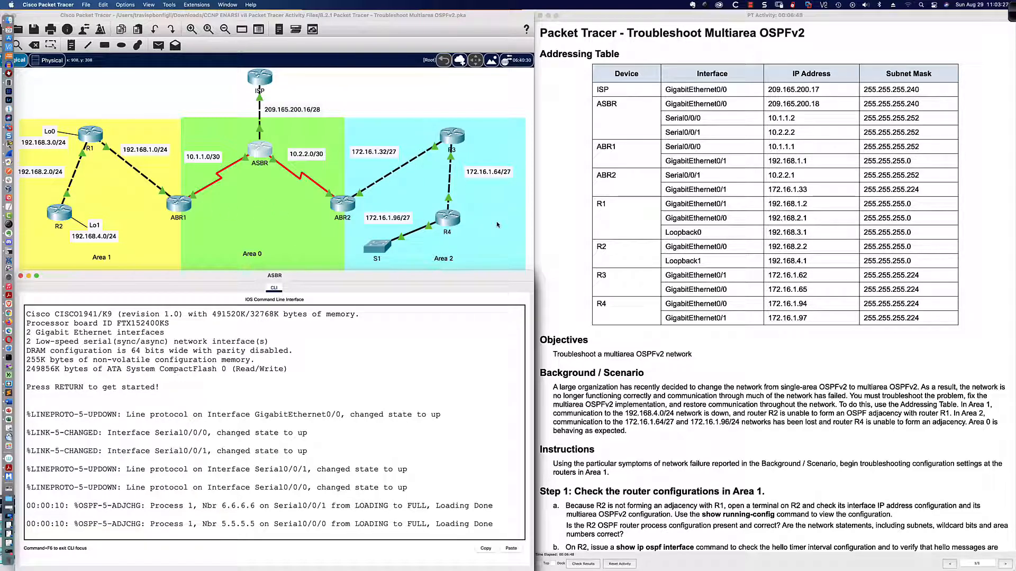
- Read the activity's addressing table, scenario and troubleshooting instructions for Areas 1 and 2
{"action": "scroll", "coordinate": [620, 220], "scroll_direction": "down", "scroll_amount": 2}
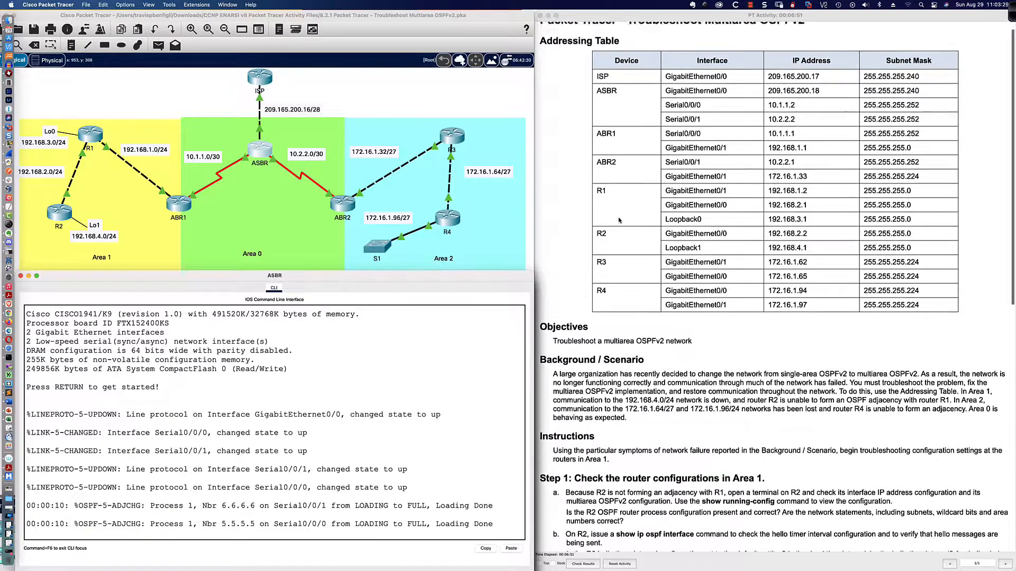
{"action": "scroll", "coordinate": [619, 220], "scroll_direction": "down", "scroll_amount": 10}
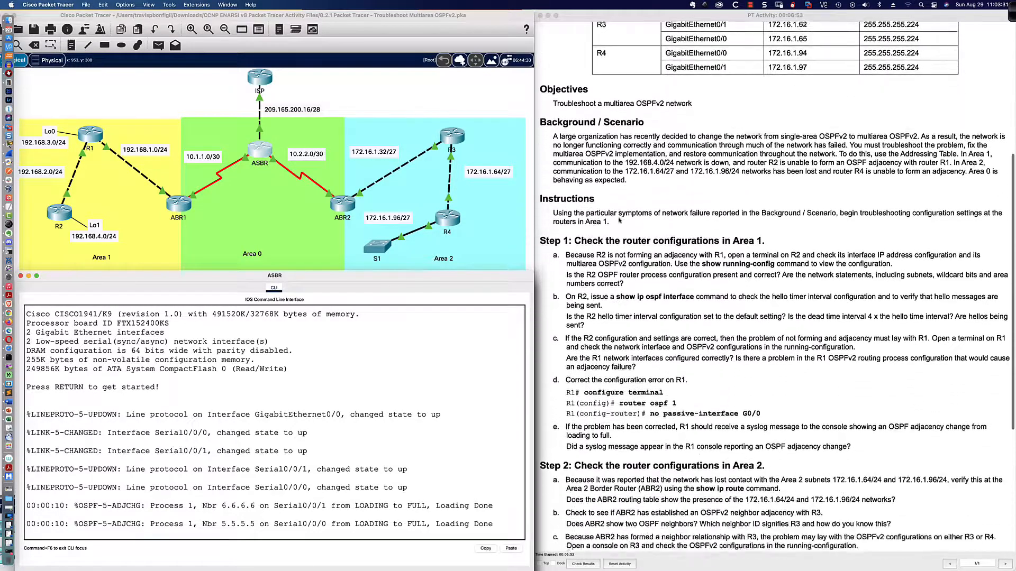
{"action": "scroll", "coordinate": [619, 220], "scroll_direction": "down", "scroll_amount": 2}
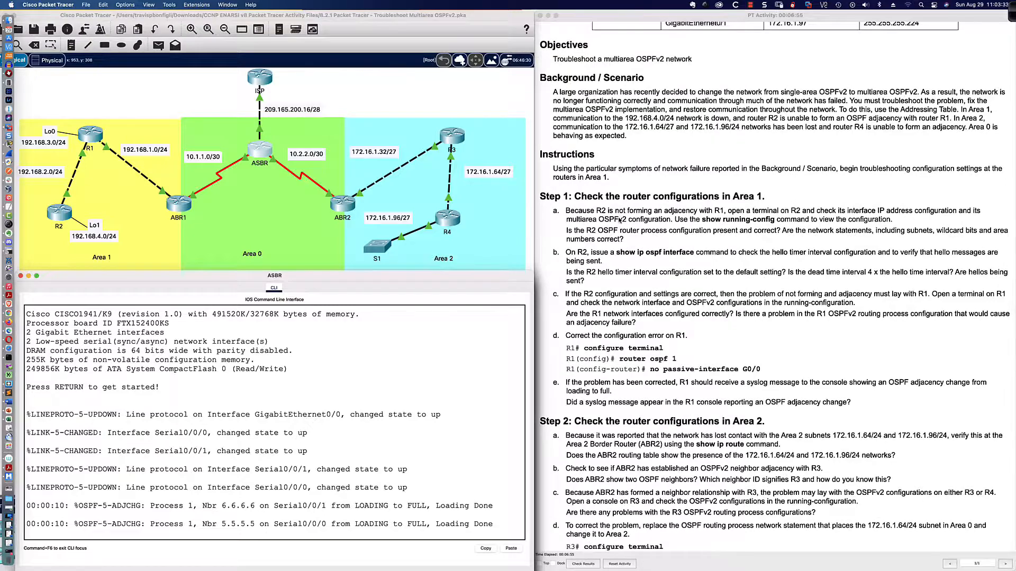
{"action": "scroll", "coordinate": [620, 220], "scroll_direction": "down", "scroll_amount": 1}
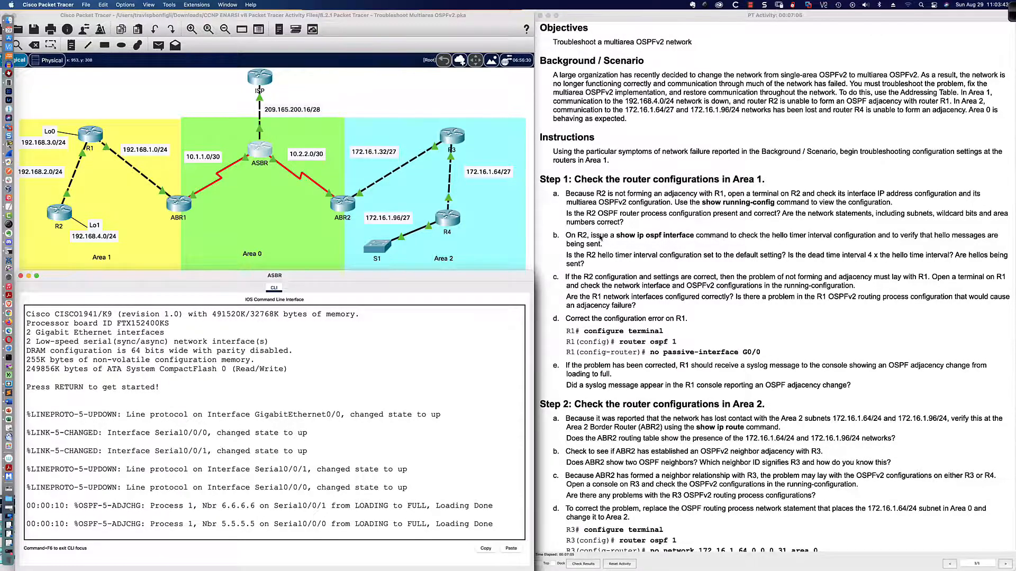
{"action": "scroll", "coordinate": [601, 239], "scroll_direction": "down", "scroll_amount": 2}
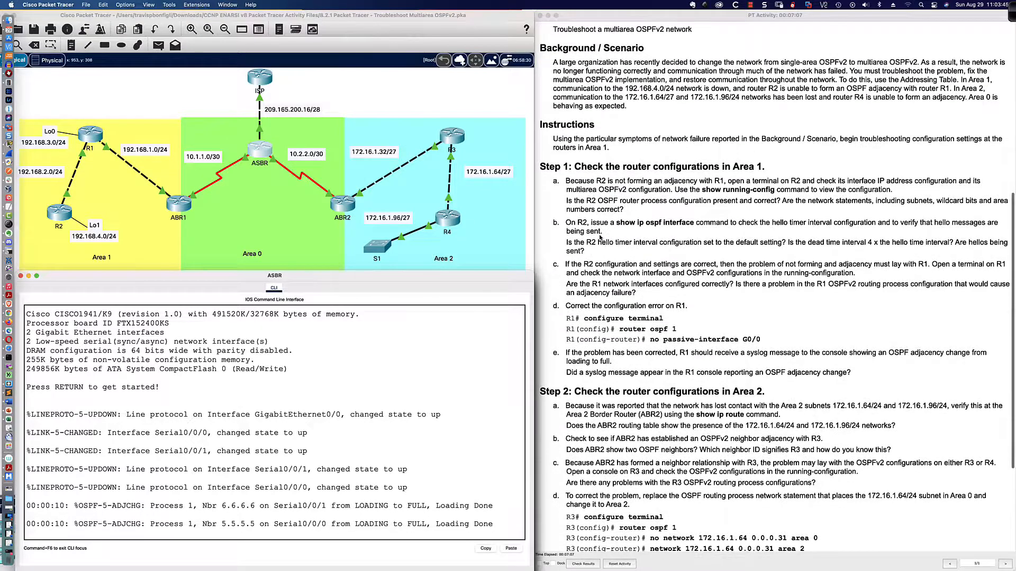
{"action": "scroll", "coordinate": [600, 238], "scroll_direction": "down", "scroll_amount": 10}
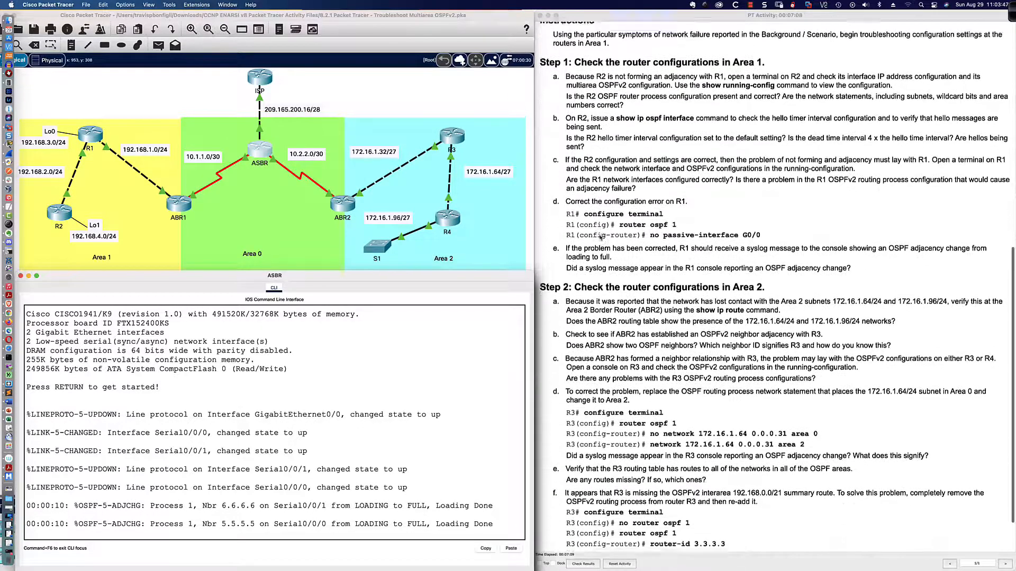
{"action": "scroll", "coordinate": [601, 238], "scroll_direction": "down", "scroll_amount": 3}
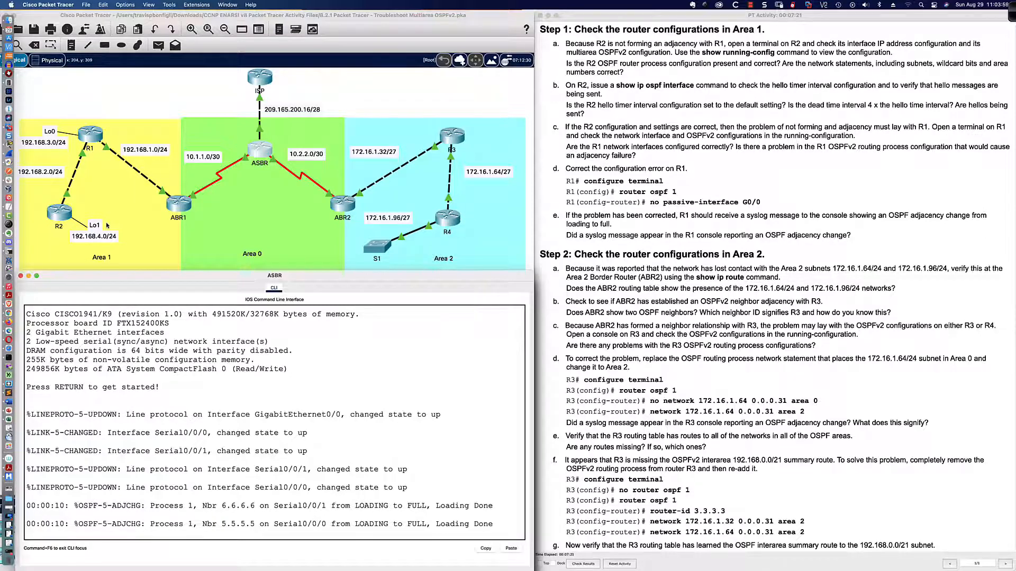
- Open the CLI of router R2, enlarge its window slightly and enter privileged EXEC mode
{"action": "left_click", "coordinate": [60, 217]}
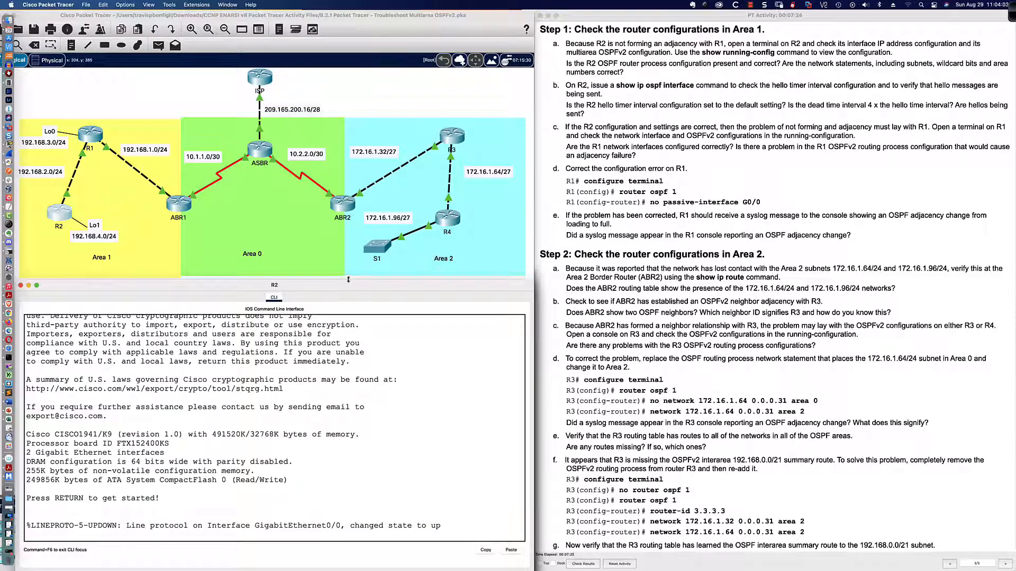
{"action": "left_click_drag", "start_coordinate": [350, 289], "coordinate": [348, 273]}
{"action": "left_click", "coordinate": [434, 461]}
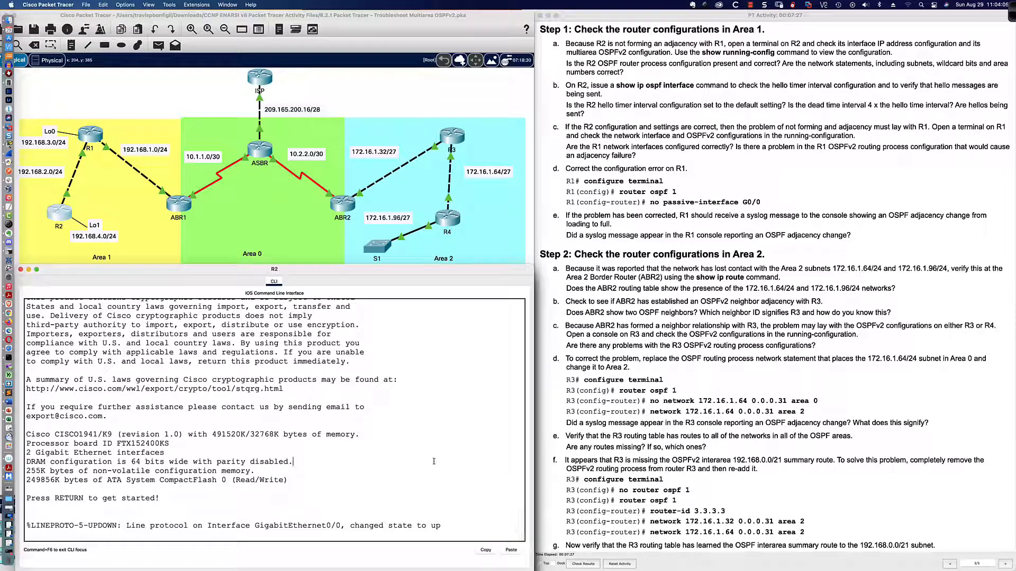
{"action": "key", "text": "Return"}
{"action": "key", "text": "Return"}
{"action": "type", "text": "en"}
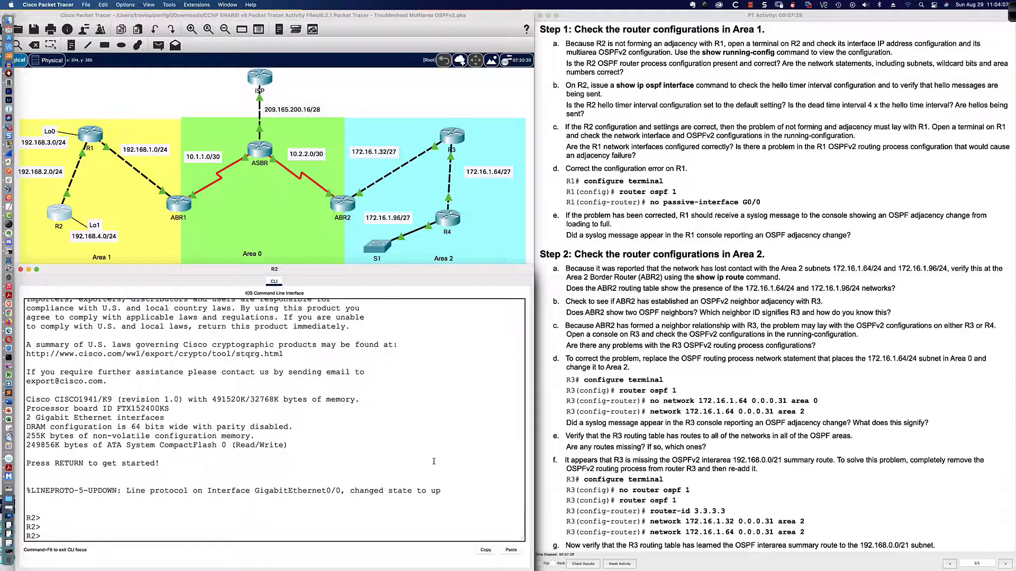
{"action": "key", "text": "Tab"}
{"action": "key", "text": "Return"}
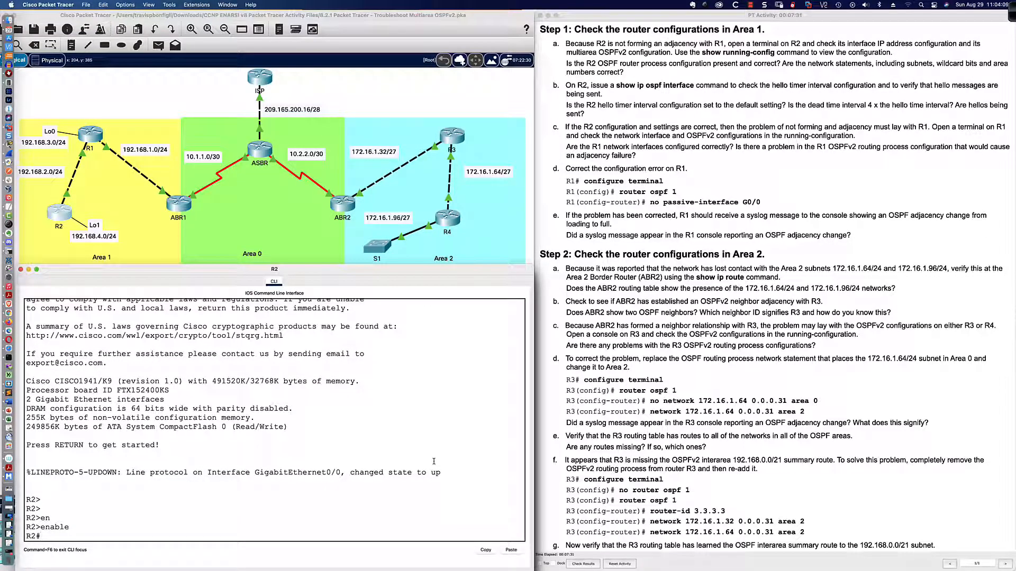
{"action": "key", "text": "Return"}
{"action": "key", "text": "Return"}
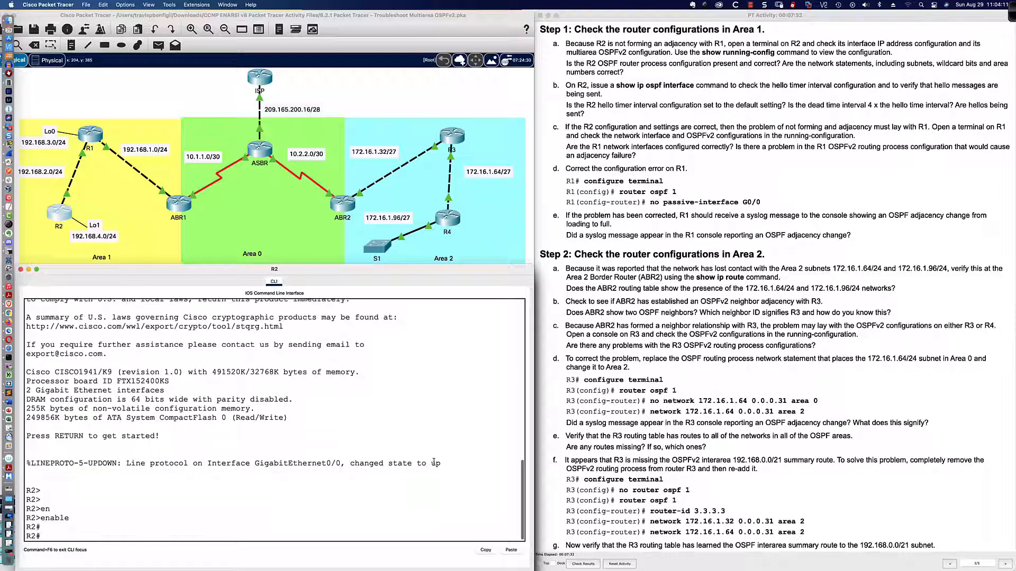
- Ping 209.165.200.16 from R2 and display R2's IP routing table
{"action": "type", "text": "ping"}
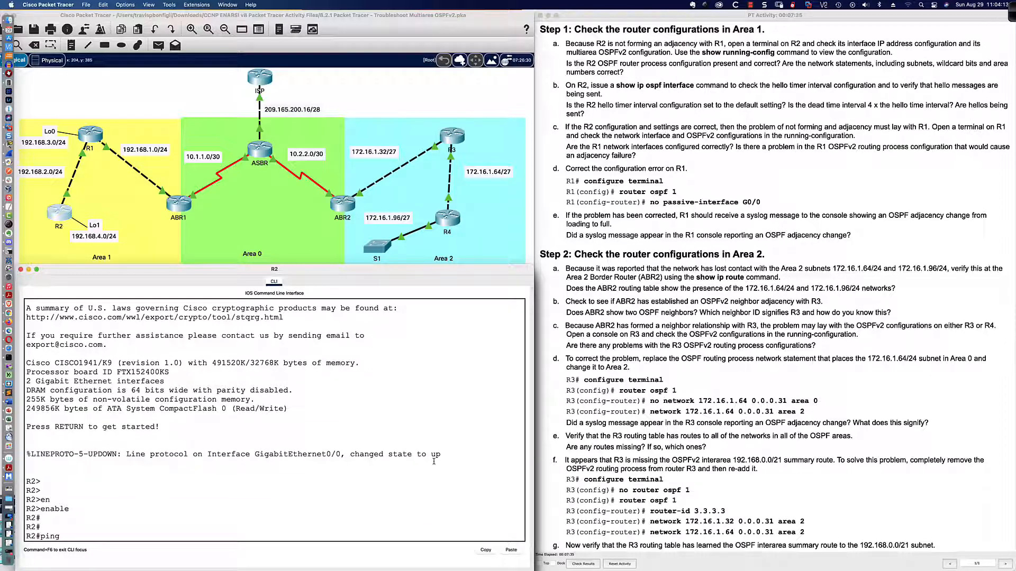
{"action": "type", "text": " 209.165.200.16"}
{"action": "key", "text": "Return"}
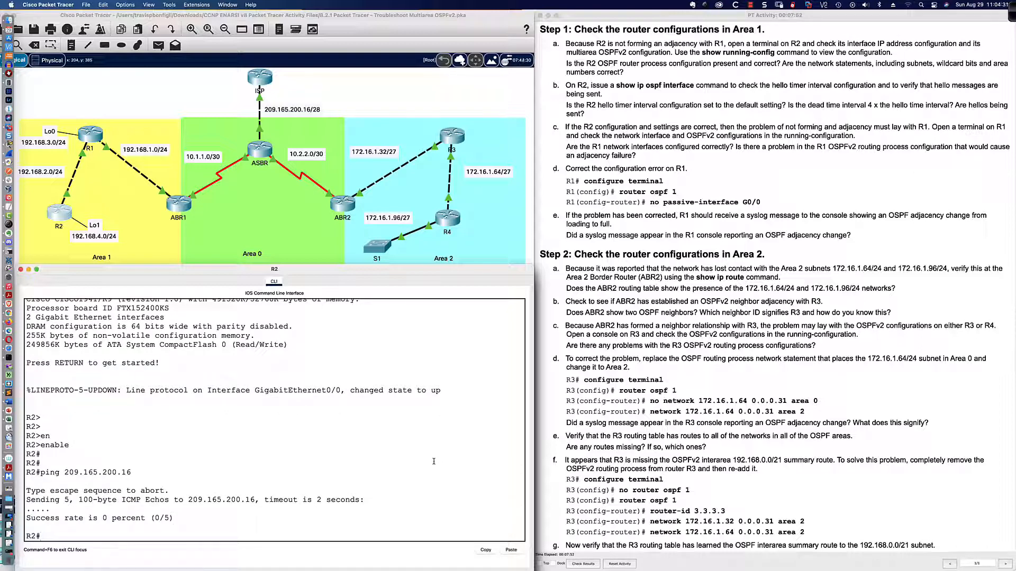
{"action": "type", "text": "sh ip route"}
{"action": "key", "text": "Return"}
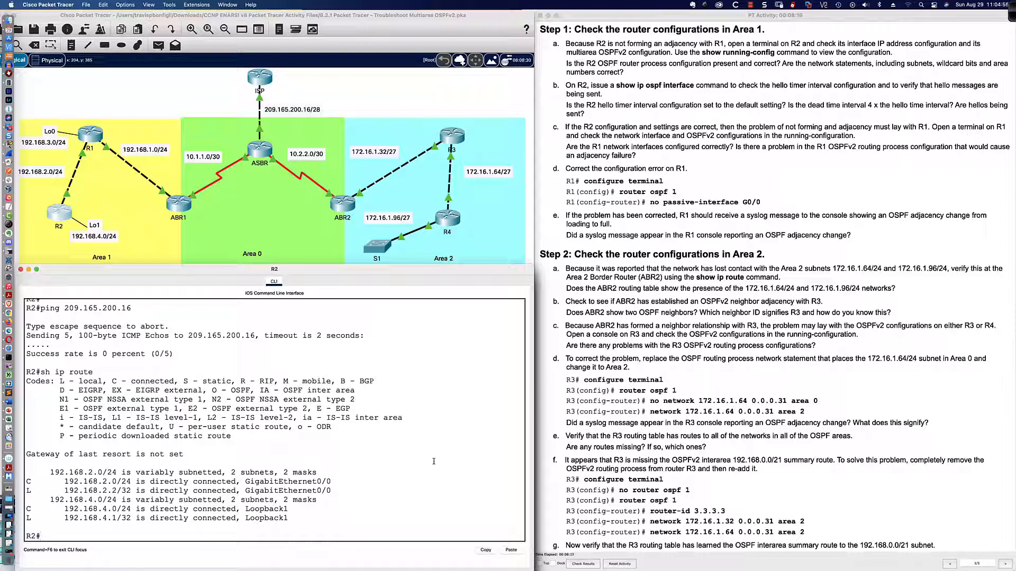
- Display R2's running configuration filtered to the router ospf section, and list its OSPF neighbors
{"action": "type", "text": "sh run | sec router ospf"}
{"action": "key", "text": "Return"}
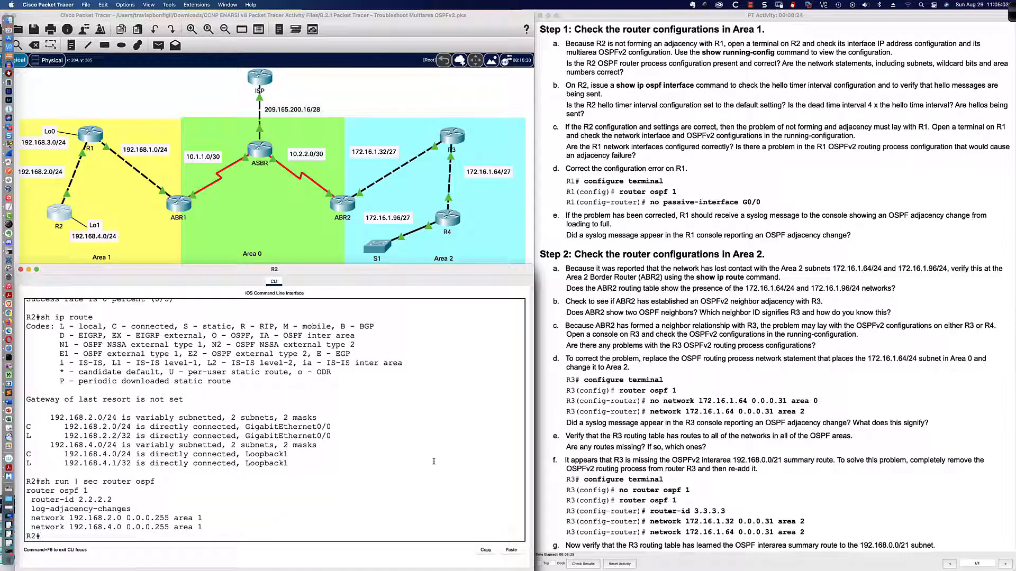
{"action": "type", "text": "sh ip ospf neigh"}
{"action": "key", "text": "Return"}
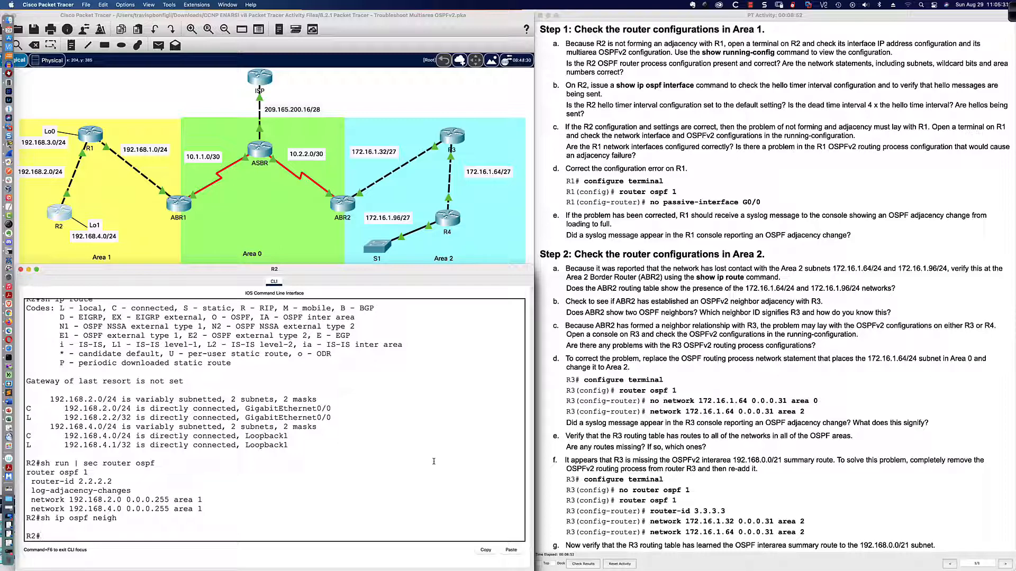
- Display the OSPF interface details on R2
{"action": "type", "text": "sh ip ospf inter"}
{"action": "key", "text": "Return"}
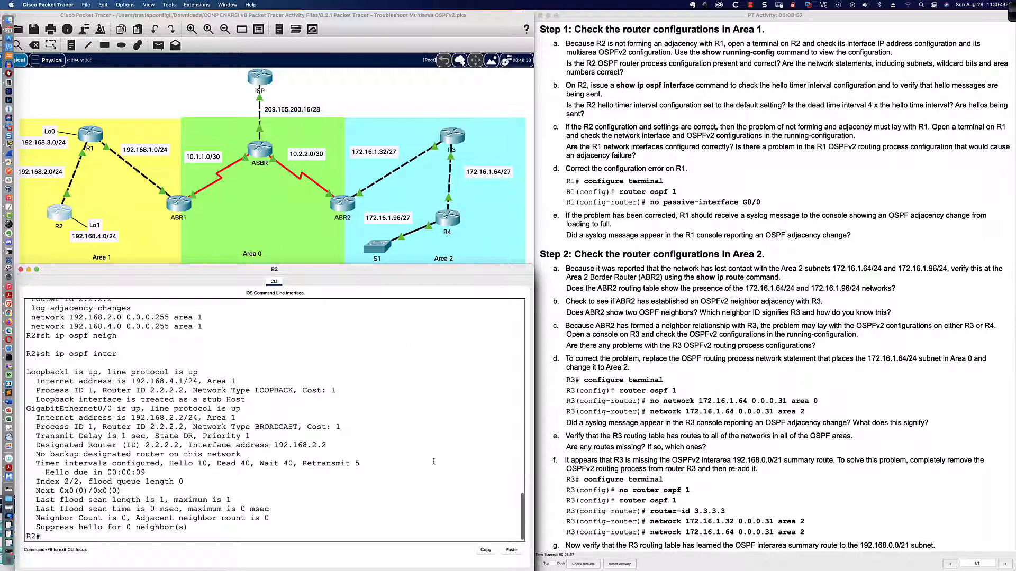
{"action": "key", "text": "Return"}
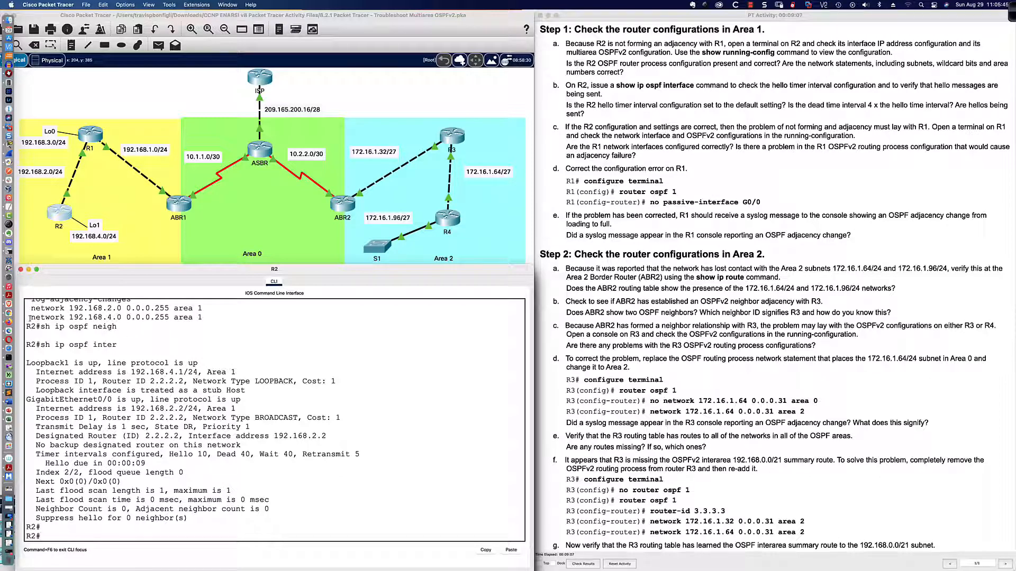
- Examine the 192.168.4.0 network statement and GigabitEthernet0/0's OSPF network type and designated router in R2's output
{"action": "left_click_drag", "start_coordinate": [30, 318], "coordinate": [202, 317]}
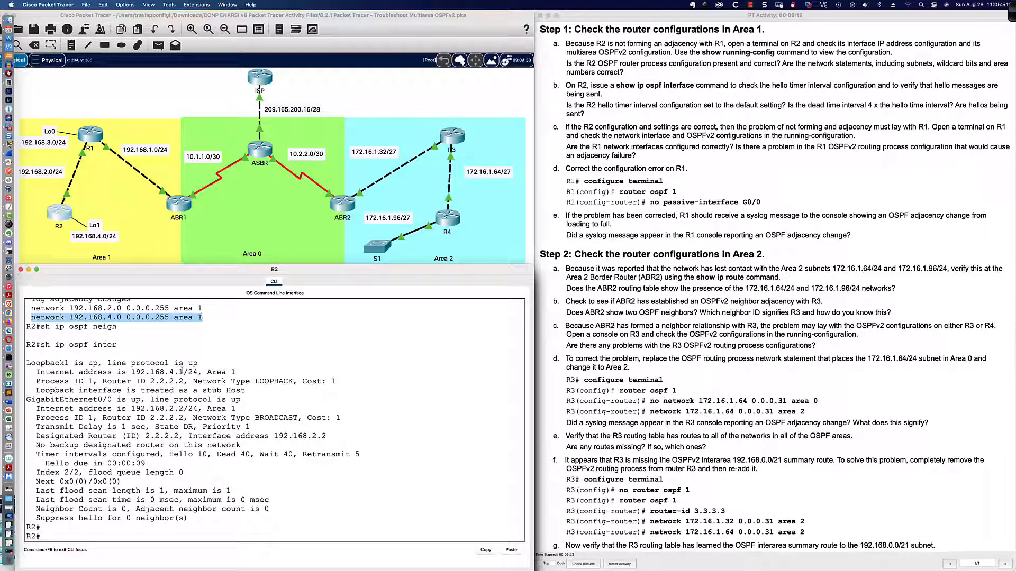
{"action": "left_click_drag", "start_coordinate": [104, 400], "coordinate": [341, 455]}
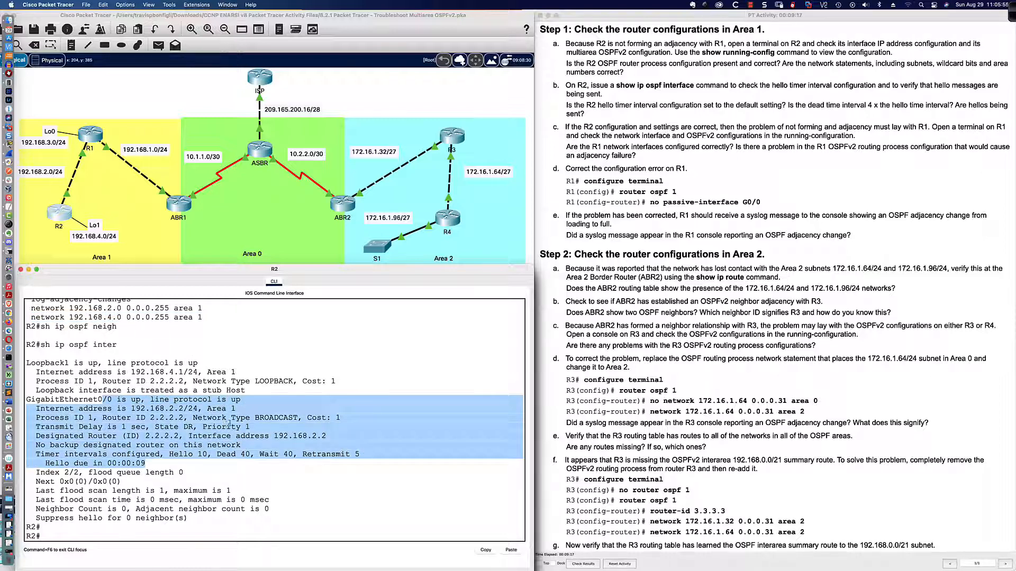
{"action": "left_click", "coordinate": [248, 419]}
{"action": "left_click_drag", "start_coordinate": [255, 418], "coordinate": [300, 418]}
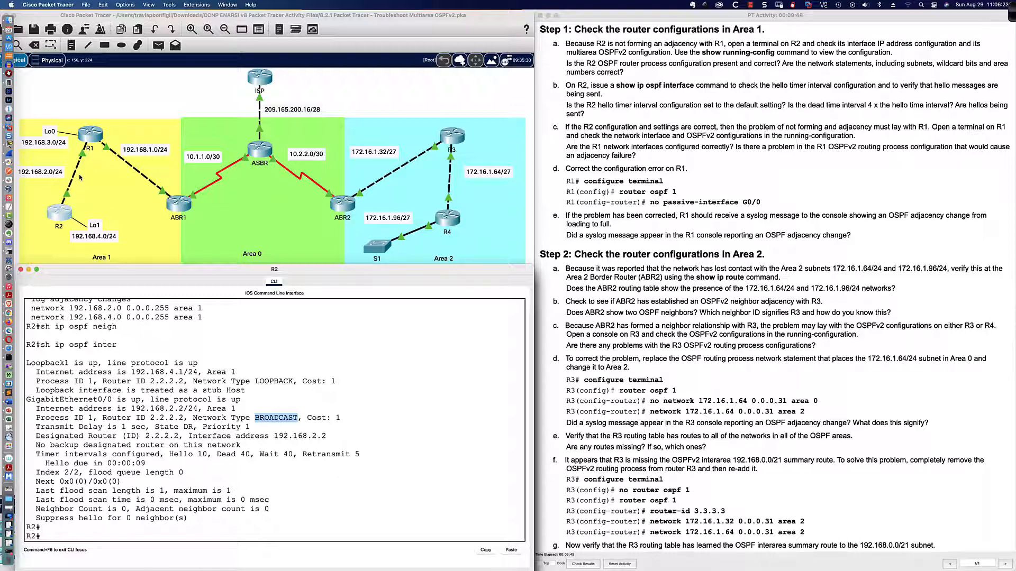
{"action": "left_click", "coordinate": [376, 439]}
{"action": "left_click_drag", "start_coordinate": [36, 436], "coordinate": [178, 436]}
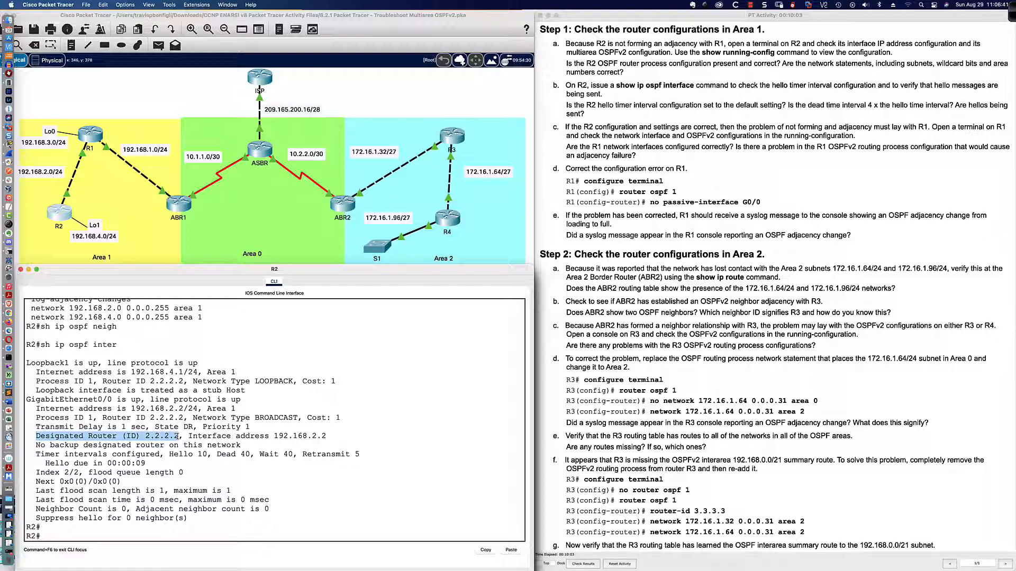
{"action": "left_click_drag", "start_coordinate": [179, 436], "coordinate": [336, 437]}
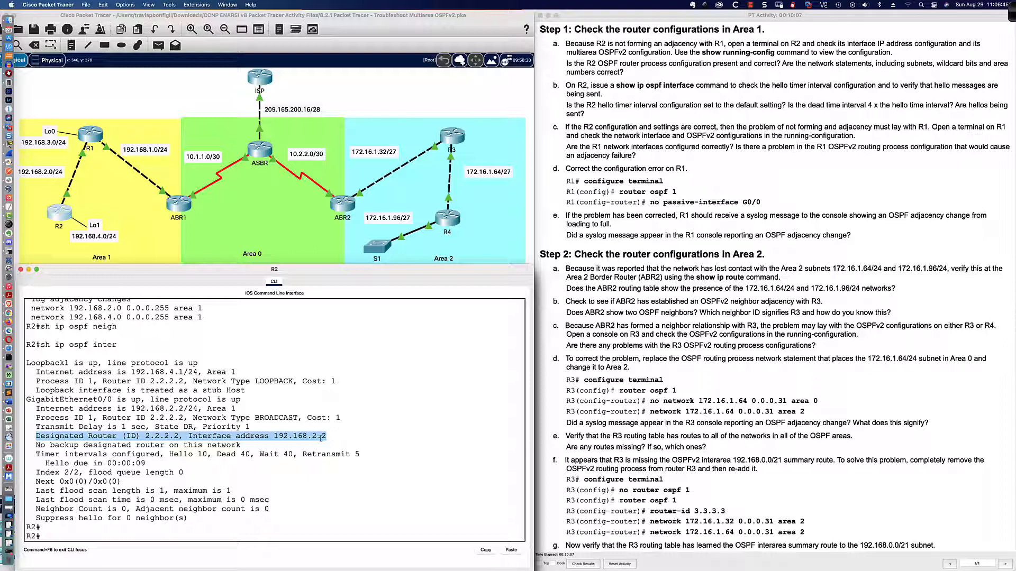
{"action": "left_click", "coordinate": [321, 437]}
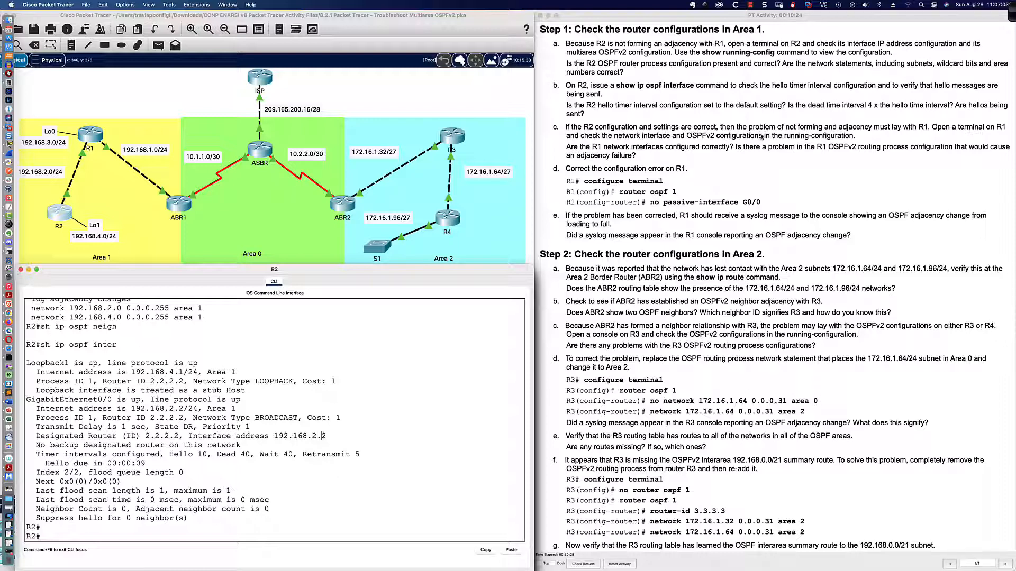
- Enter global configuration mode on R2 and display the router ospf section of the running configuration from there
{"action": "left_click", "coordinate": [429, 485]}
{"action": "key", "text": "Return"}
{"action": "key", "text": "Return"}
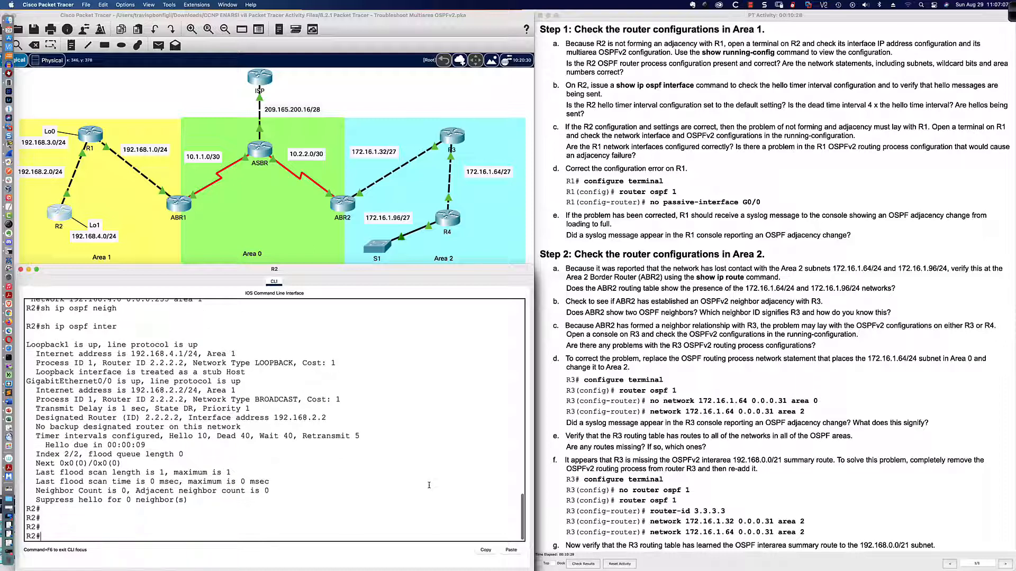
{"action": "type", "text": "conf t"}
{"action": "key", "text": "Return"}
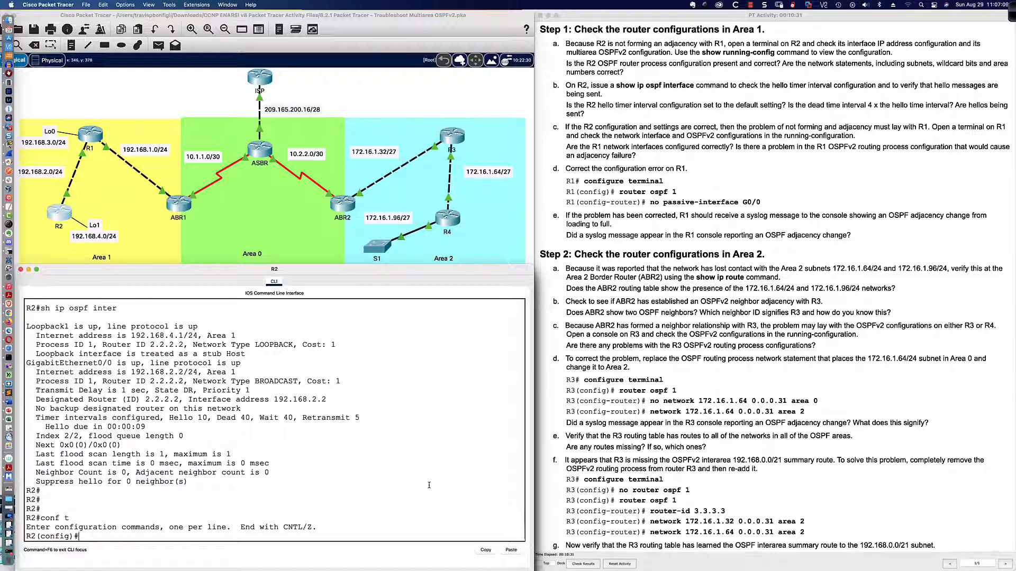
{"action": "type", "text": "do sh run |"}
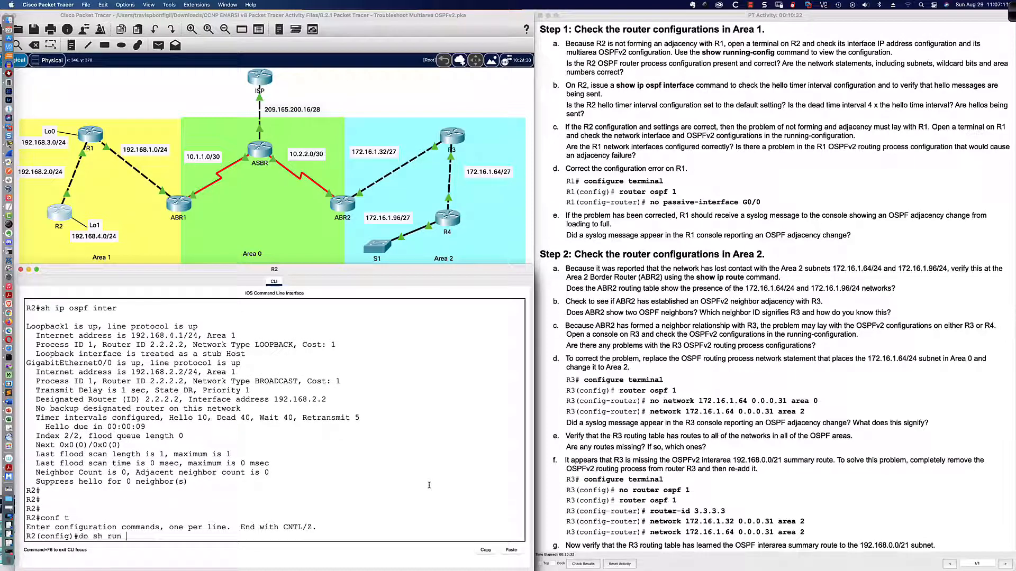
{"action": "type", "text": " sec router ospf"}
{"action": "key", "text": "Return"}
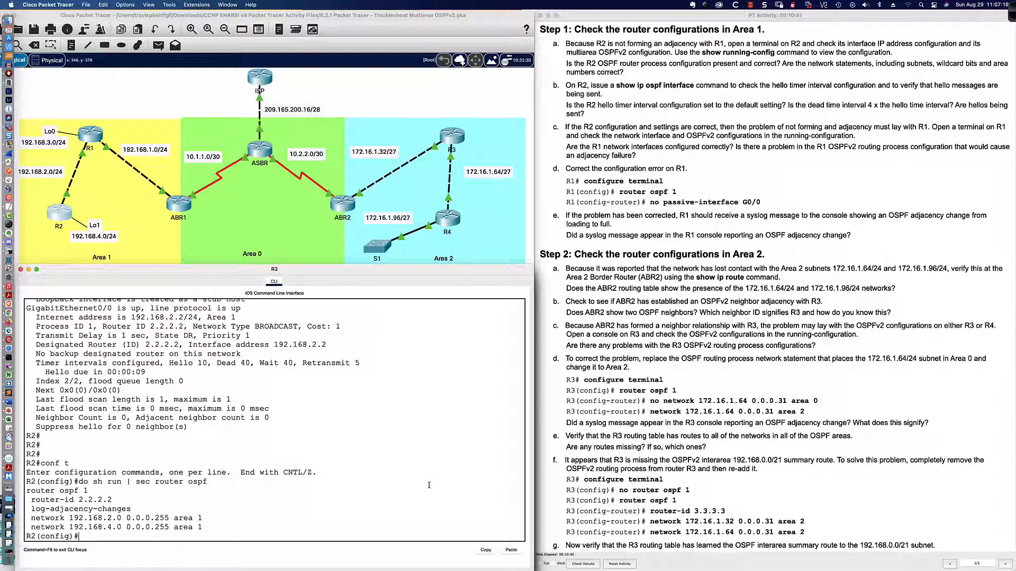
- Make all interfaces passive by default in R2's OSPF process 1
{"action": "type", "text": "router ospf 1"}
{"action": "key", "text": "Return"}
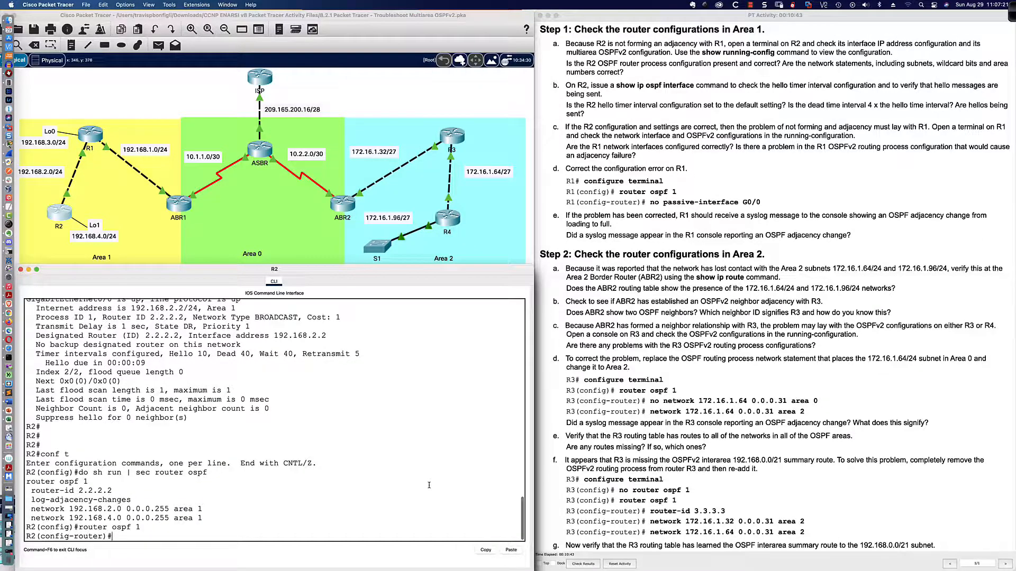
{"action": "type", "text": "pas"}
{"action": "key", "text": "Tab"}
{"action": "type", "text": "def"}
{"action": "key", "text": "Tab"}
{"action": "key", "text": "Return"}
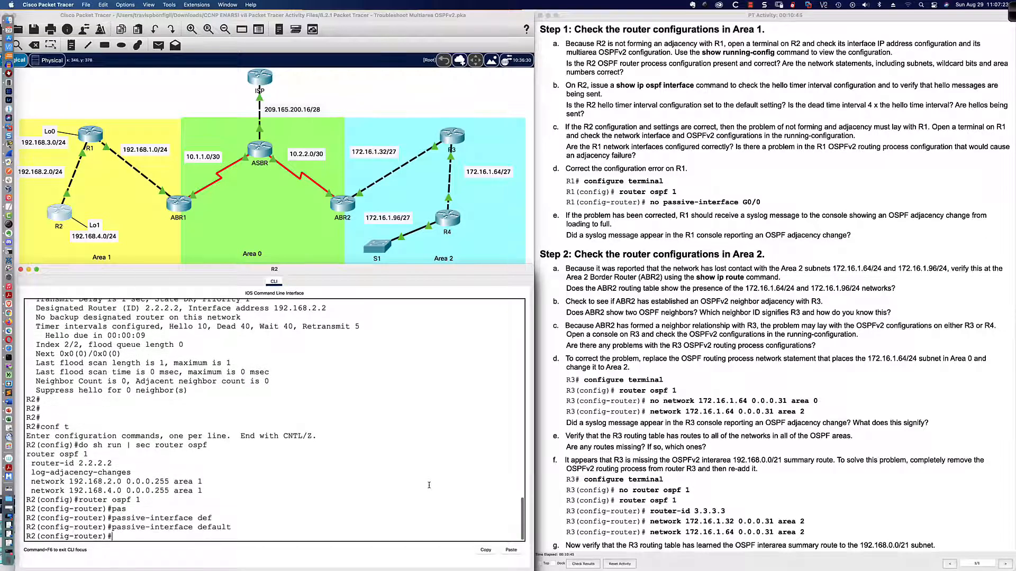
- Exempt gi0/0 from the passive-interface default in R2's OSPF process
{"action": "type", "text": "no pas"}
{"action": "key", "text": "Tab"}
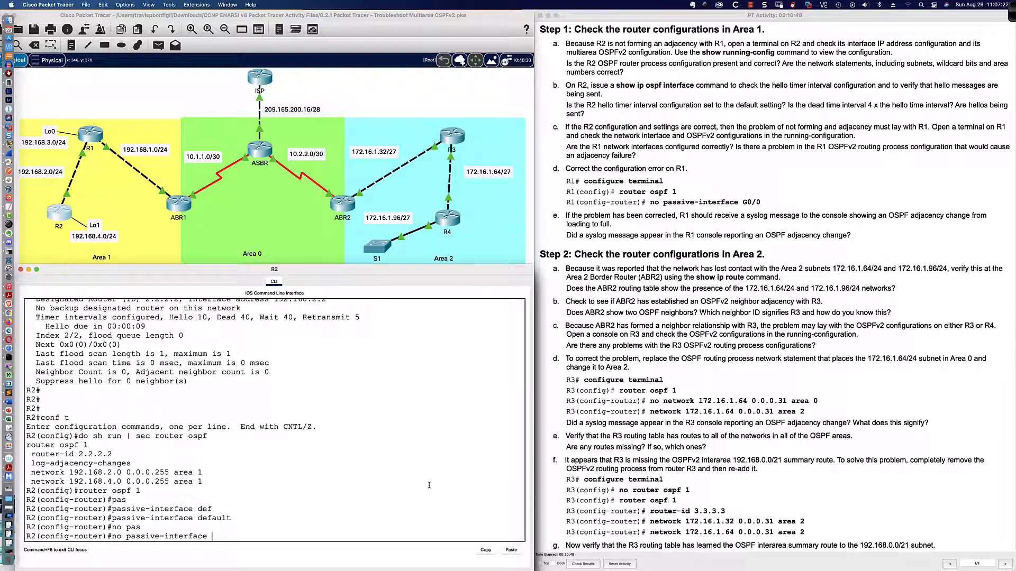
{"action": "type", "text": "gi0/0"}
{"action": "key", "text": "Return"}
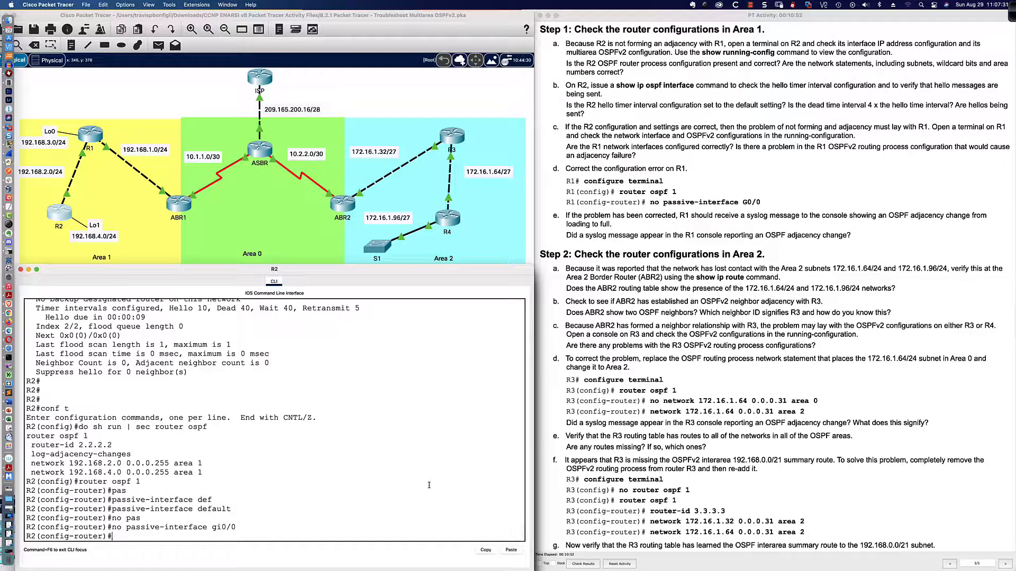
- Set the OSPF network type of R2's gi0/0 interface to point-to-point
{"action": "type", "text": "int gi0/0"}
{"action": "key", "text": "Return"}
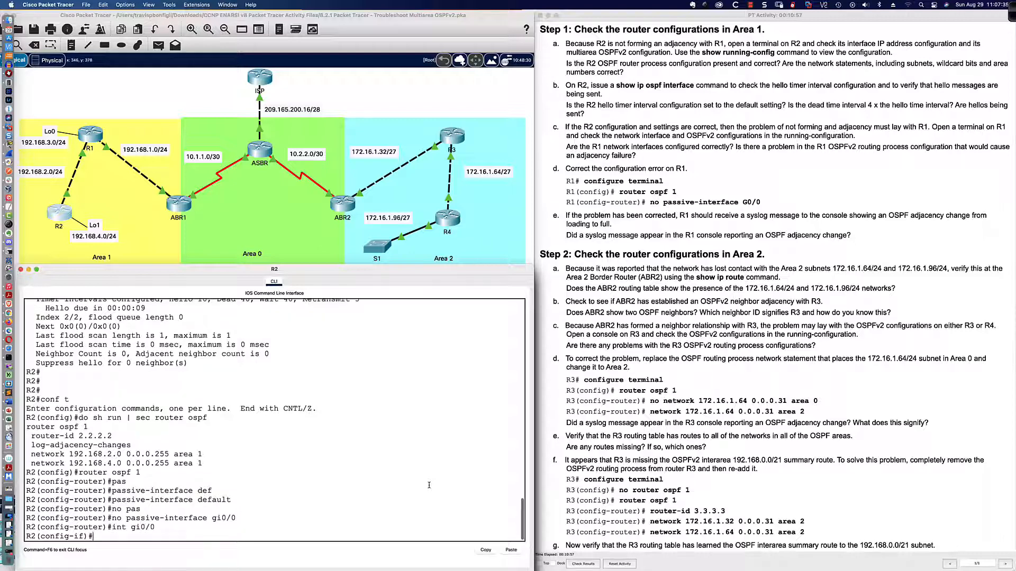
{"action": "type", "text": "ip ospf "}
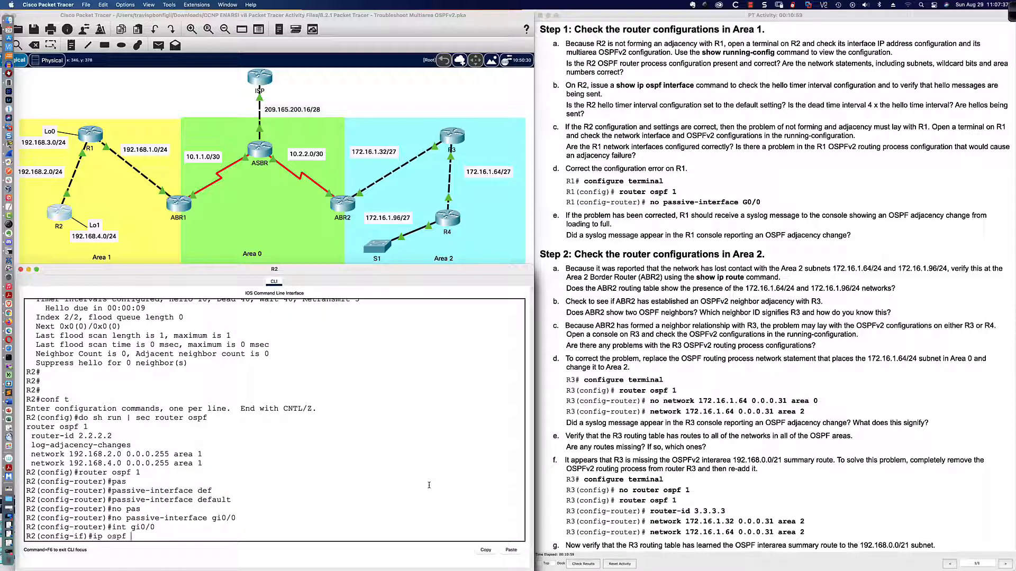
{"action": "type", "text": "net"}
{"action": "key", "text": "Tab"}
{"action": "type", "text": "?"}
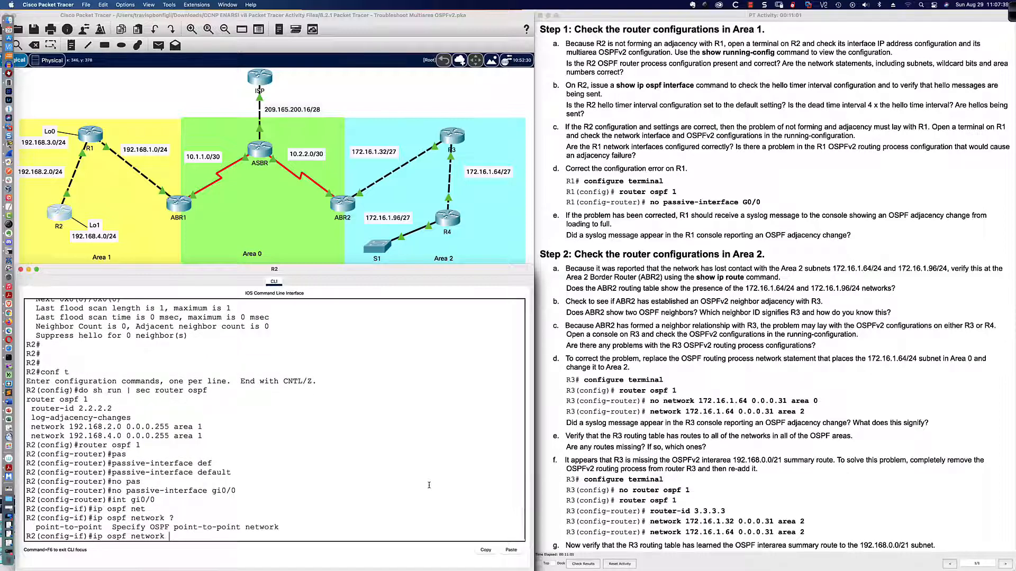
{"action": "type", "text": "po"}
{"action": "key", "text": "Tab"}
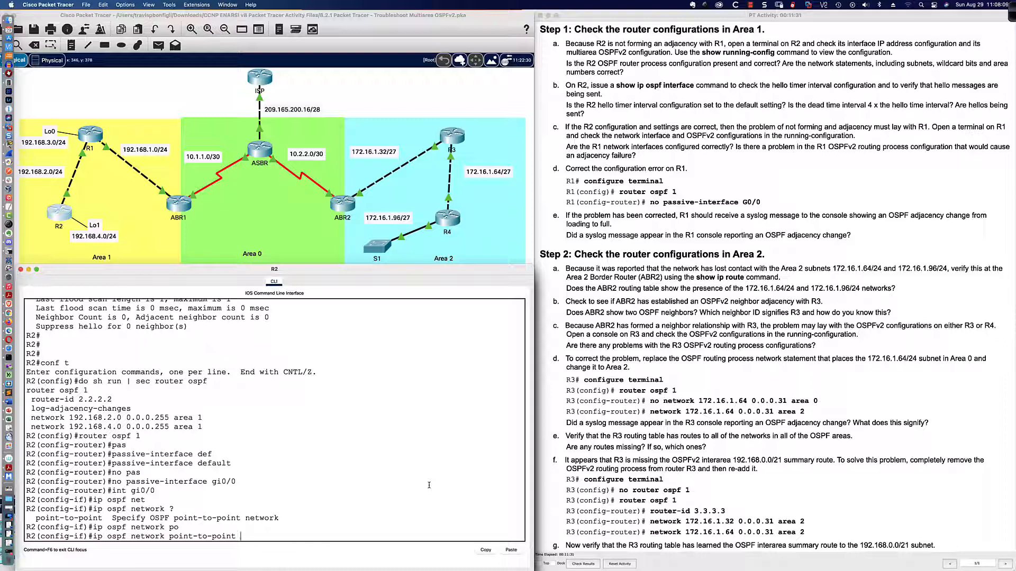
{"action": "key", "text": "Return"}
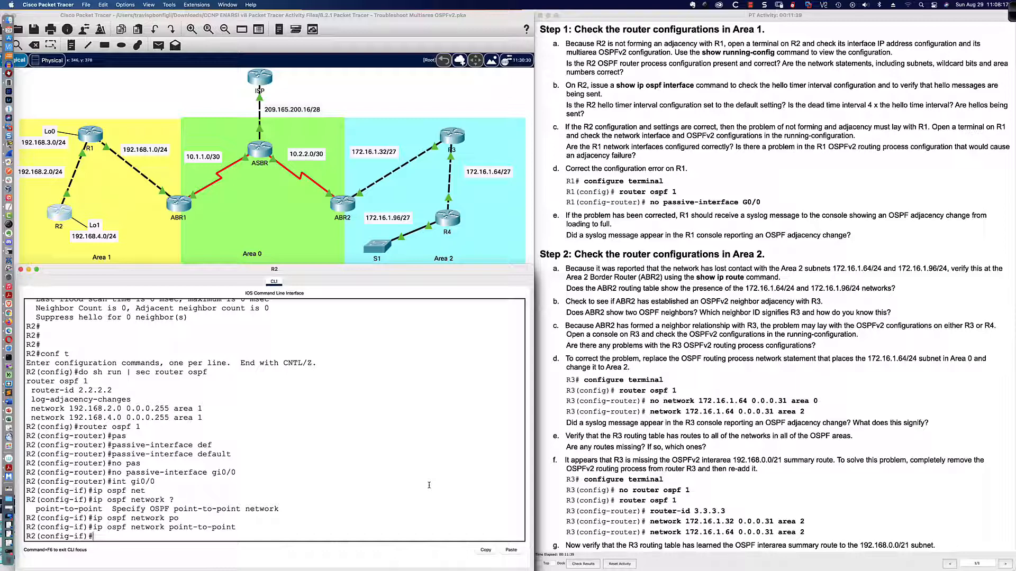
- Leave configuration mode on R2 and save its running configuration to memory
{"action": "type", "text": "end"}
{"action": "key", "text": "Return"}
{"action": "key", "text": "Return"}
{"action": "key", "text": "Return"}
{"action": "key", "text": "Return"}
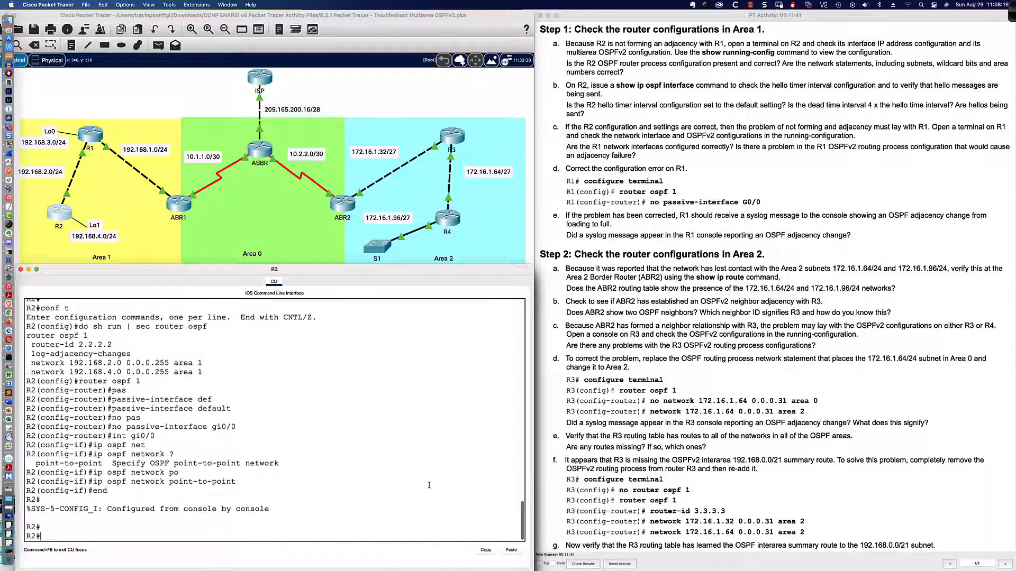
{"action": "type", "text": "wri mem"}
{"action": "key", "text": "Return"}
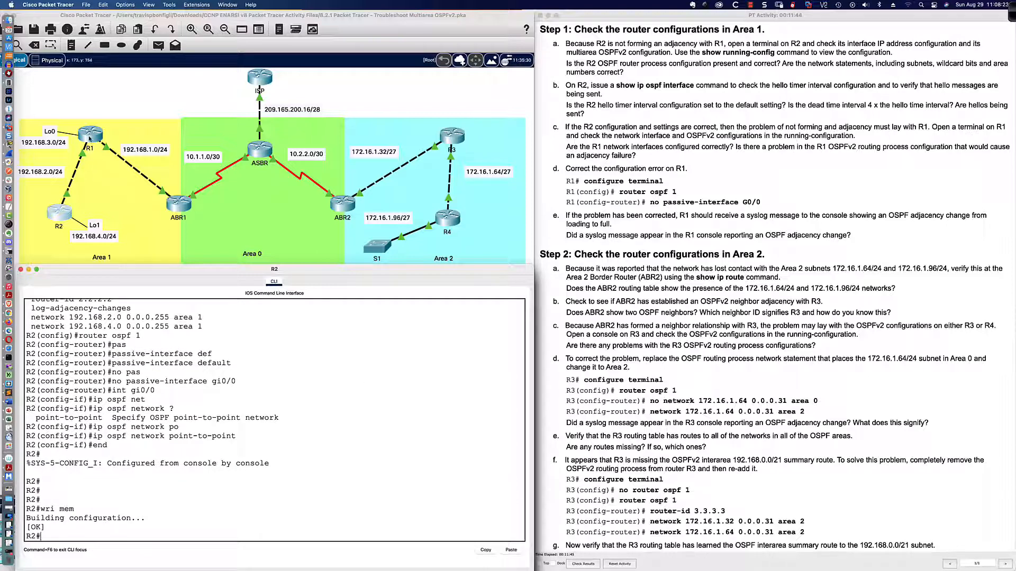
- Open R1's console in privileged EXEC mode and display the router ospf section of its running configuration
{"action": "left_click", "coordinate": [90, 139]}
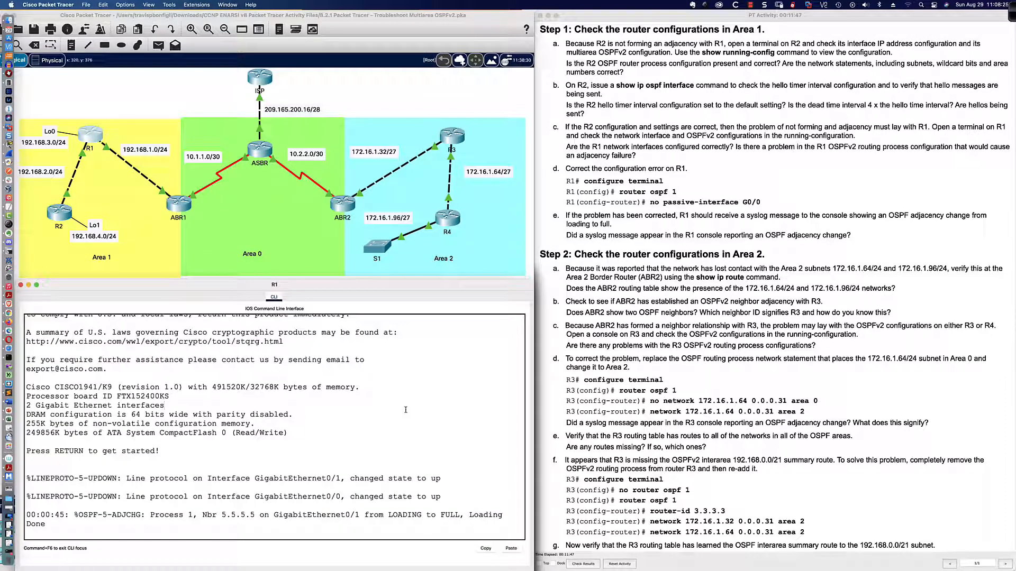
{"action": "key", "text": "Return"}
{"action": "key", "text": "Return"}
{"action": "key", "text": "Return"}
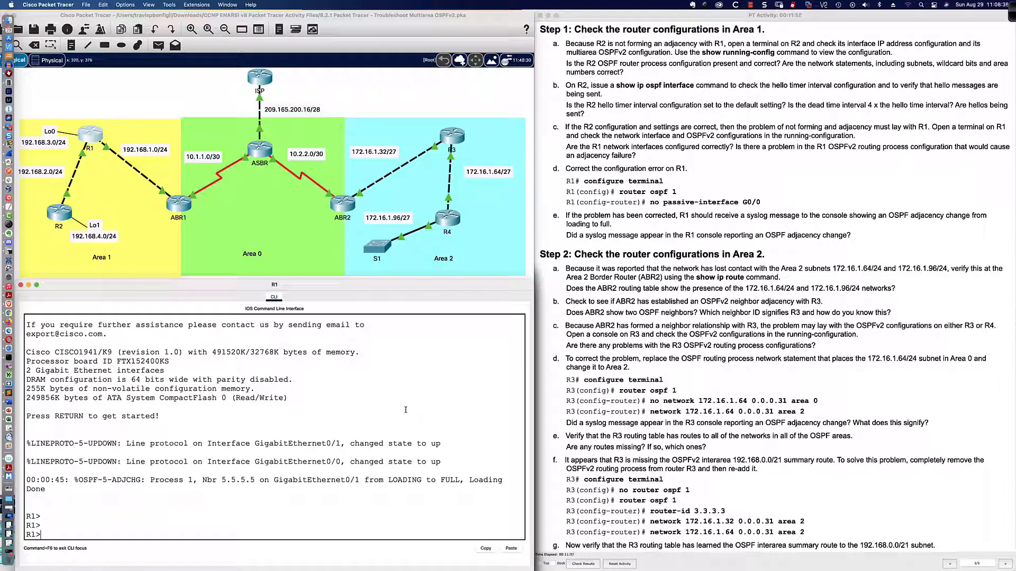
{"action": "key", "text": "Return"}
{"action": "key", "text": "Return"}
{"action": "type", "text": "en"}
{"action": "key", "text": "Return"}
{"action": "key", "text": "Return"}
{"action": "key", "text": "Return"}
{"action": "key", "text": "Return"}
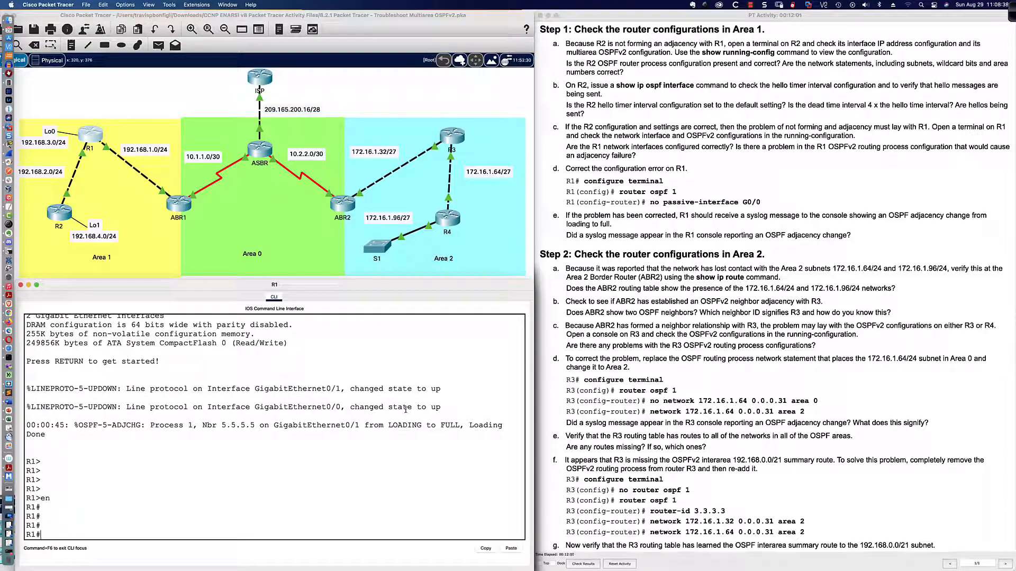
{"action": "type", "text": "sh run | sec router ospf"}
{"action": "key", "text": "Return"}
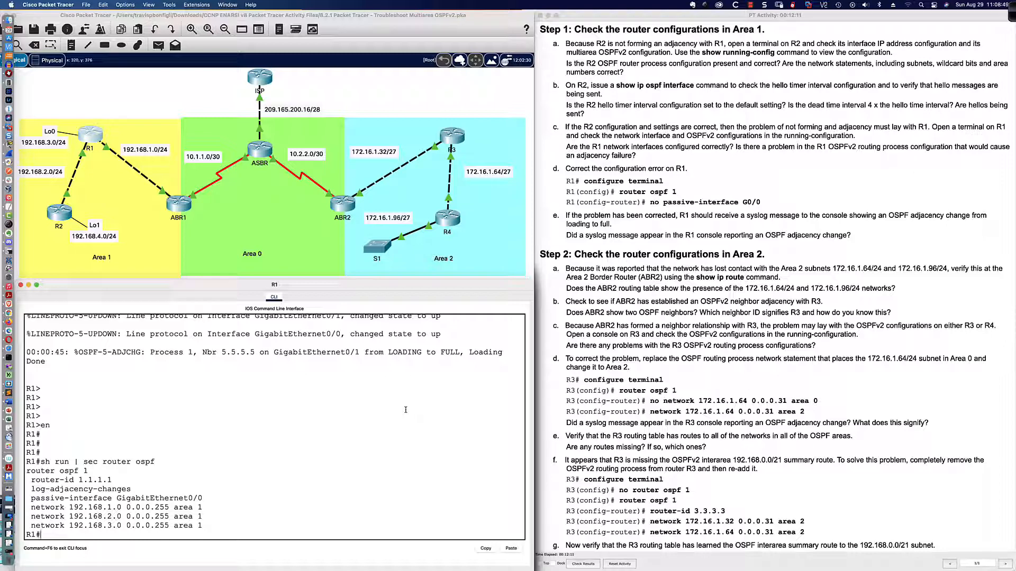
- Display R1's full running configuration and examine the addressing of Loopback0, GigabitEthernet0/0 and GigabitEthernet0/1
{"action": "type", "text": "sh run"}
{"action": "key", "text": "Return"}
{"action": "key", "text": "Return"}
{"action": "key", "text": "Return"}
{"action": "key", "text": "Return"}
{"action": "key", "text": "Return"}
{"action": "key", "text": "Return"}
{"action": "key", "text": "Return"}
{"action": "key", "text": "Return"}
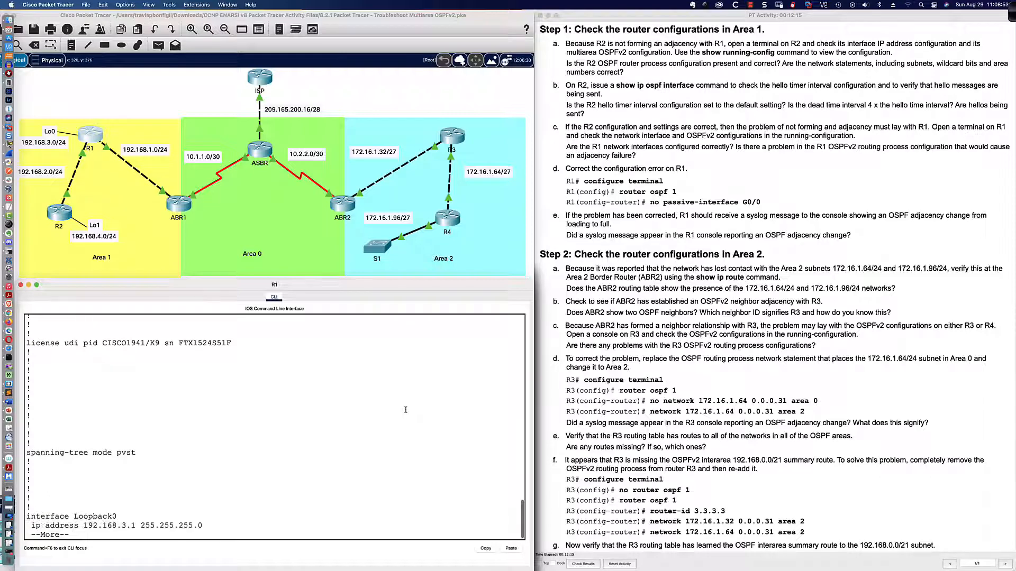
{"action": "key", "text": "Return"}
{"action": "key", "text": "Return"}
{"action": "key", "text": "Return"}
{"action": "key", "text": "Return"}
{"action": "key", "text": "Return"}
{"action": "key", "text": "Return"}
{"action": "key", "text": "Return"}
{"action": "key", "text": "Return"}
{"action": "key", "text": "Return"}
{"action": "key", "text": "Return"}
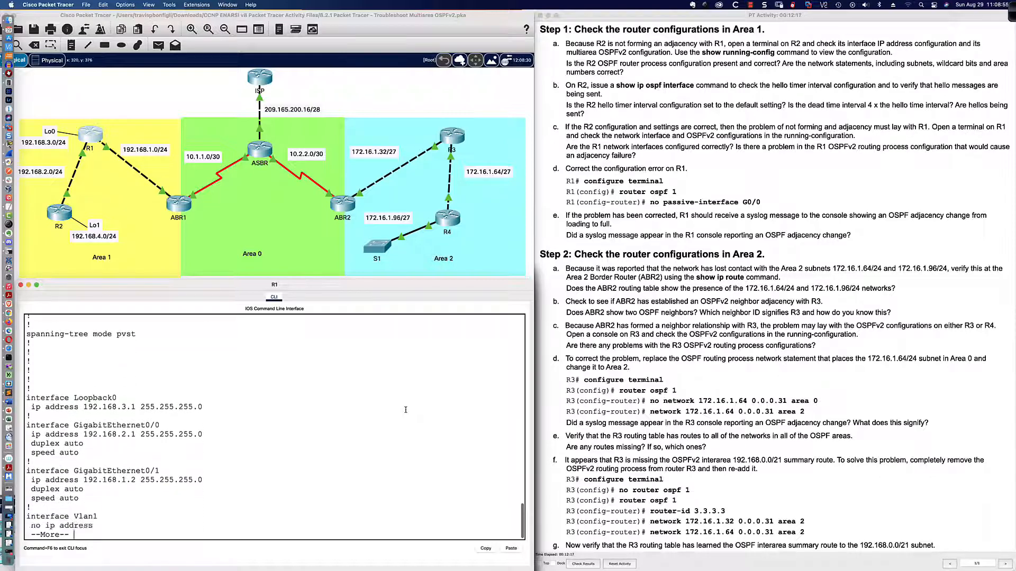
{"action": "key", "text": "Return"}
{"action": "key", "text": "Return"}
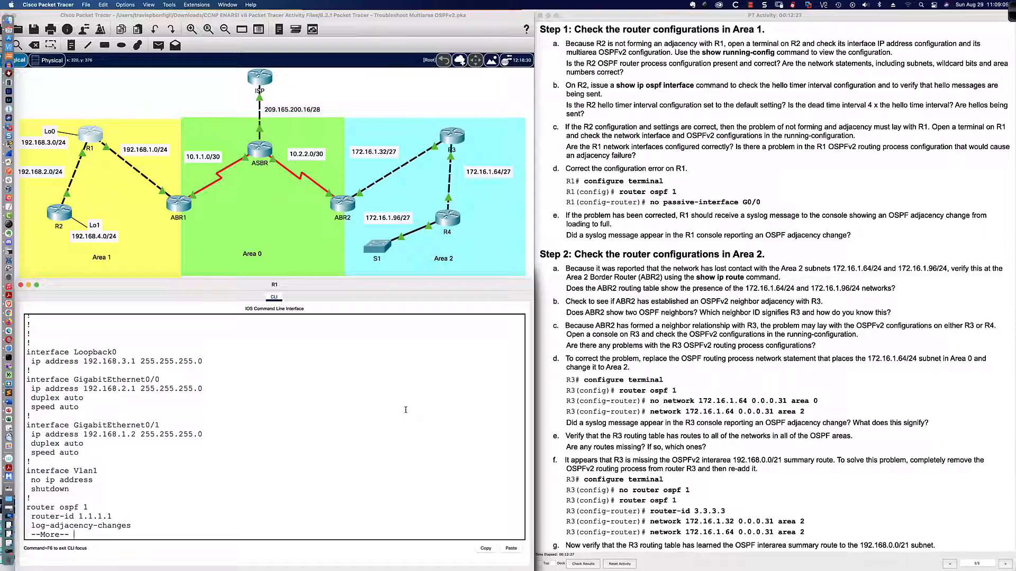
- Quit the listing and try to display the running configuration of only gi0/0 on R1
{"action": "type", "text": "qsh run int "}
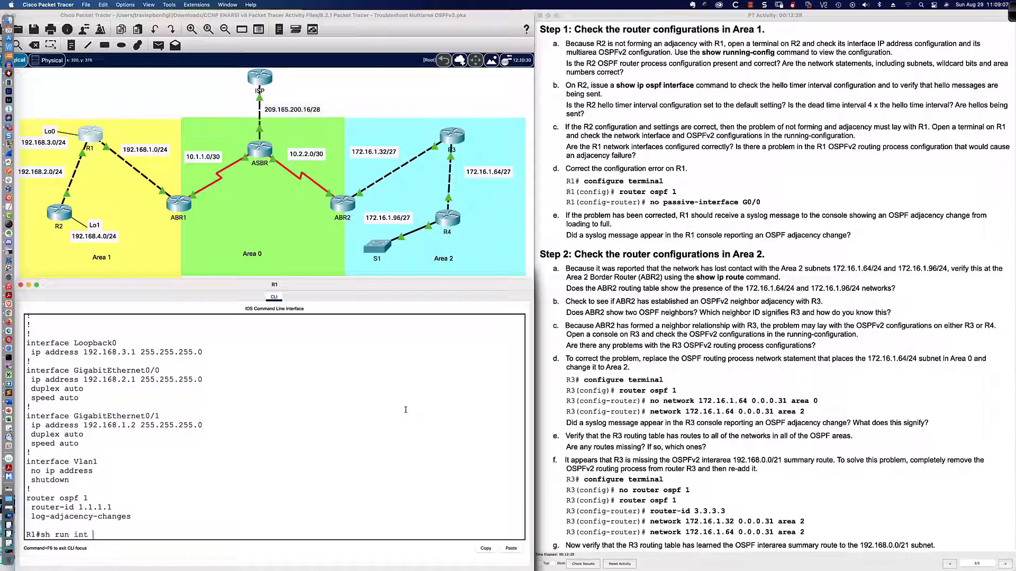
{"action": "type", "text": "gi0/0"}
{"action": "key", "text": "Return"}
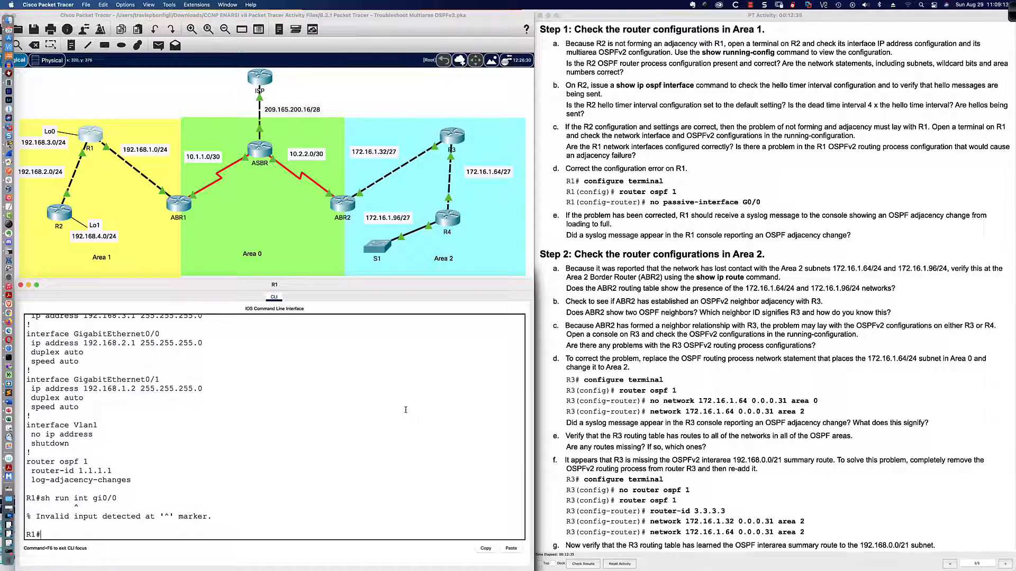
- Display R1's running configuration again and page through to the interface and router ospf 1 sections
{"action": "key", "text": "Up"}
{"action": "key", "text": "BackSpace"}
{"action": "key", "text": "BackSpace"}
{"action": "key", "text": "BackSpace"}
{"action": "key", "text": "BackSpace"}
{"action": "key", "text": "BackSpace"}
{"action": "key", "text": "BackSpace"}
{"action": "key", "text": "BackSpace"}
{"action": "key", "text": "BackSpace"}
{"action": "key", "text": "BackSpace"}
{"action": "key", "text": "BackSpace"}
{"action": "key", "text": "Return"}
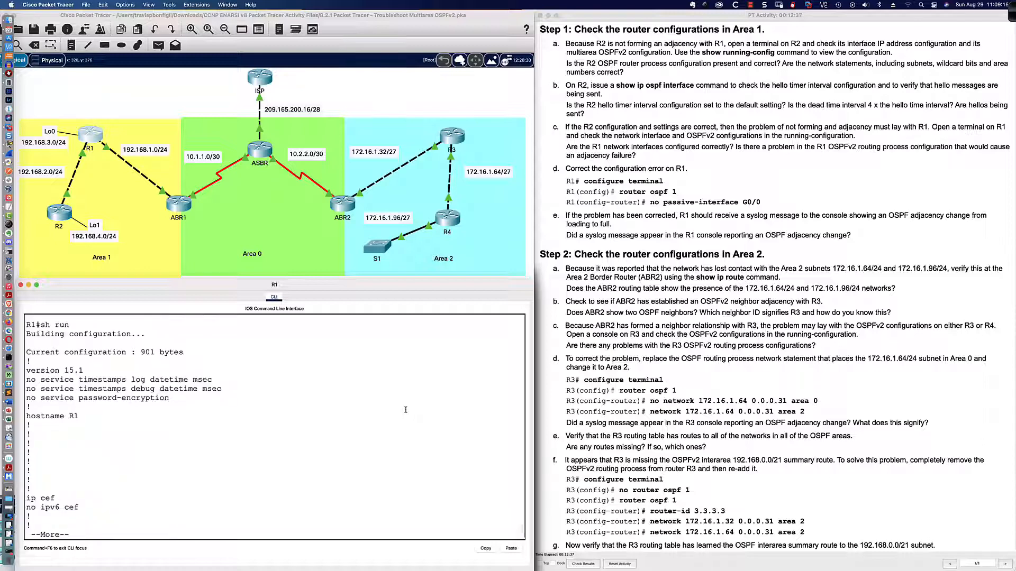
{"action": "key", "text": "space"}
{"action": "key", "text": "space"}
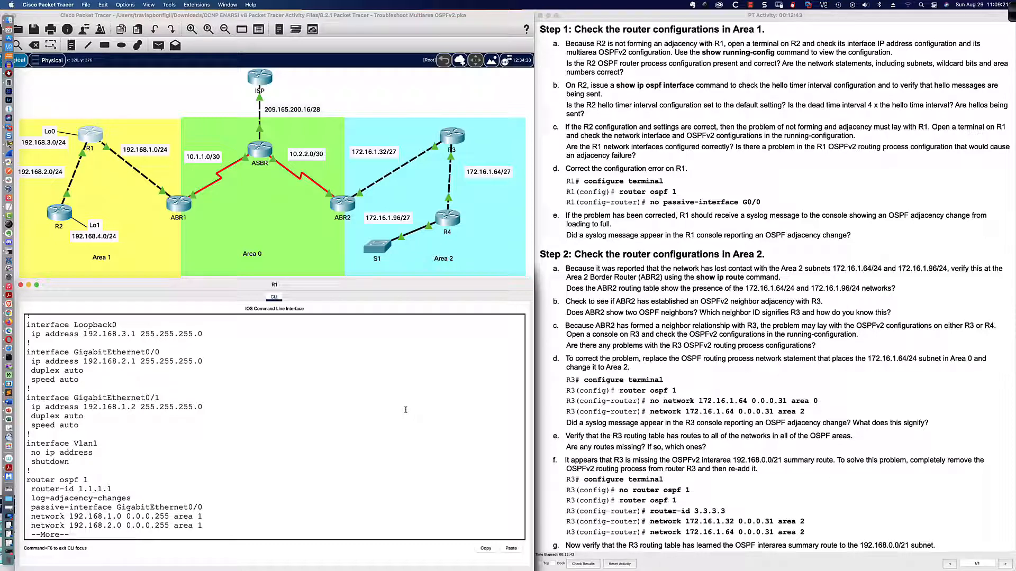
{"action": "key", "text": "space"}
- Display the brief IP interface summary on R1
{"action": "type", "text": "sh ip "}
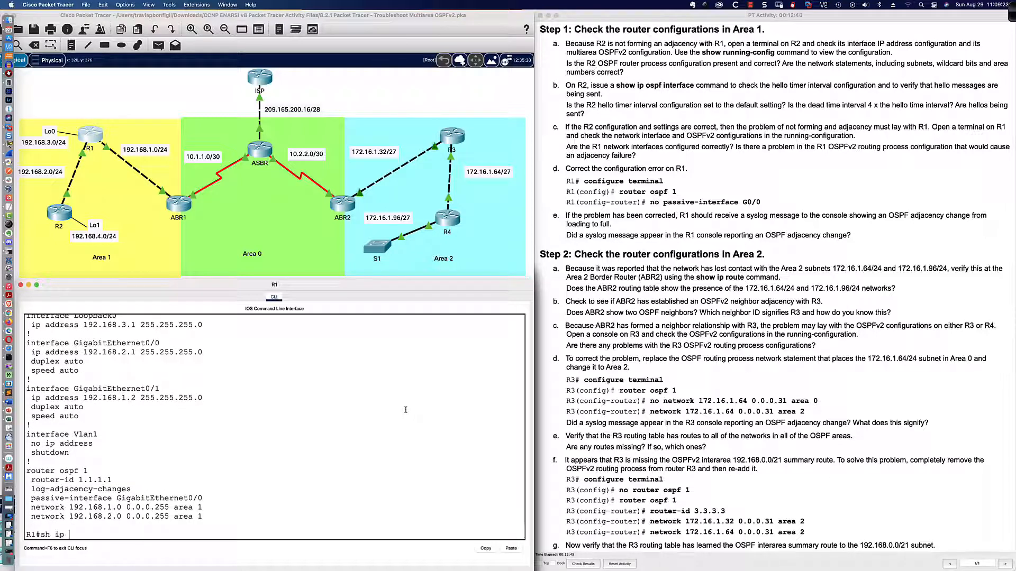
{"action": "type", "text": "int bri"}
{"action": "key", "text": "Return"}
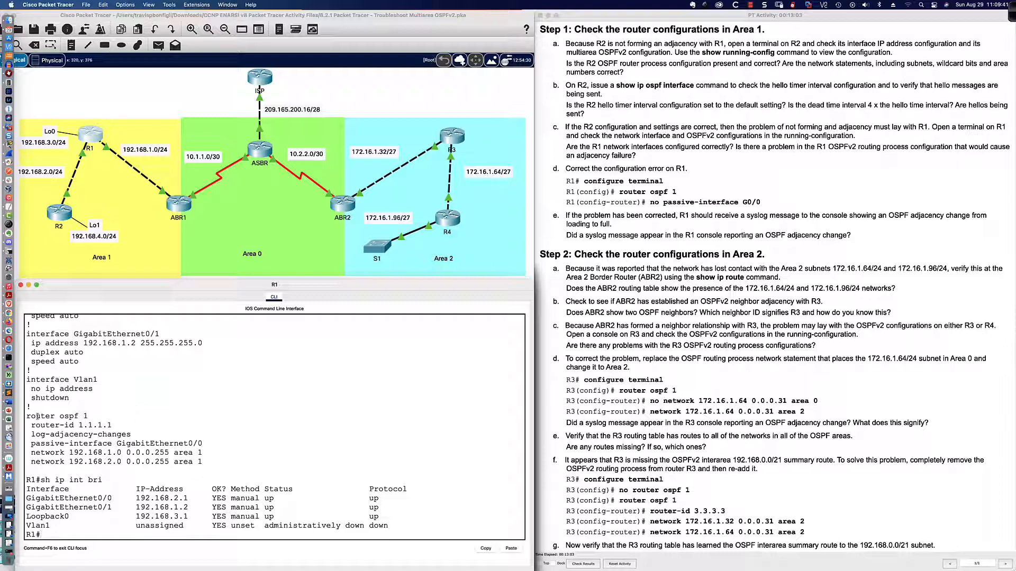
- Highlight R1's router ospf 1 section down to the passive-interface GigabitEthernet0/0 line to examine it
{"action": "left_click_drag", "start_coordinate": [27, 417], "coordinate": [140, 434]}
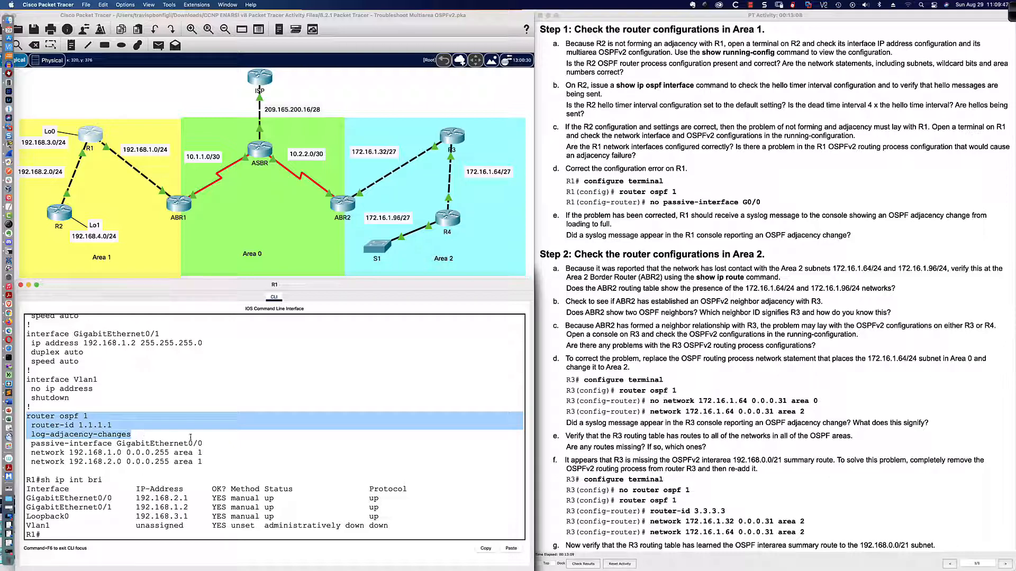
{"action": "left_click_drag", "start_coordinate": [190, 437], "coordinate": [210, 440]}
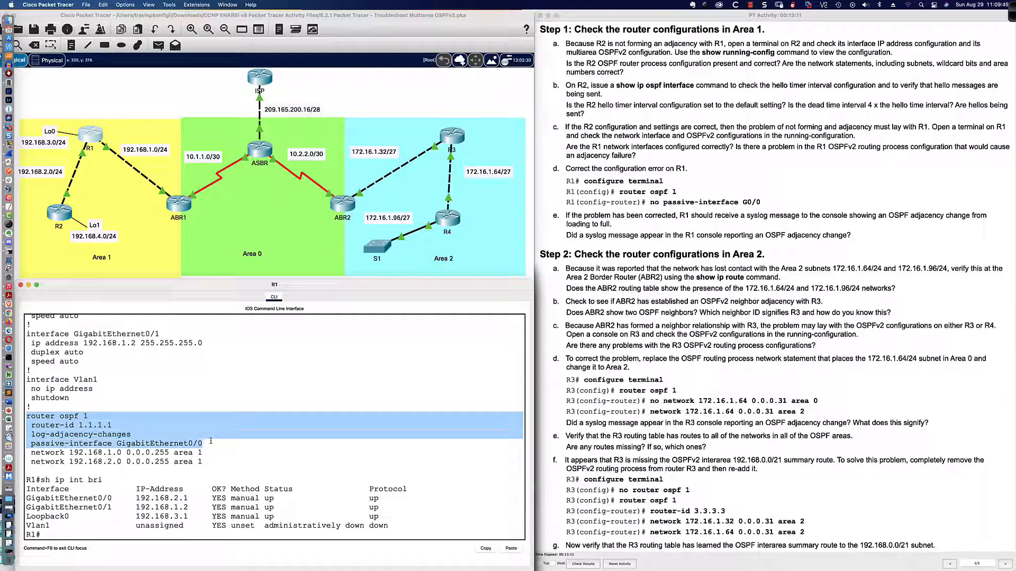
{"action": "left_click", "coordinate": [212, 443]}
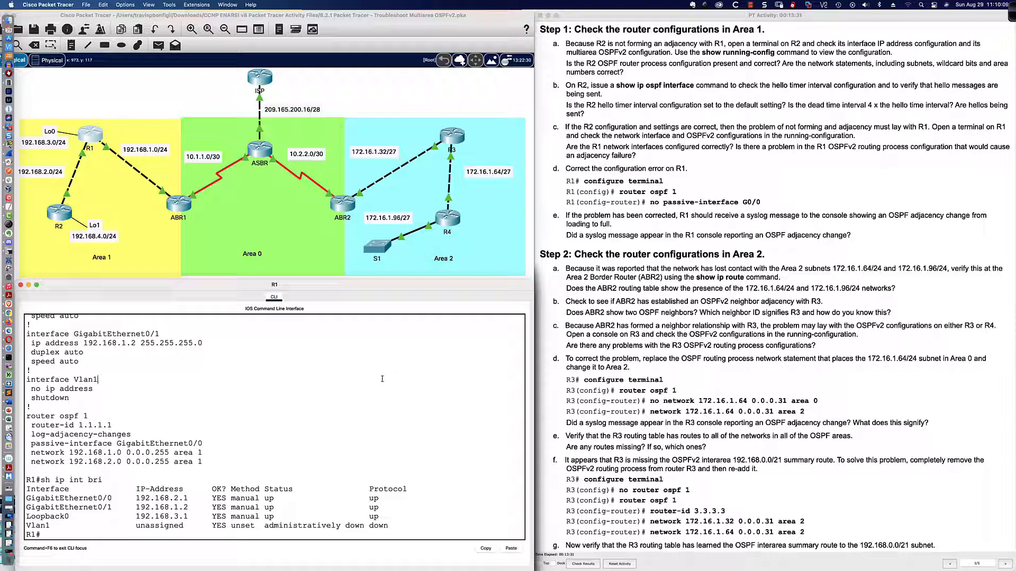
- Enter router configuration mode for OSPF process 1 on R1
{"action": "key", "text": "Return"}
{"action": "key", "text": "Return"}
{"action": "type", "text": "conf t"}
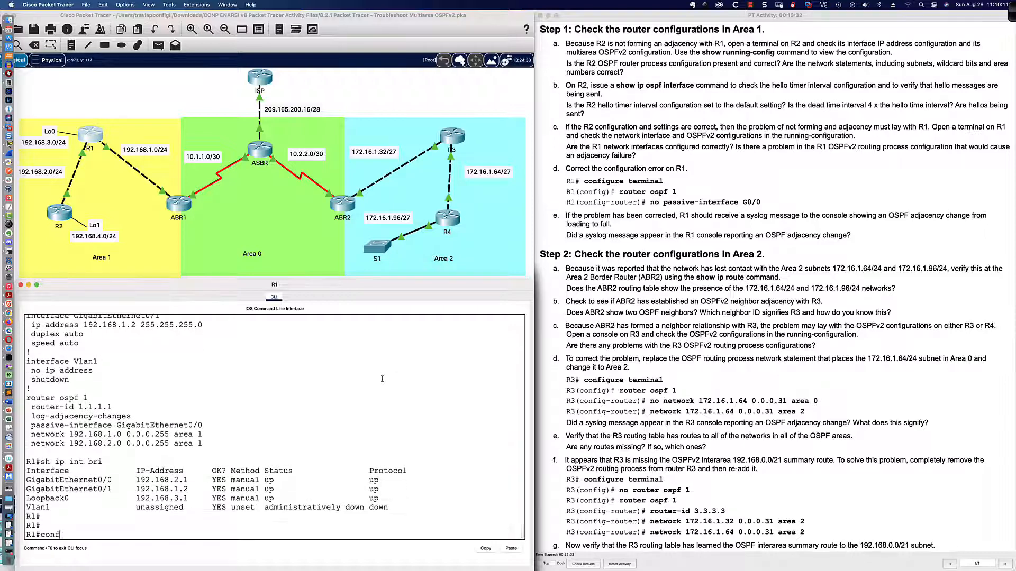
{"action": "key", "text": "Return"}
{"action": "type", "text": "router opsf 1"}
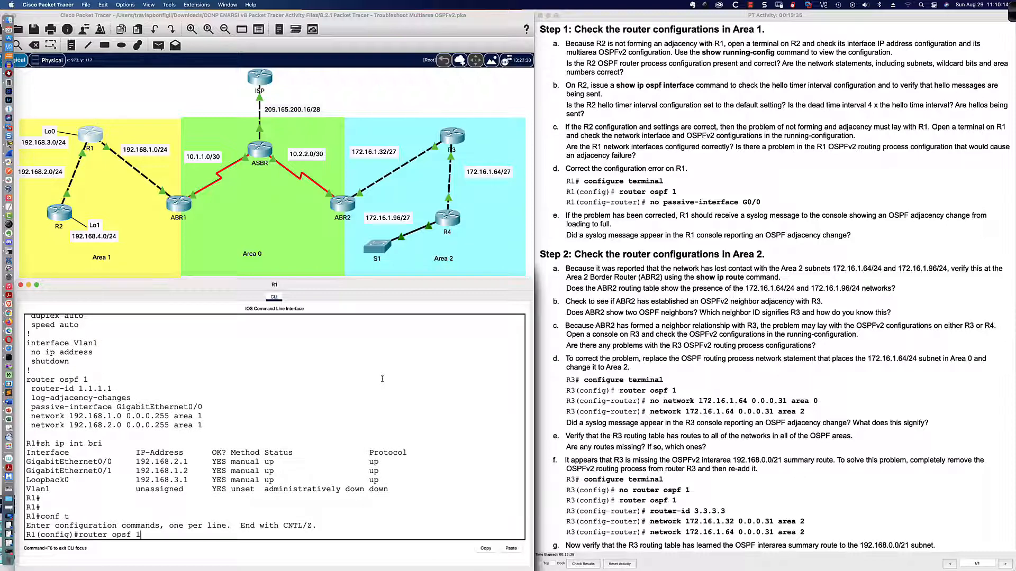
{"action": "key", "text": "Return"}
{"action": "type", "text": "rout"}
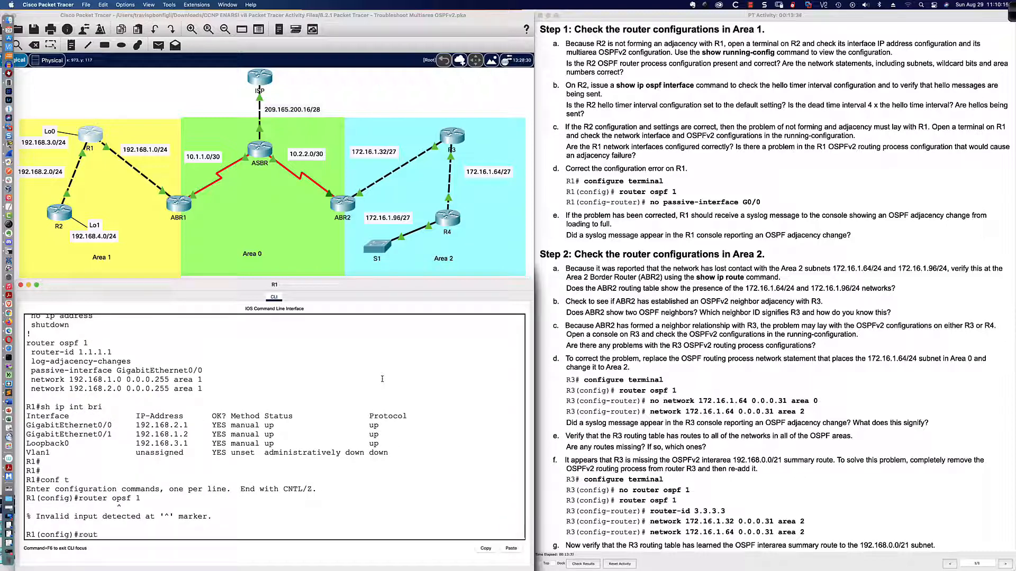
{"action": "type", "text": "er ospf 1"}
{"action": "key", "text": "Return"}
- Make all interfaces passive by default in R1's OSPF process 1
{"action": "type", "text": "pas"}
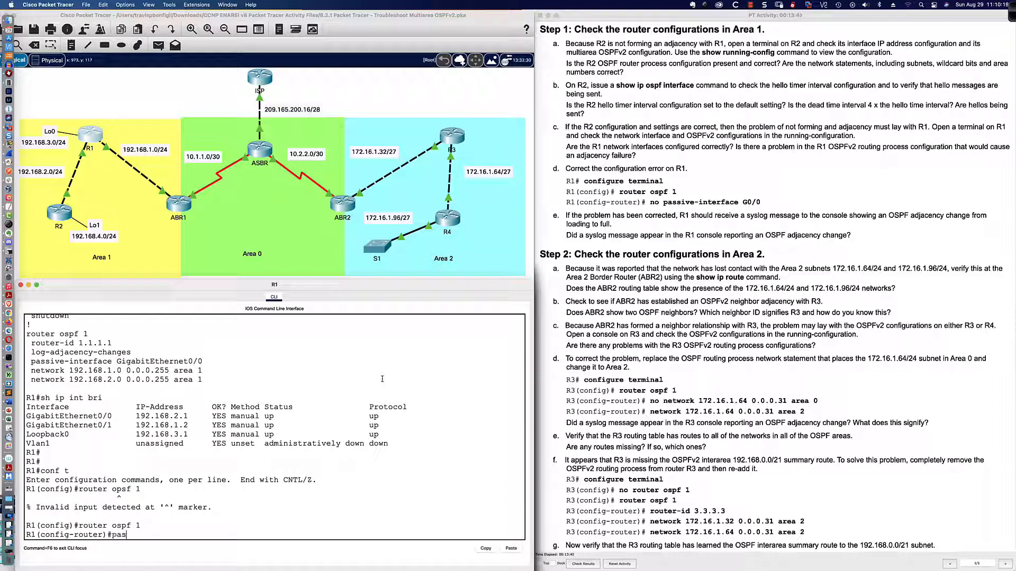
{"action": "key", "text": "Tab"}
{"action": "type", "text": "def"}
{"action": "key", "text": "Tab"}
{"action": "key", "text": "Return"}
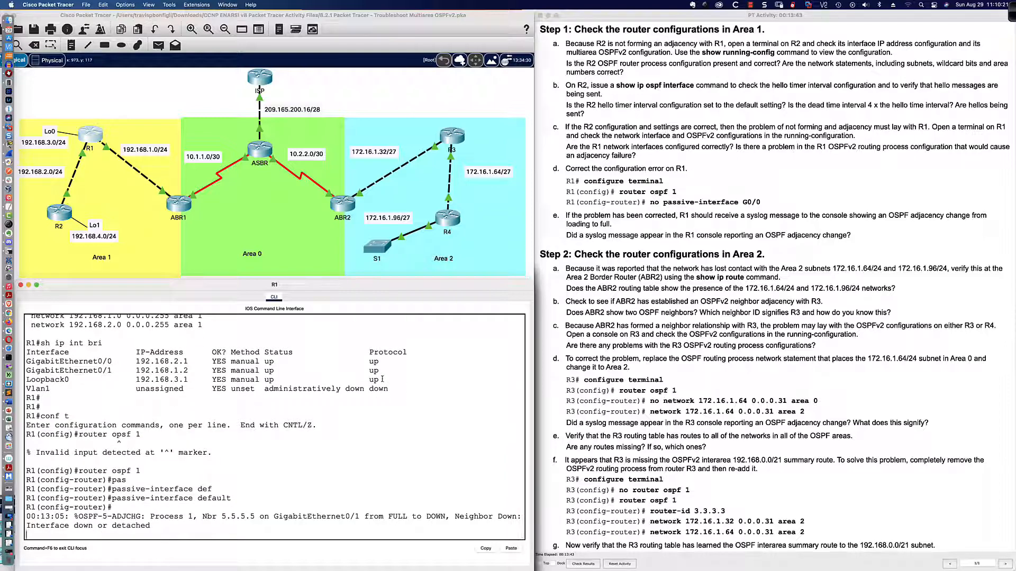
{"action": "key", "text": "Return"}
{"action": "key", "text": "Return"}
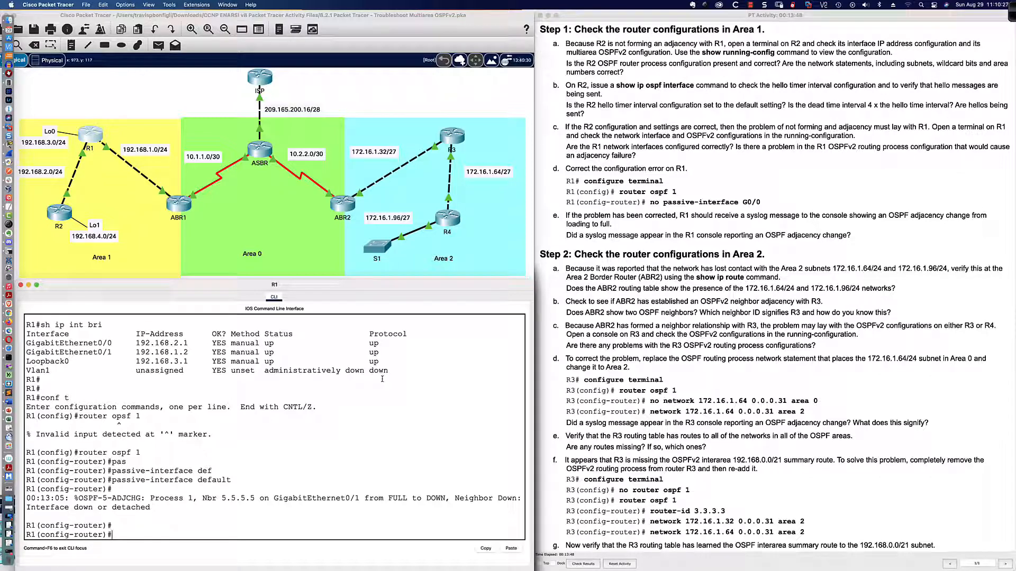
- Exempt gi0/0 and gi0/1 from the passive-interface default in R1's OSPF process
{"action": "type", "text": "no pas"}
{"action": "key", "text": "Tab"}
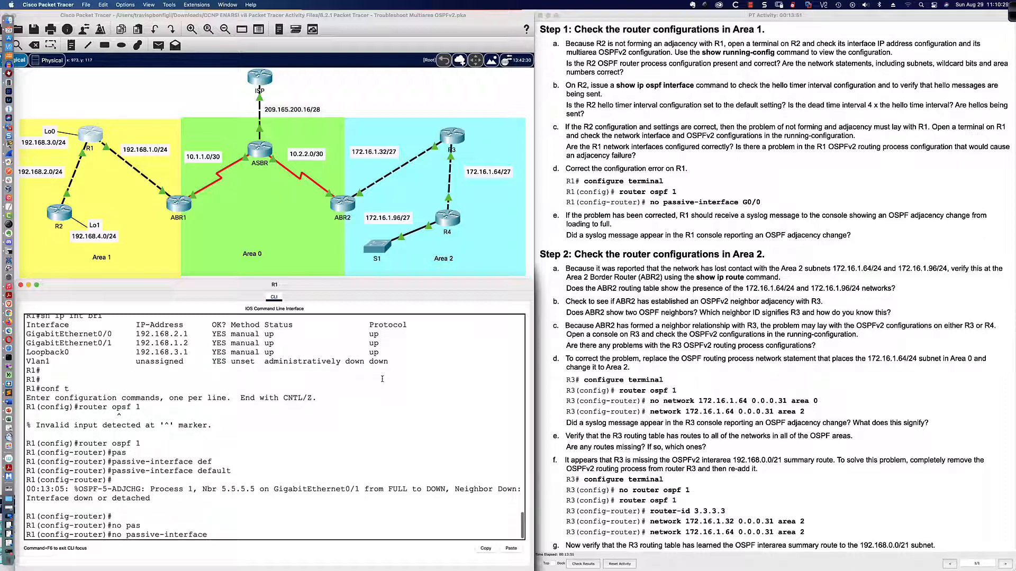
{"action": "type", "text": "gi0/0"}
{"action": "key", "text": "Return"}
{"action": "key", "text": "Up"}
{"action": "key", "text": "BackSpace"}
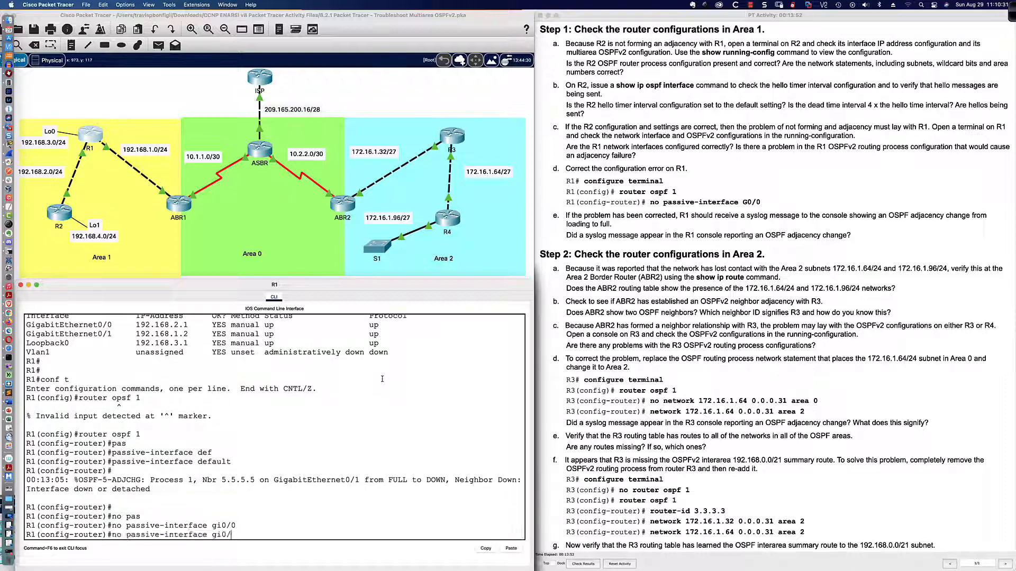
{"action": "type", "text": "1"}
{"action": "key", "text": "Return"}
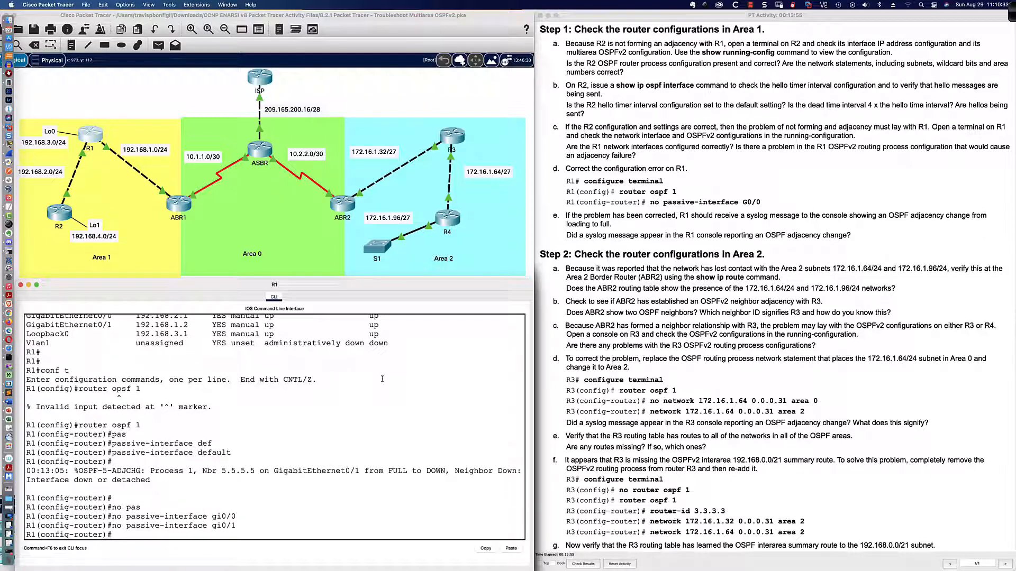
- Display the router ospf section of R1's running configuration from within router configuration mode to check the passive-interface settings
{"action": "type", "text": "do sh run | sec r"}
{"action": "type", "text": "outer ospf"}
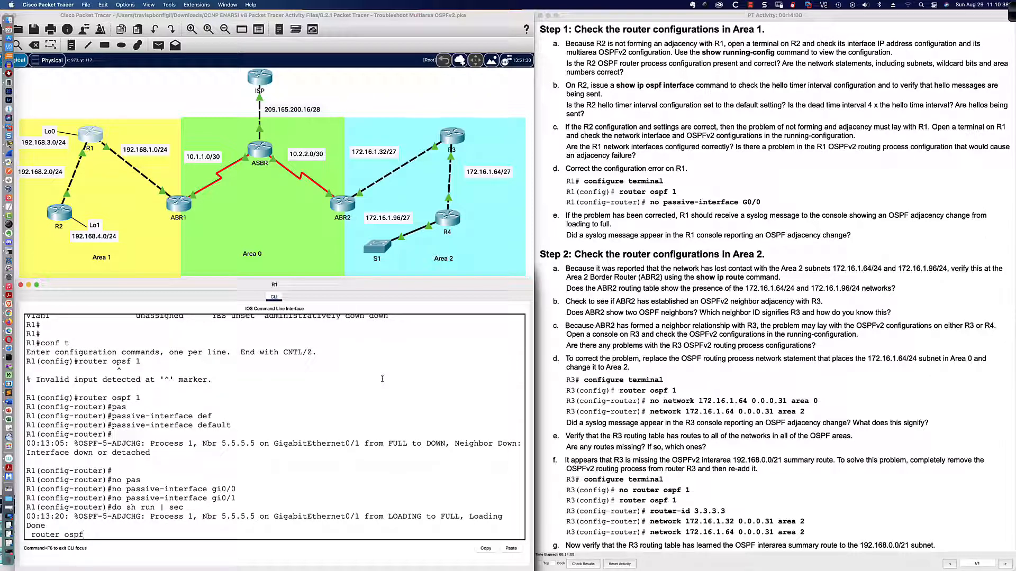
{"action": "key", "text": "Return"}
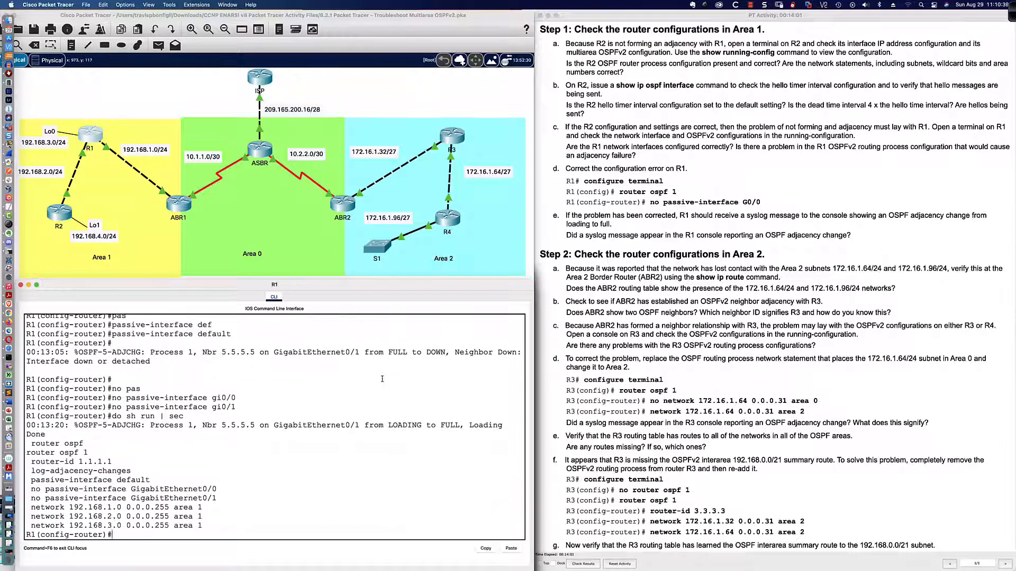
{"action": "key", "text": "Return"}
{"action": "key", "text": "Return"}
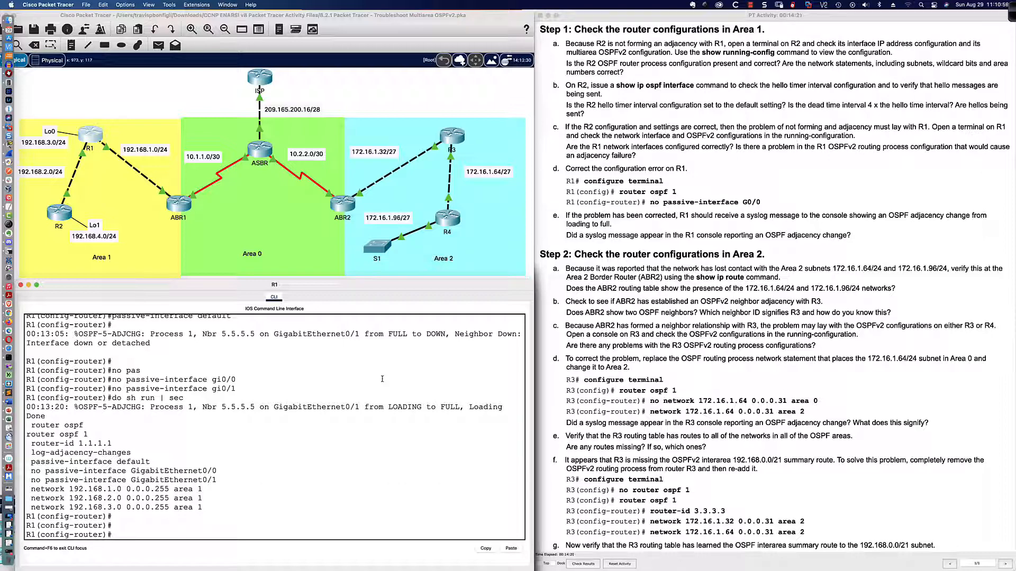
- Display R1's OSPF neighbor table from router configuration mode, then redisplay it to recheck the adjacency with 2.2.2.2
{"action": "type", "text": "do sh ip ospf neigh"}
{"action": "key", "text": "Return"}
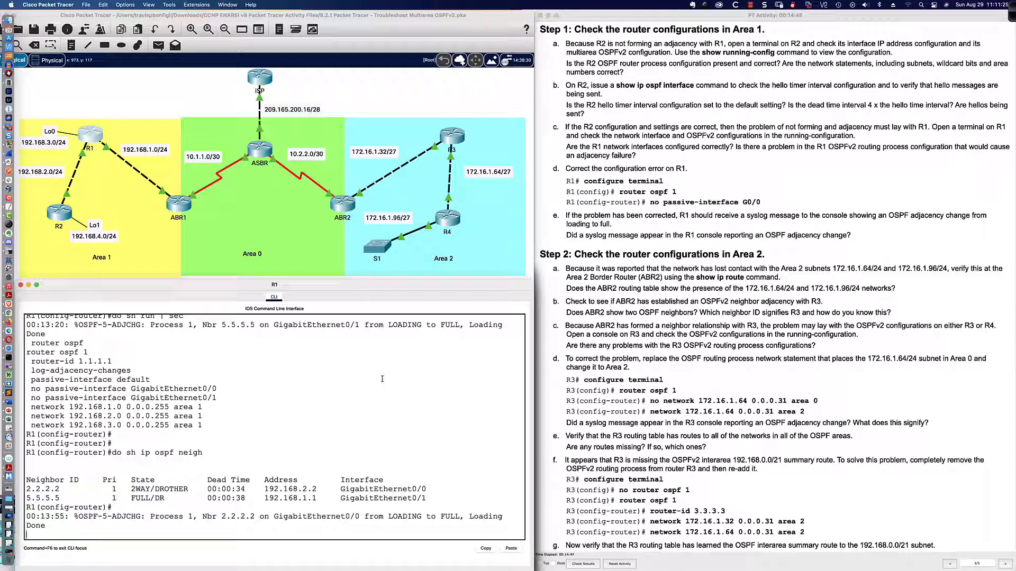
{"action": "key", "text": "Return"}
{"action": "key", "text": "Return"}
{"action": "key", "text": "Up"}
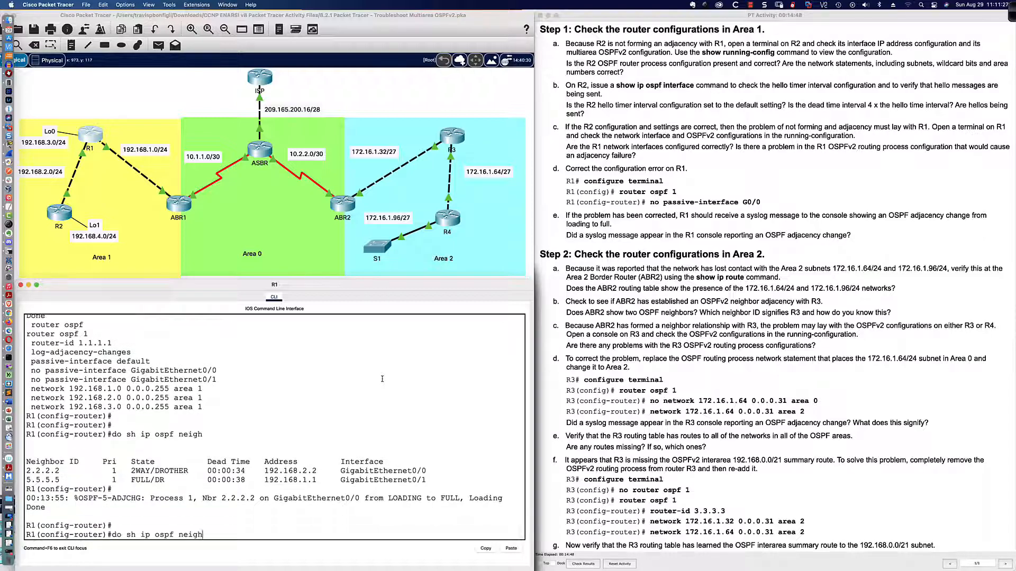
{"action": "key", "text": "Return"}
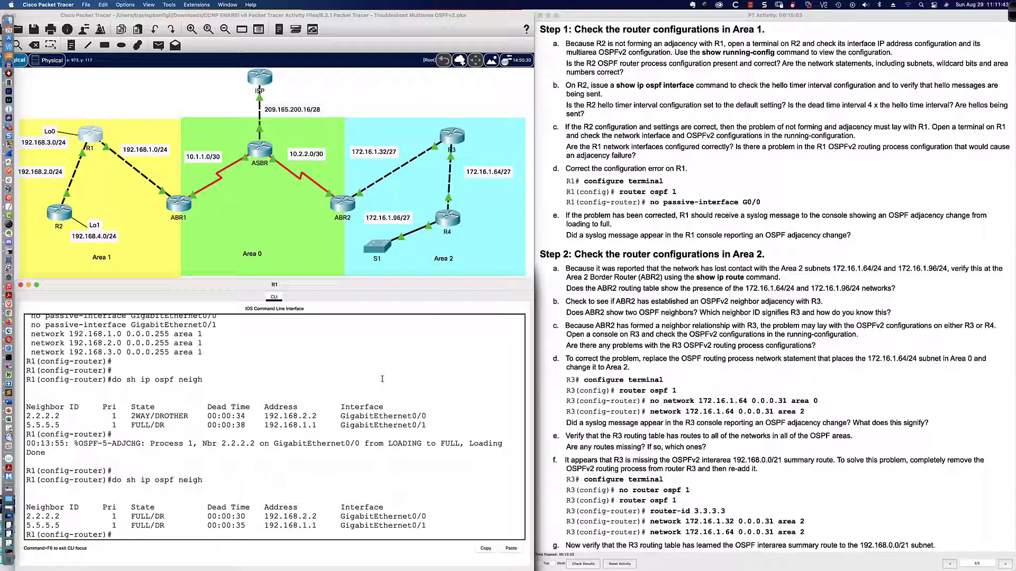
- Set the OSPF network type of R1's gi0/0 interface to point-to-point
{"action": "type", "text": "int gi0/0"}
{"action": "key", "text": "Return"}
{"action": "type", "text": "ip ospf net"}
{"action": "key", "text": "Tab"}
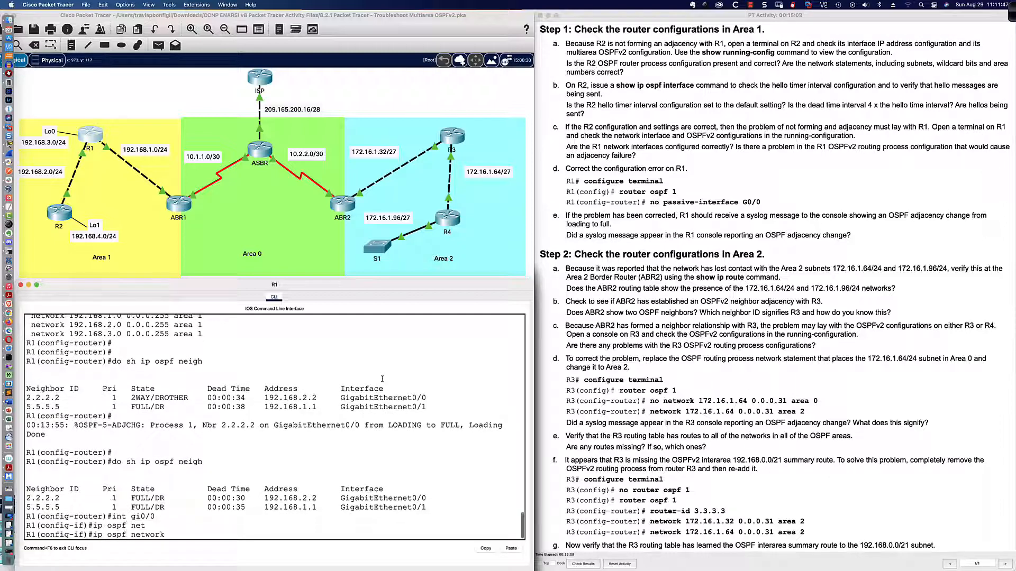
{"action": "type", "text": "po"}
{"action": "key", "text": "Tab"}
{"action": "key", "text": "Return"}
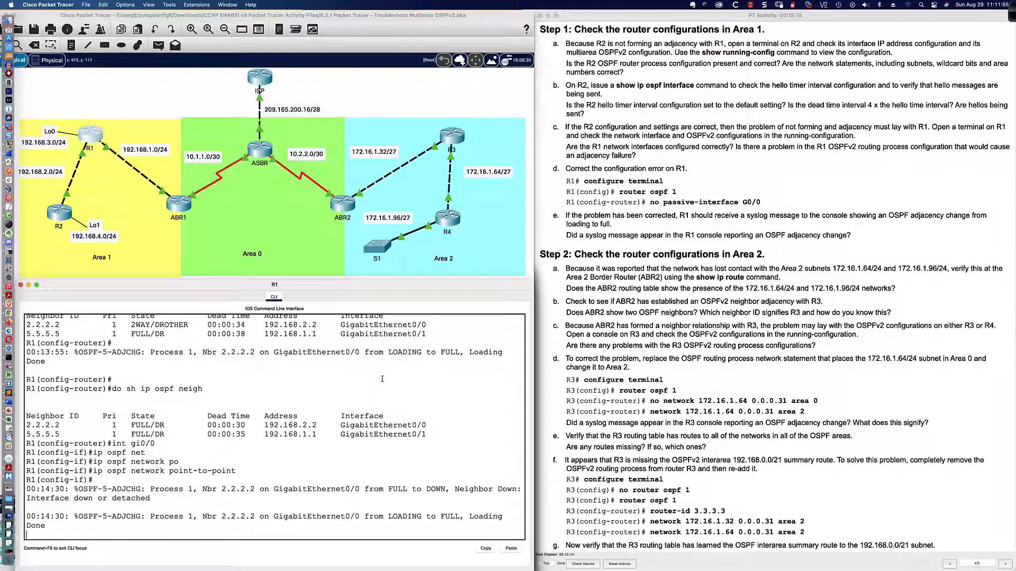
- Display R1's OSPF neighbor table from interface configuration mode and inspect the priority and state of neighbor 2.2.2.2
{"action": "key", "text": "Return"}
{"action": "key", "text": "Return"}
{"action": "key", "text": "Up"}
{"action": "key", "text": "Up"}
{"action": "key", "text": "Up"}
{"action": "key", "text": "Up"}
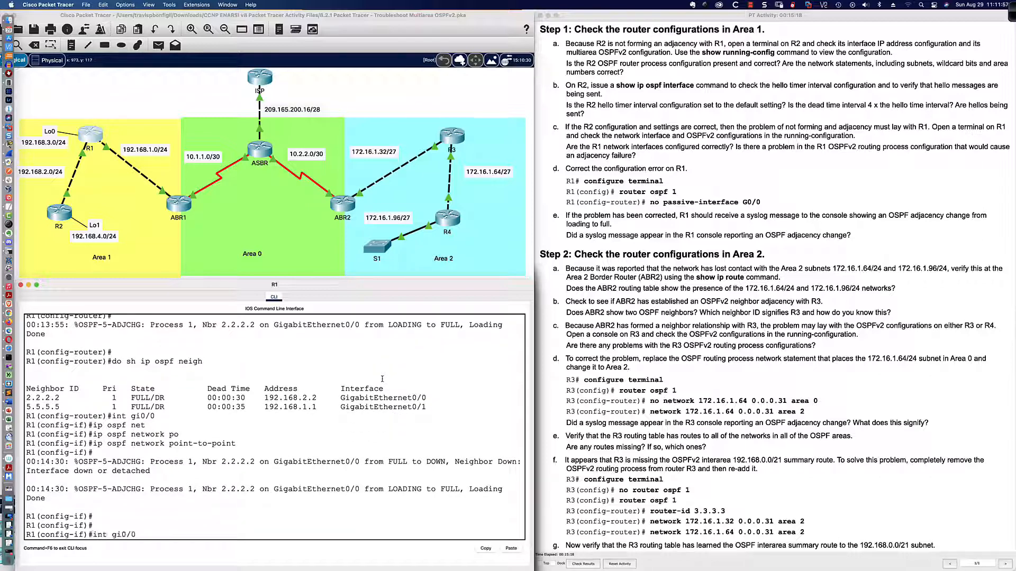
{"action": "key", "text": "Up"}
{"action": "key", "text": "Up"}
{"action": "key", "text": "Up"}
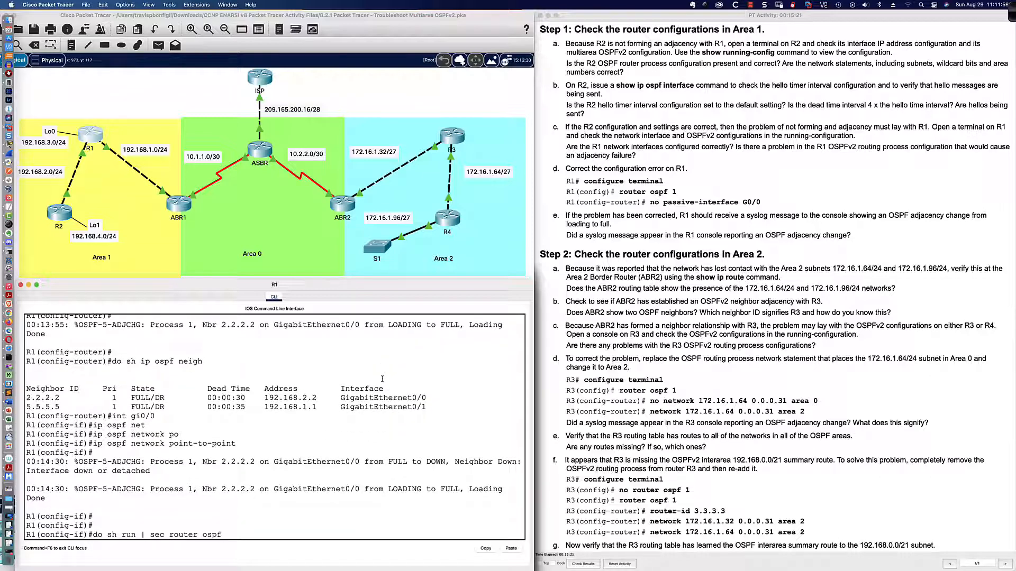
{"action": "key", "text": "Up"}
{"action": "key", "text": "Return"}
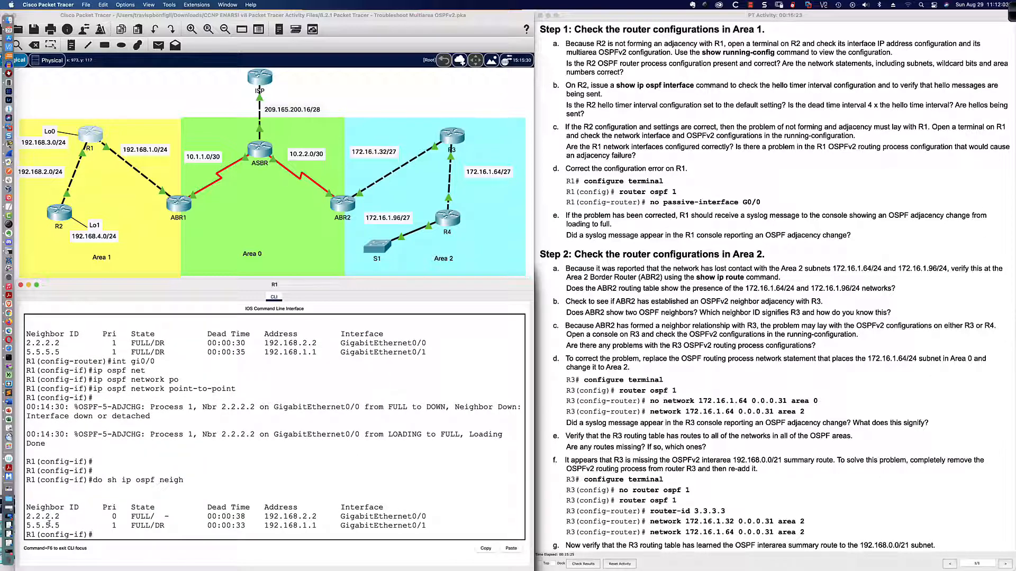
{"action": "left_click_drag", "start_coordinate": [26, 516], "coordinate": [117, 514]}
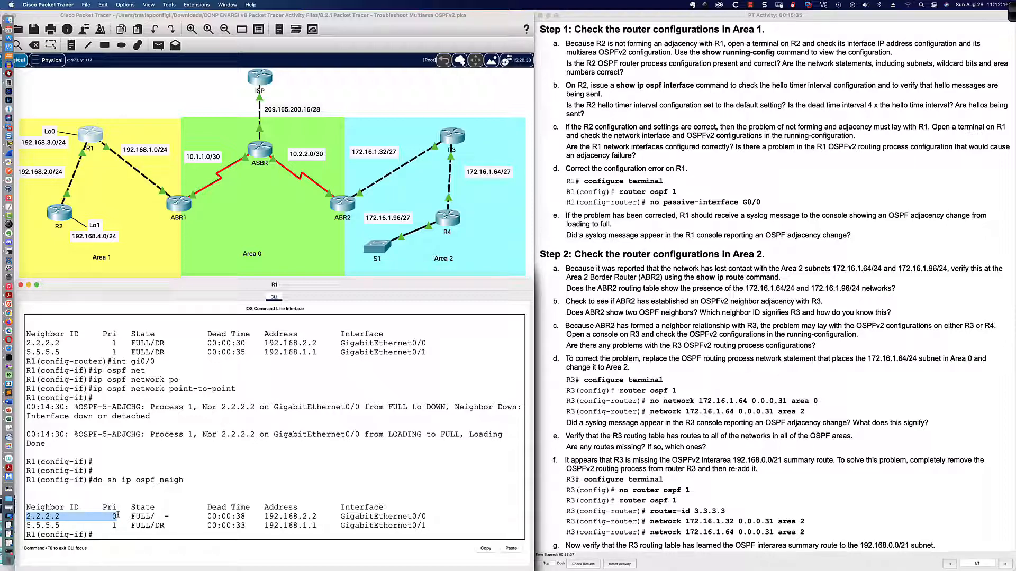
{"action": "left_click_drag", "start_coordinate": [118, 514], "coordinate": [152, 516]}
{"action": "left_click_drag", "start_coordinate": [152, 516], "coordinate": [172, 516]}
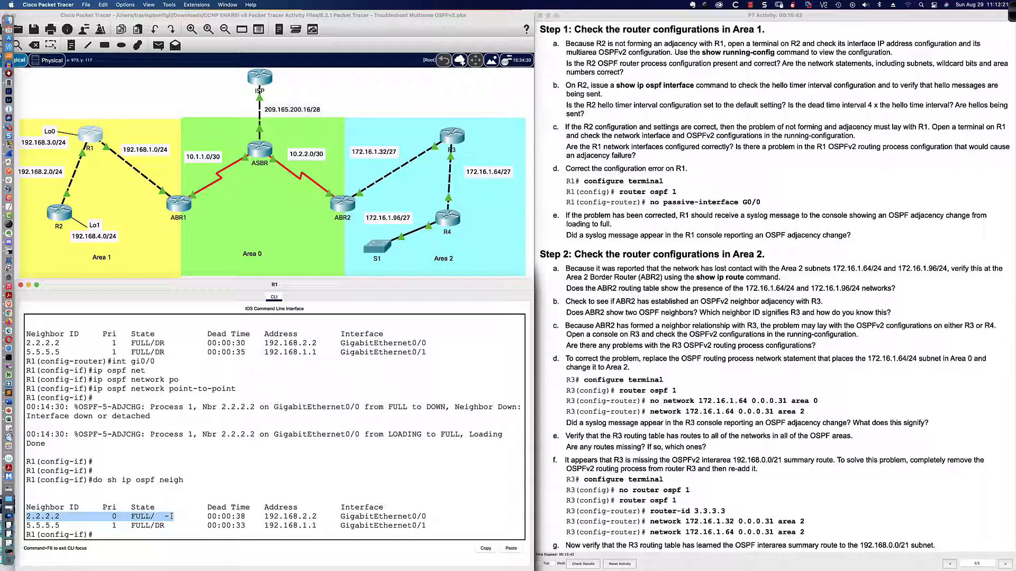
{"action": "left_click", "coordinate": [174, 516]}
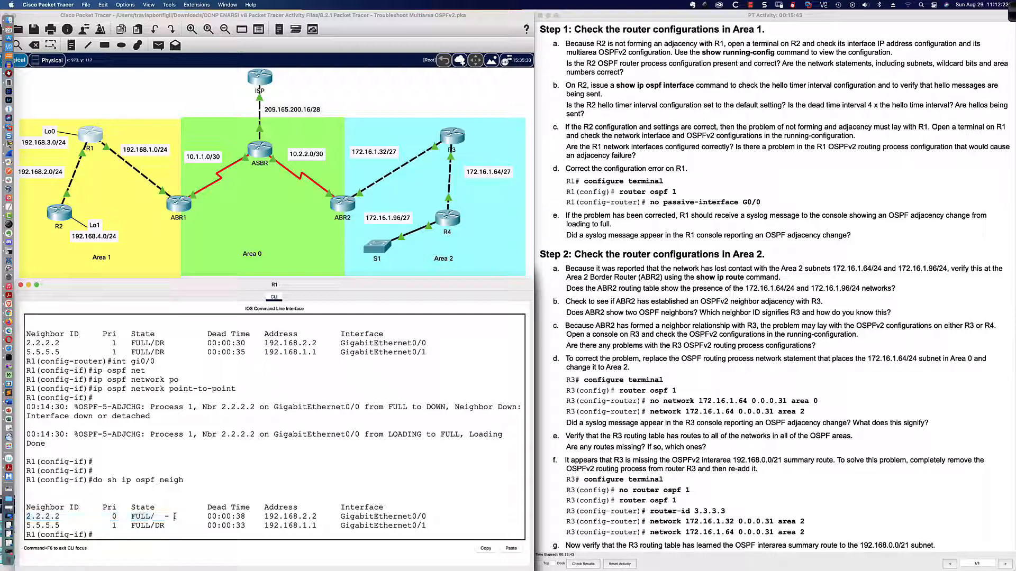
- Display the OSPF interface details for gi0/0 on R1 and highlight its state
{"action": "type", "text": "do sh ip ospf inter"}
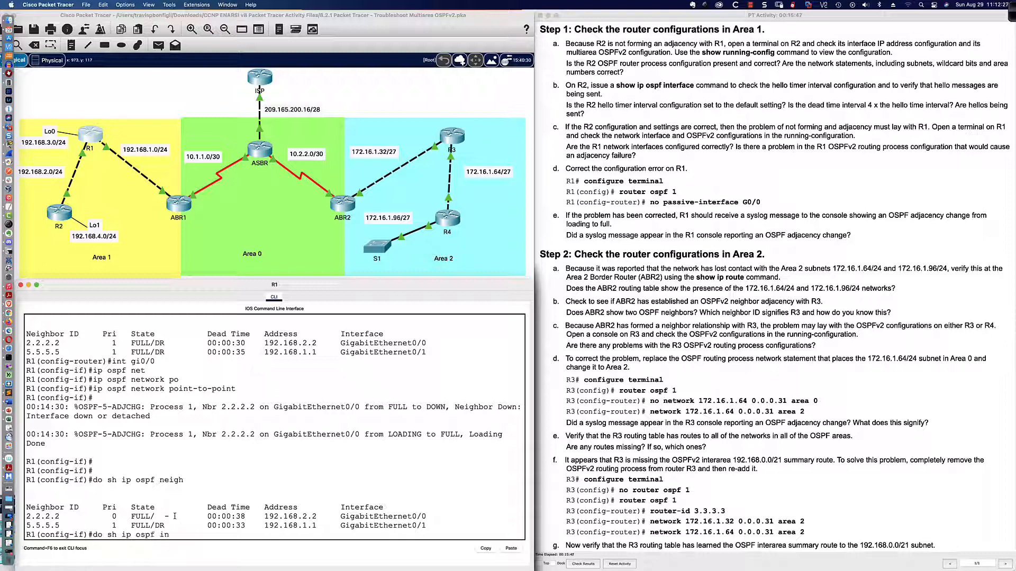
{"action": "key", "text": "Tab"}
{"action": "type", "text": "gi0/0"}
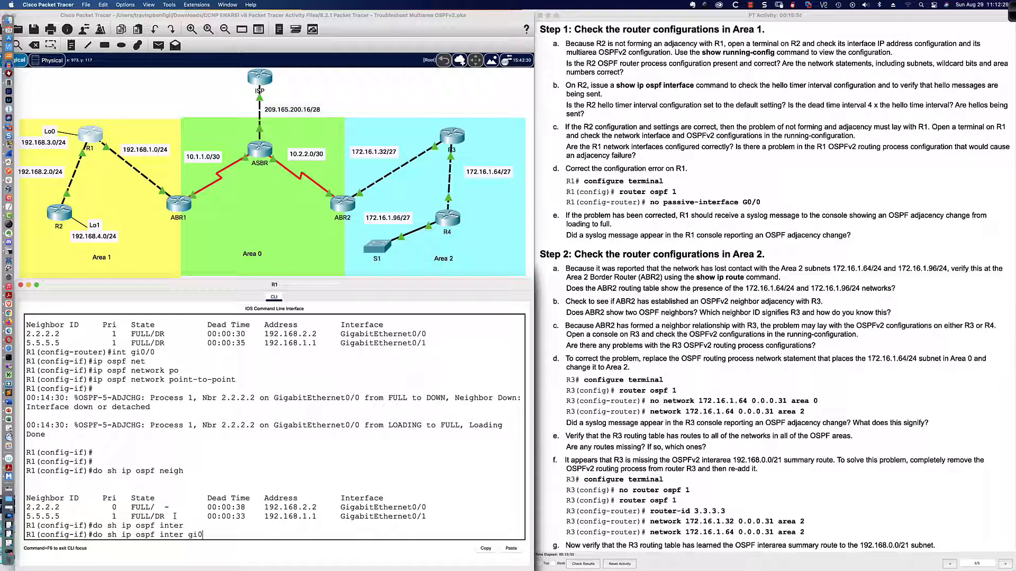
{"action": "key", "text": "Return"}
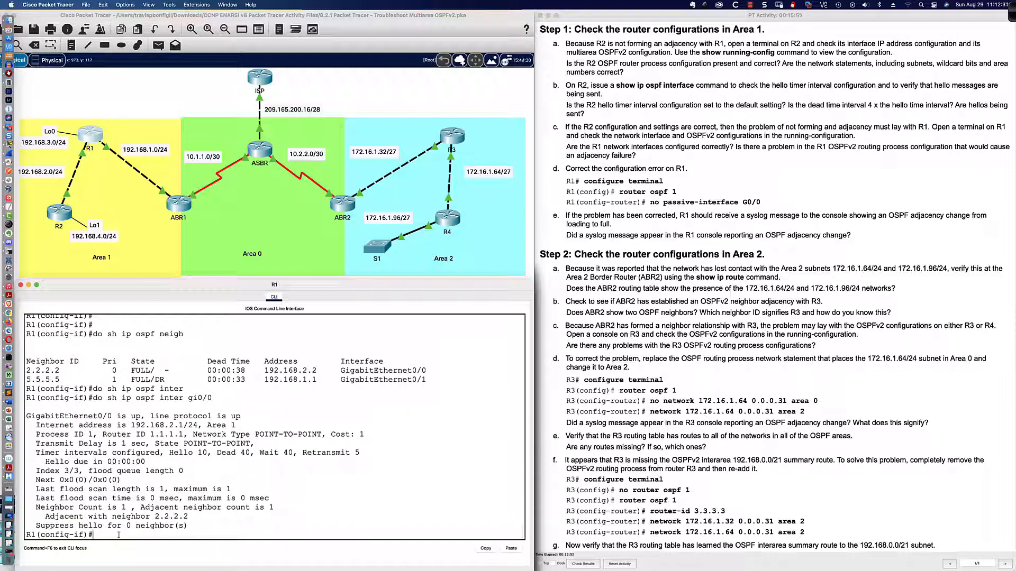
{"action": "left_click_drag", "start_coordinate": [155, 443], "coordinate": [253, 444]}
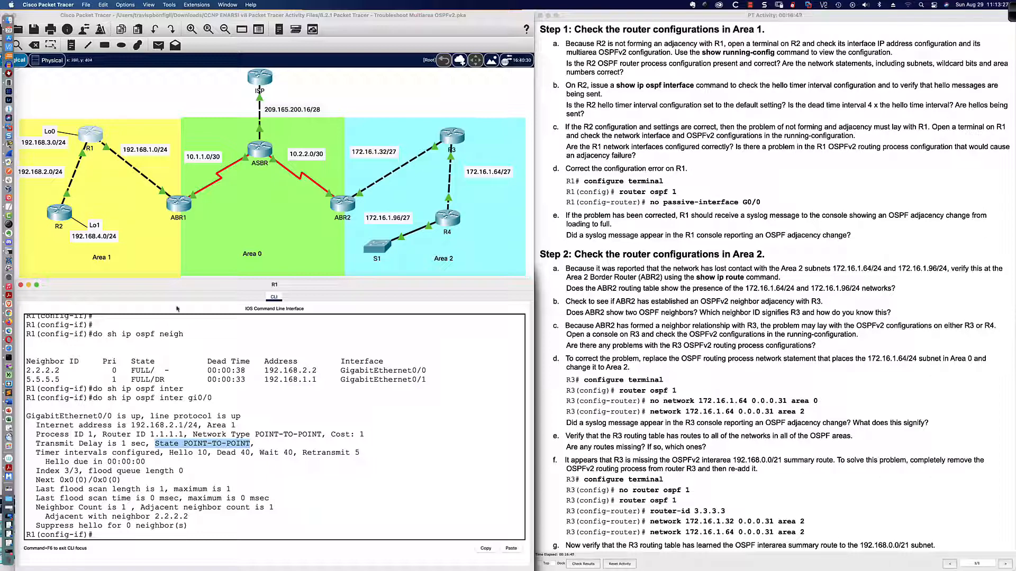
- Open R2's command line and display its IP routing table
{"action": "left_click", "coordinate": [58, 210]}
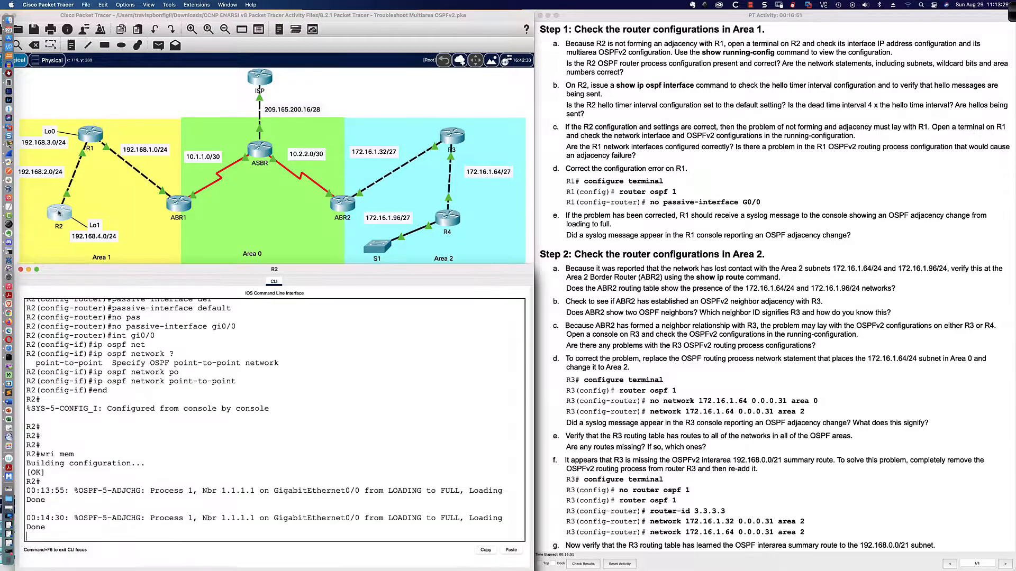
{"action": "key", "text": "Return"}
{"action": "key", "text": "Return"}
{"action": "key", "text": "Return"}
{"action": "key", "text": "Return"}
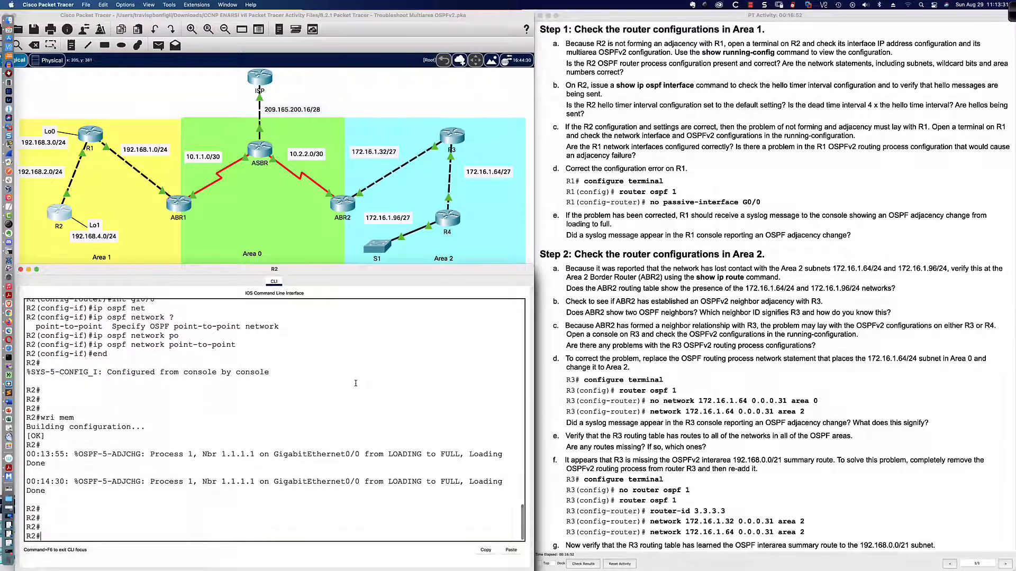
{"action": "type", "text": "sh ip route"}
{"action": "key", "text": "Return"}
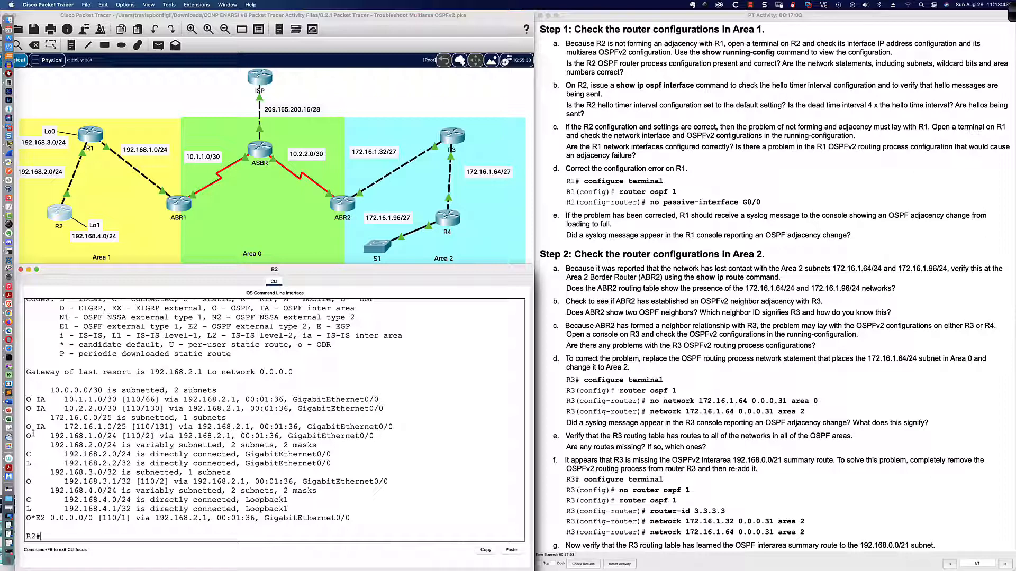
- Compare the 192.168.1.0/24 and 172.16.1.0/25 routes in R2's routing table with the OSPF and inter-area entries in the code legend
{"action": "left_click_drag", "start_coordinate": [26, 436], "coordinate": [375, 437]}
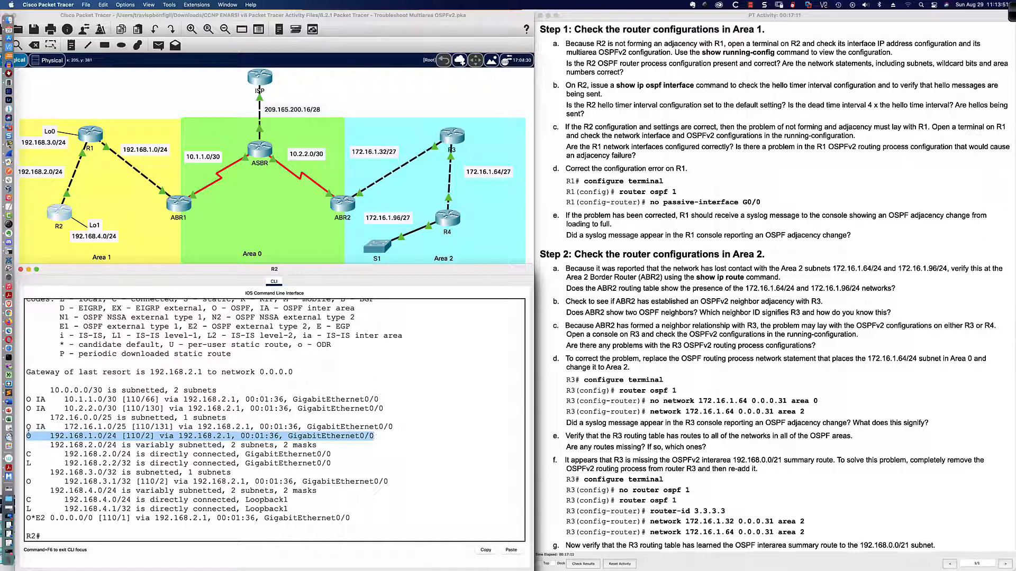
{"action": "left_click_drag", "start_coordinate": [26, 427], "coordinate": [383, 427]}
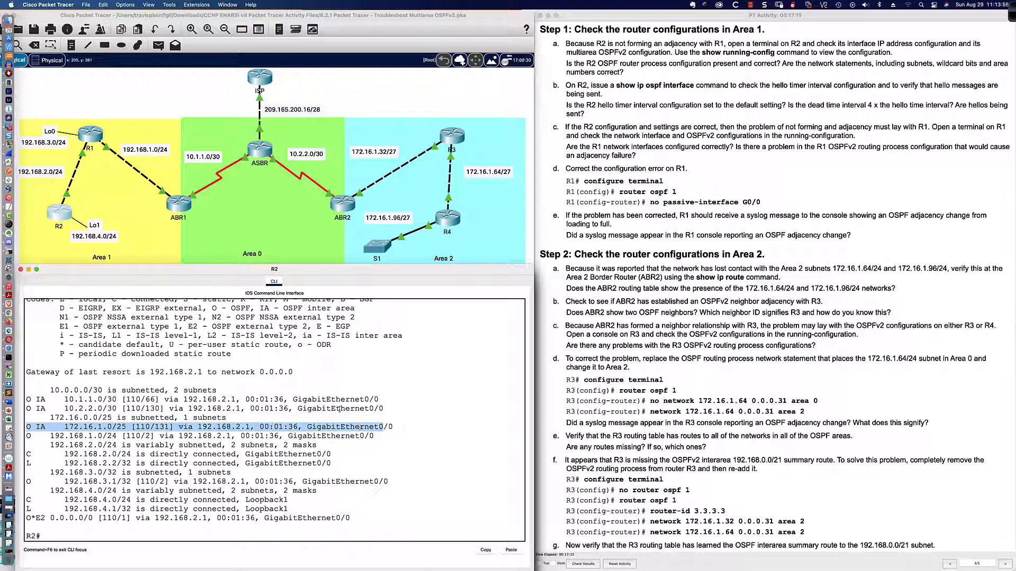
{"action": "left_click_drag", "start_coordinate": [212, 308], "coordinate": [358, 311]}
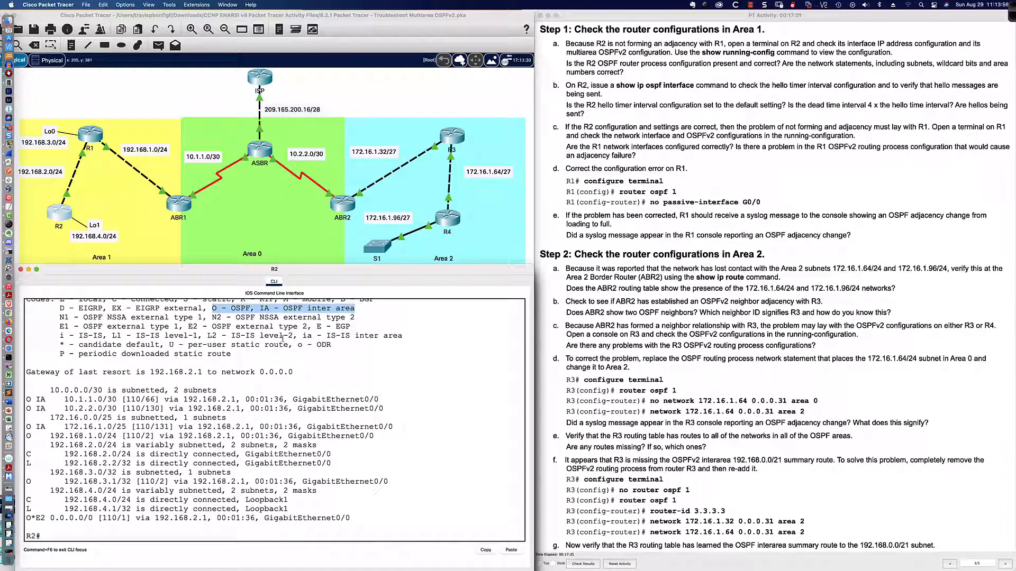
{"action": "scroll", "coordinate": [283, 338], "scroll_direction": "up", "scroll_amount": 3}
{"action": "scroll", "coordinate": [239, 318], "scroll_direction": "down", "scroll_amount": 3}
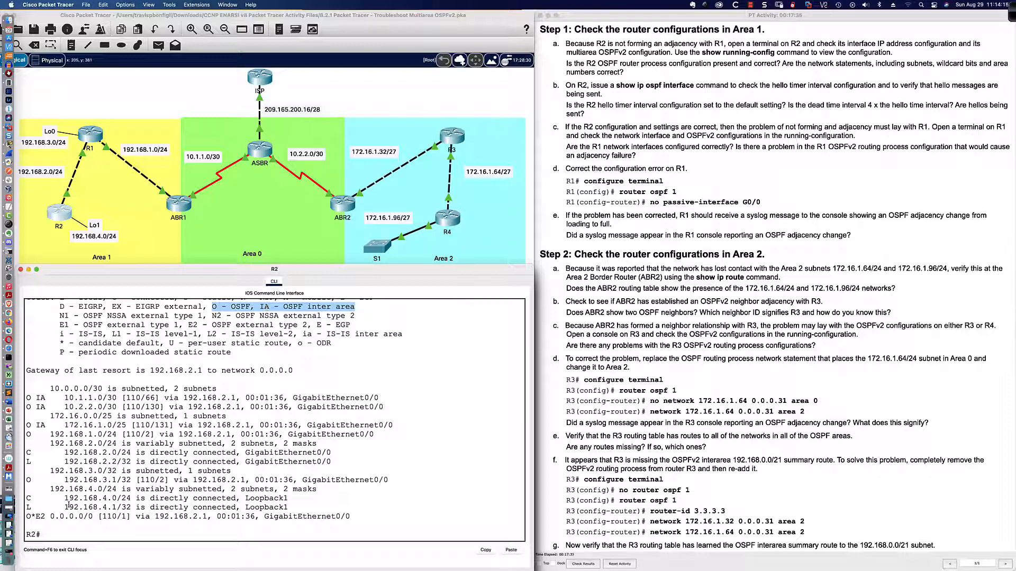
- Examine the O*E2 default route and its next hop in R2's routing table, plus the prefix and metric of the 172.16.1.0/25 route
{"action": "left_click_drag", "start_coordinate": [26, 516], "coordinate": [356, 518]}
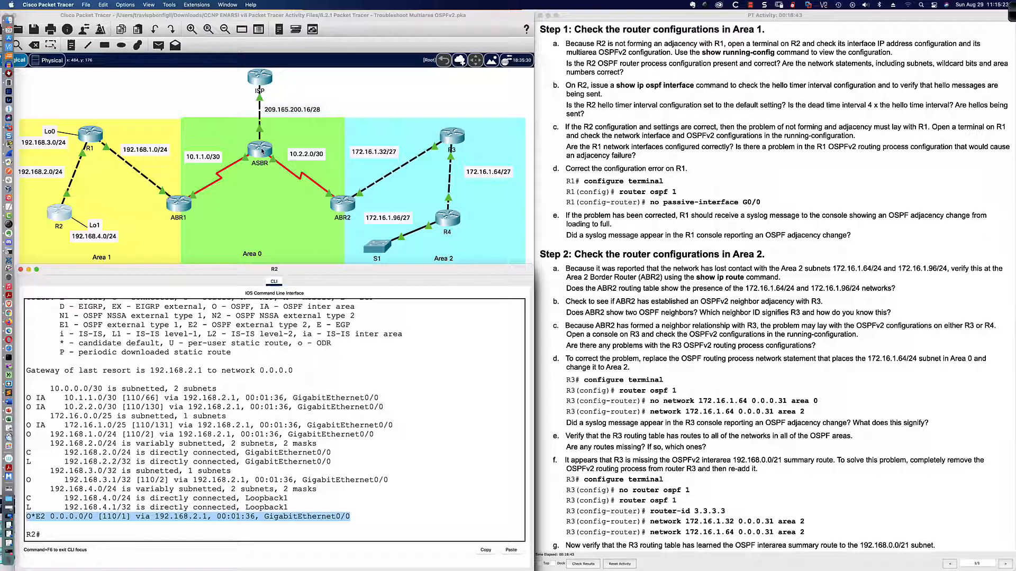
{"action": "scroll", "coordinate": [260, 201], "scroll_direction": "right", "scroll_amount": 1}
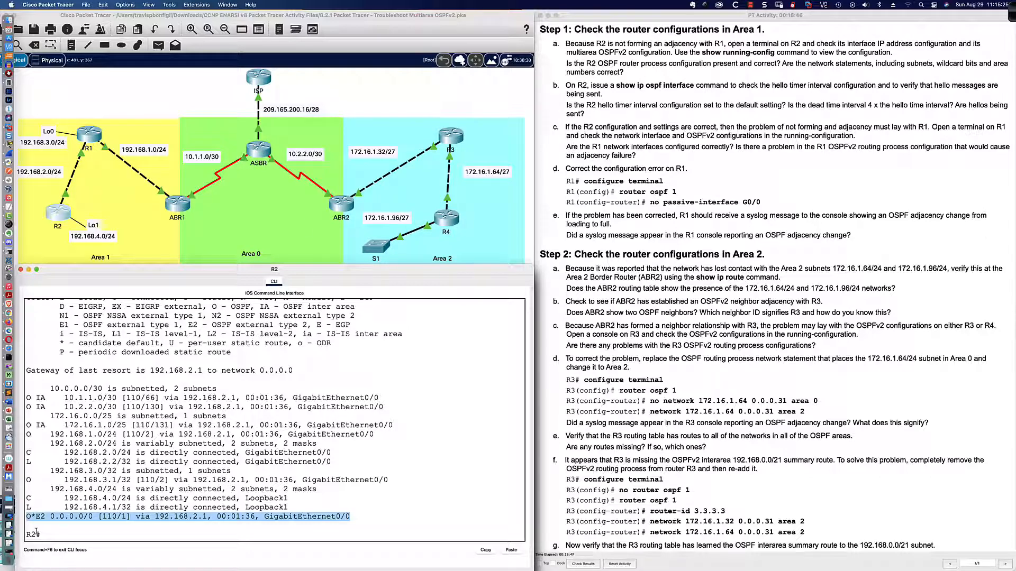
{"action": "left_click", "coordinate": [102, 516]}
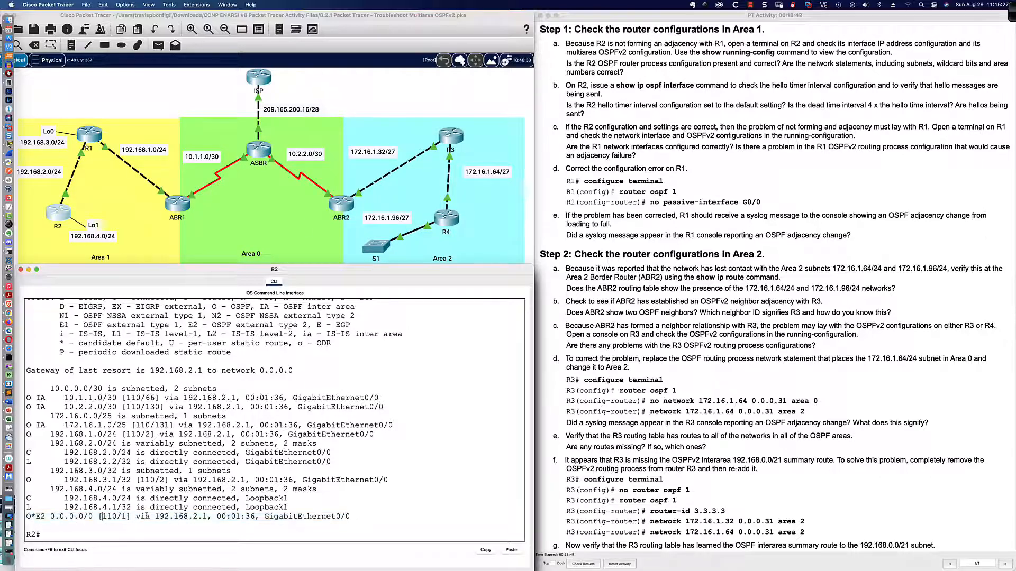
{"action": "left_click_drag", "start_coordinate": [136, 516], "coordinate": [209, 516]}
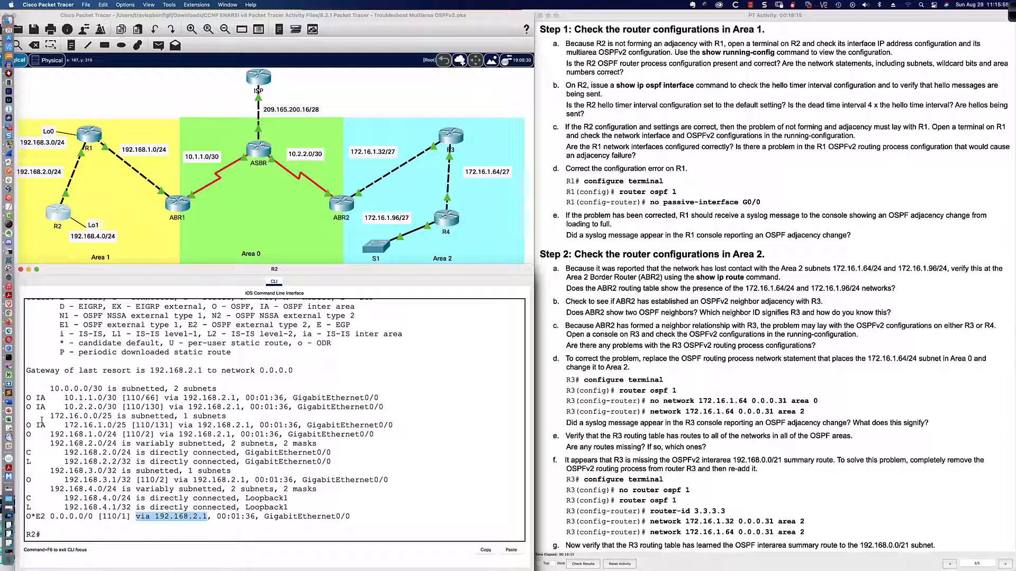
{"action": "left_click_drag", "start_coordinate": [27, 425], "coordinate": [129, 425]}
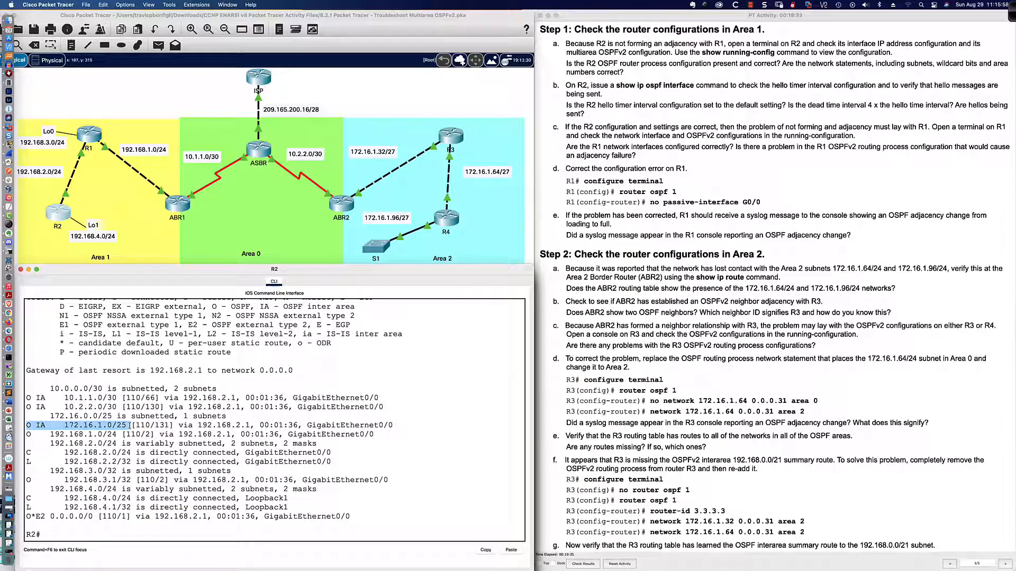
{"action": "left_click_drag", "start_coordinate": [130, 425], "coordinate": [163, 426]}
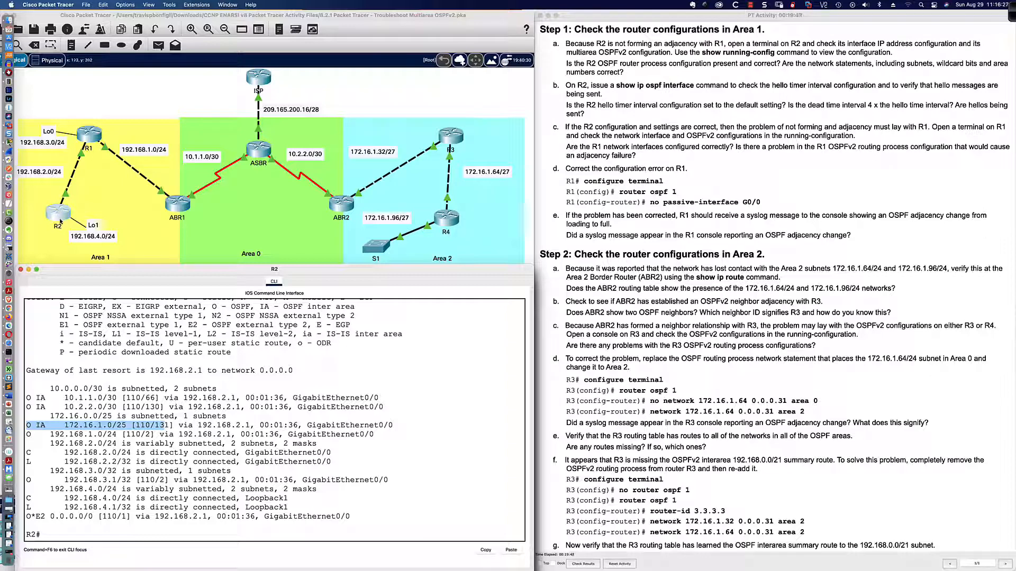
- Open ABR1's command line, enter privileged EXEC mode and display its IP routing table
{"action": "left_click", "coordinate": [179, 207]}
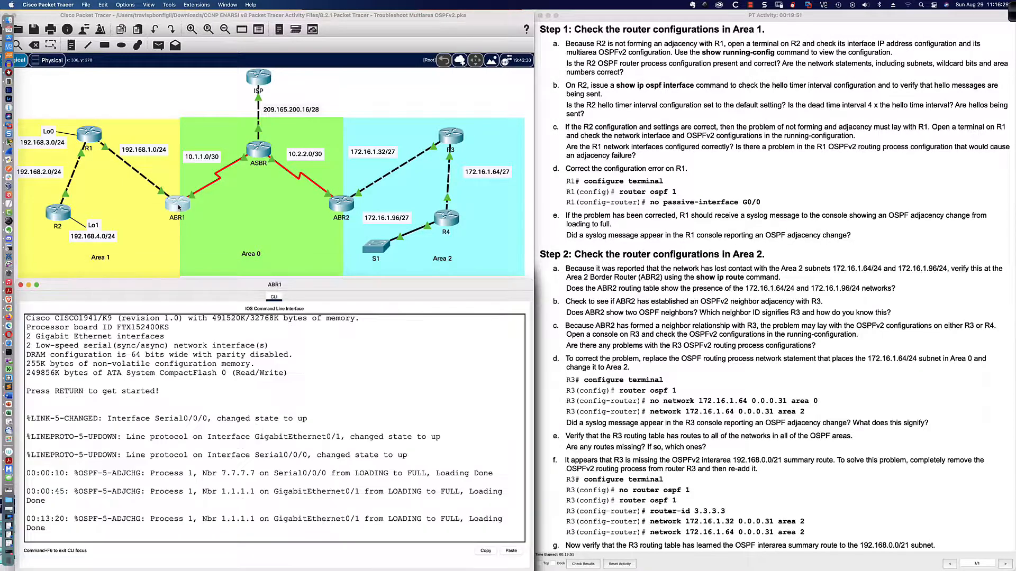
{"action": "left_click", "coordinate": [384, 349]}
{"action": "key", "text": "Return"}
{"action": "key", "text": "Return"}
{"action": "key", "text": "Return"}
{"action": "key", "text": "Return"}
{"action": "type", "text": "en"}
{"action": "key", "text": "Return"}
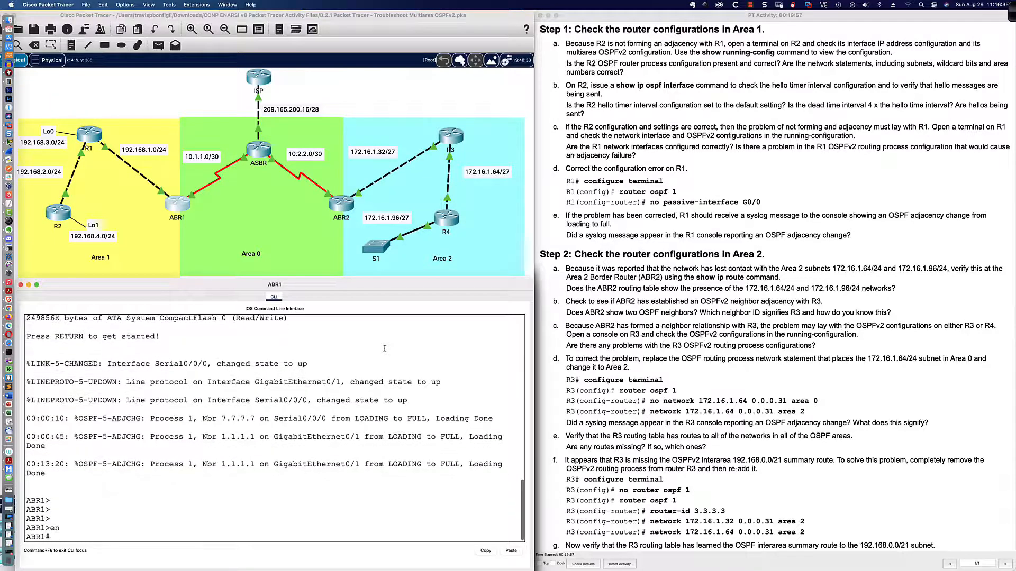
{"action": "type", "text": "sh ip rout"}
{"action": "key", "text": "Return"}
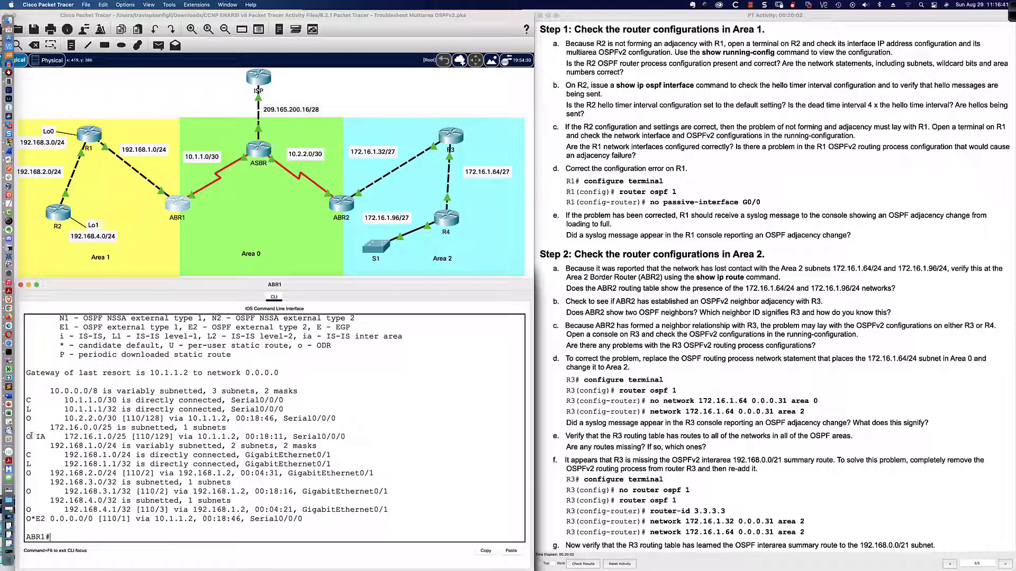
- Highlight the inter-area route to 172.16.1.0/25 and the intra-area route to 192.168.4.1/32 in ABR1's routing table
{"action": "left_click_drag", "start_coordinate": [27, 437], "coordinate": [345, 436]}
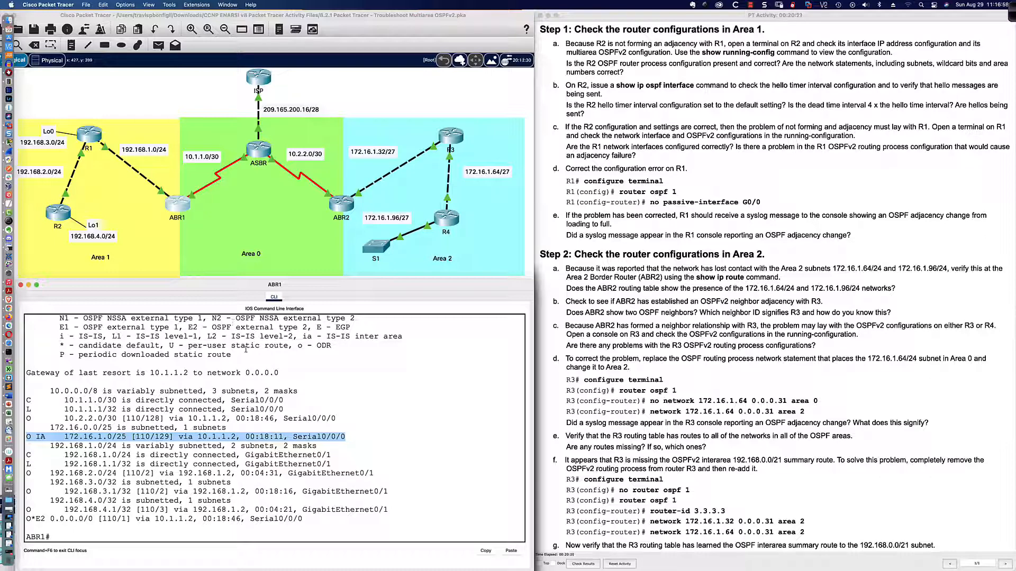
{"action": "scroll", "coordinate": [193, 266], "scroll_direction": "up", "scroll_amount": 1}
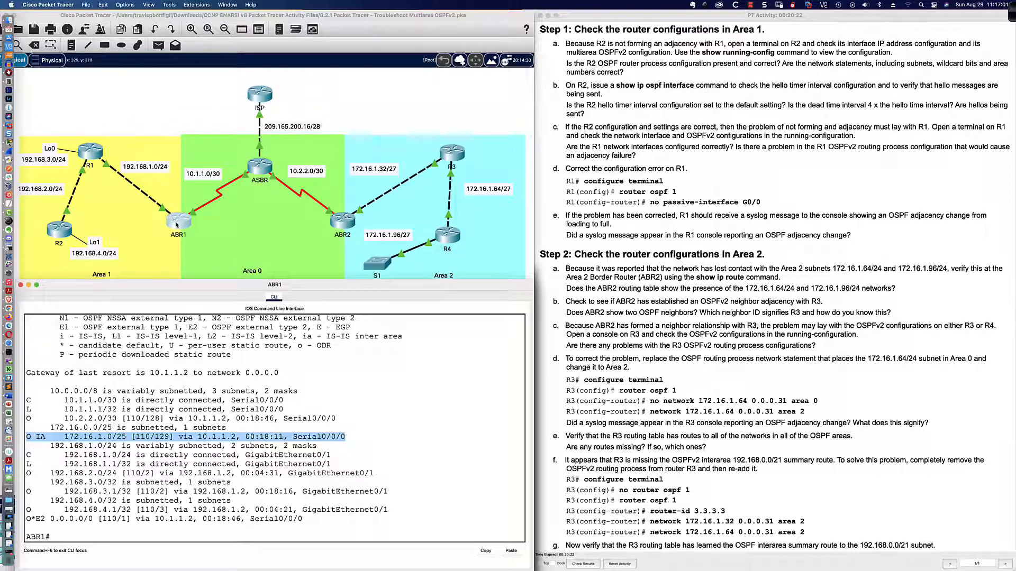
{"action": "scroll", "coordinate": [177, 225], "scroll_direction": "down", "scroll_amount": 1}
{"action": "scroll", "coordinate": [176, 225], "scroll_direction": "up", "scroll_amount": 1}
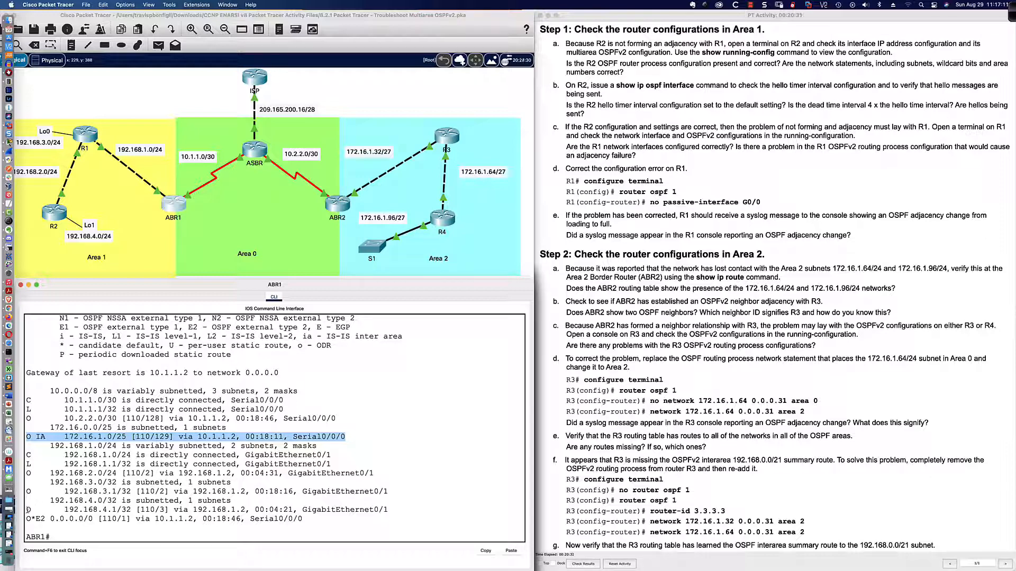
{"action": "left_click_drag", "start_coordinate": [27, 509], "coordinate": [168, 509]}
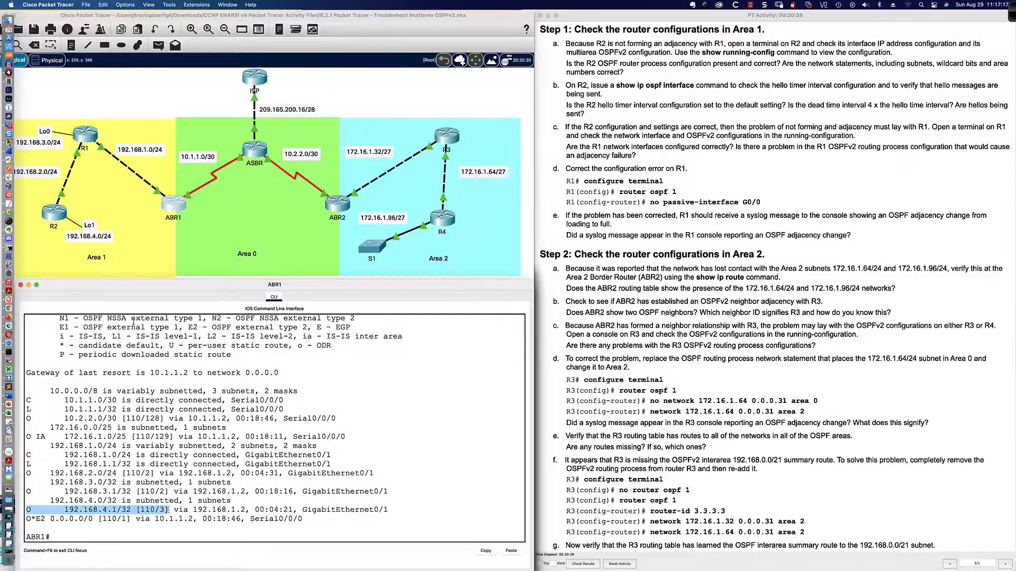
- Bring up R2's command line and display its IP routing table and brief IP interface summary
{"action": "left_click", "coordinate": [55, 213]}
{"action": "left_click", "coordinate": [238, 389]}
{"action": "type", "text": "sh ip route"}
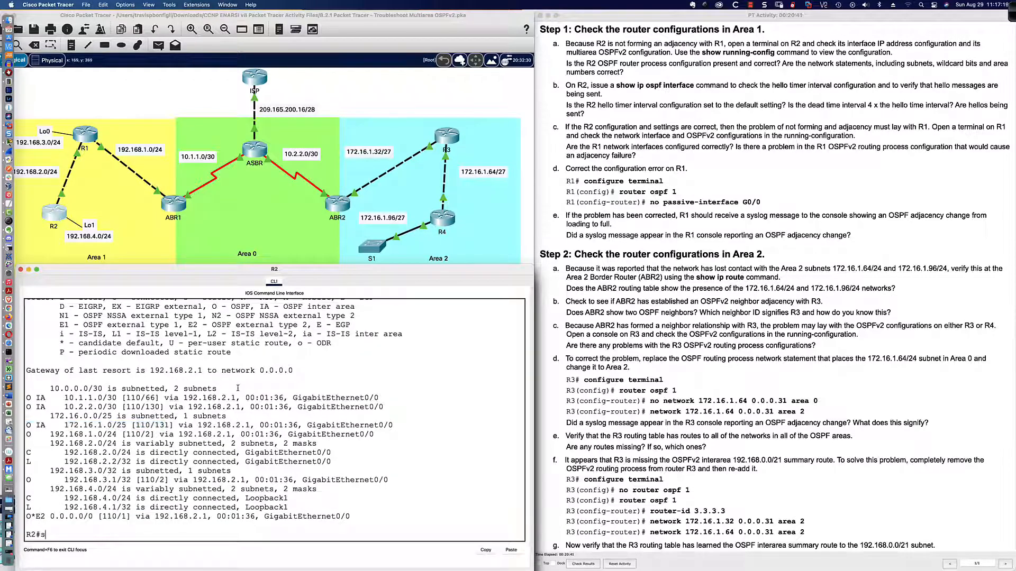
{"action": "key", "text": "Return"}
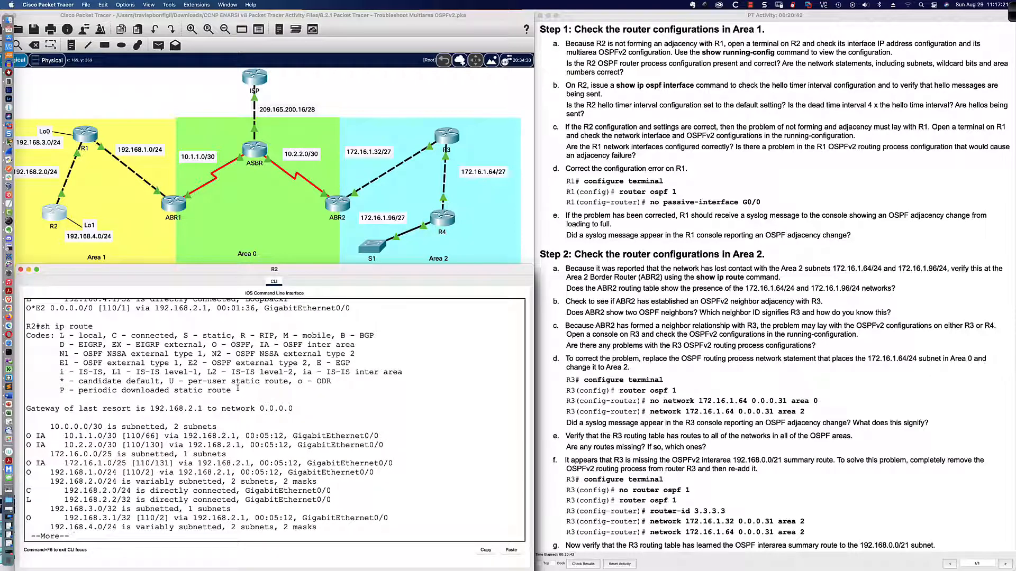
{"action": "type", "text": "qsh ip int br"}
{"action": "key", "text": "Return"}
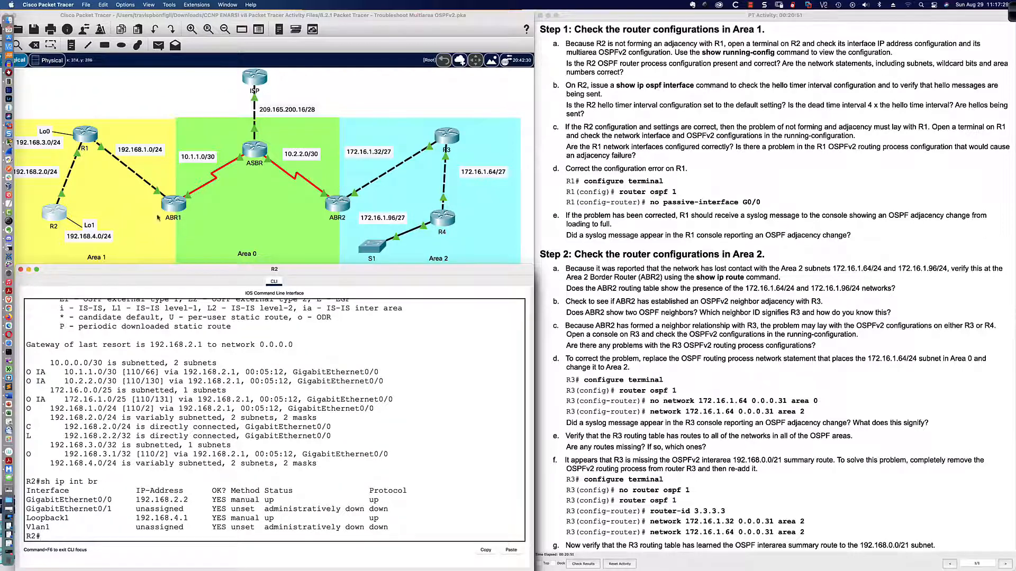
- Open ASBR's command line, enter privileged EXEC mode and display the router ospf section of its running configuration
{"action": "scroll", "coordinate": [57, 216], "scroll_direction": "right", "scroll_amount": 1}
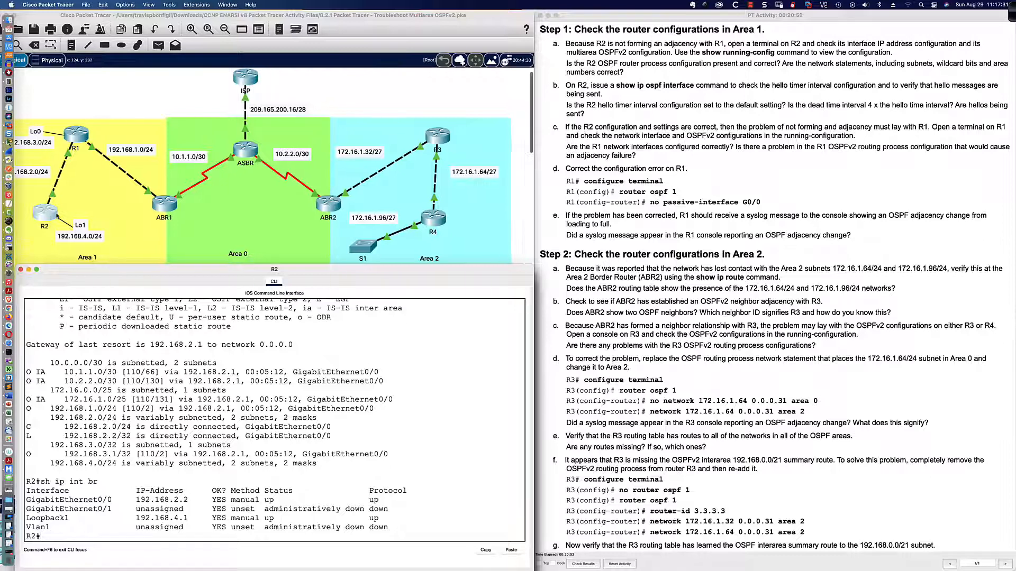
{"action": "scroll", "coordinate": [58, 216], "scroll_direction": "left", "scroll_amount": 1}
{"action": "scroll", "coordinate": [58, 216], "scroll_direction": "left", "scroll_amount": 1}
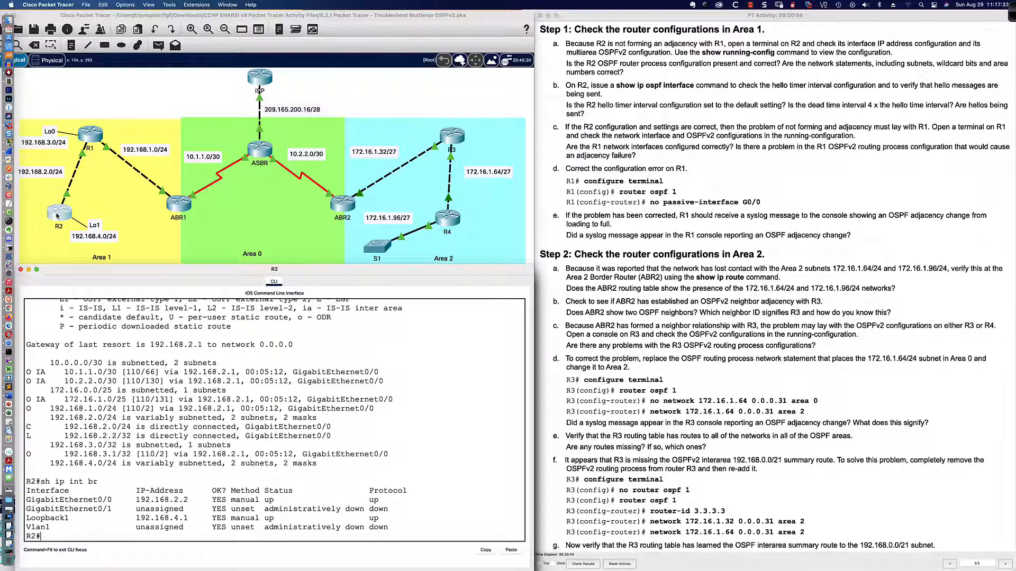
{"action": "left_click", "coordinate": [259, 150]}
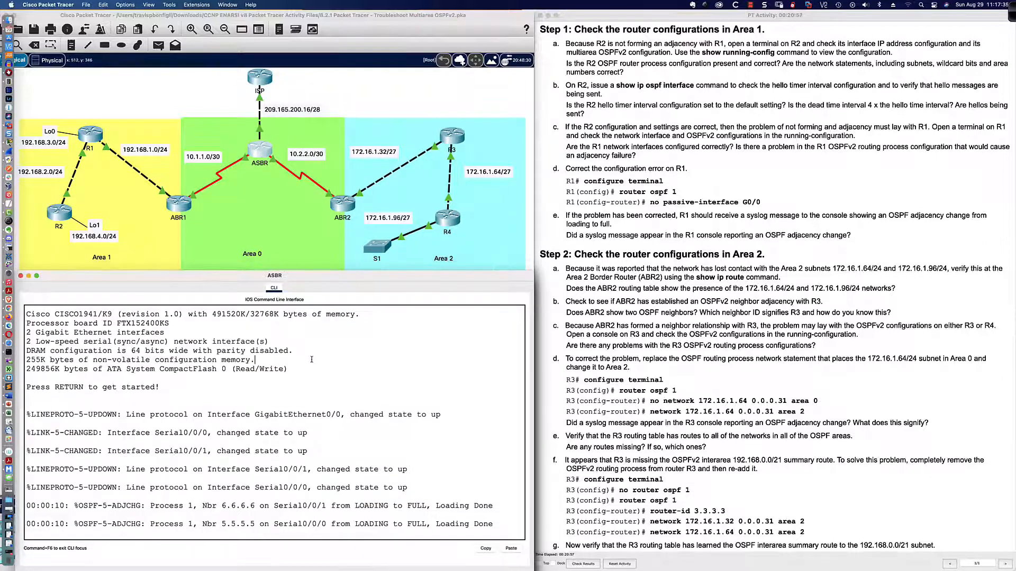
{"action": "key", "text": "Return"}
{"action": "key", "text": "Return"}
{"action": "type", "text": "en"}
{"action": "key", "text": "Return"}
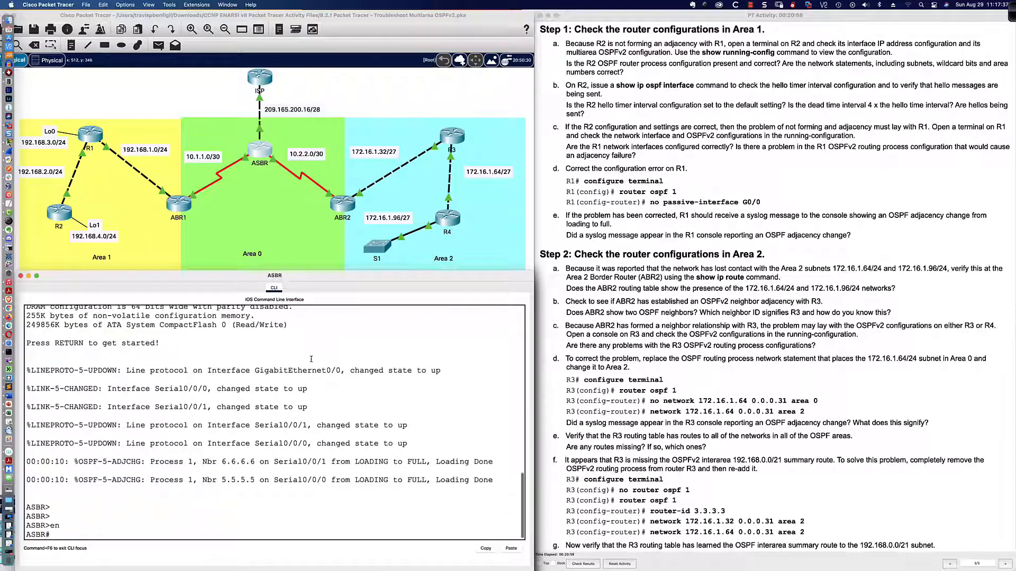
{"action": "type", "text": "sh run | sec router ospf"}
{"action": "key", "text": "Return"}
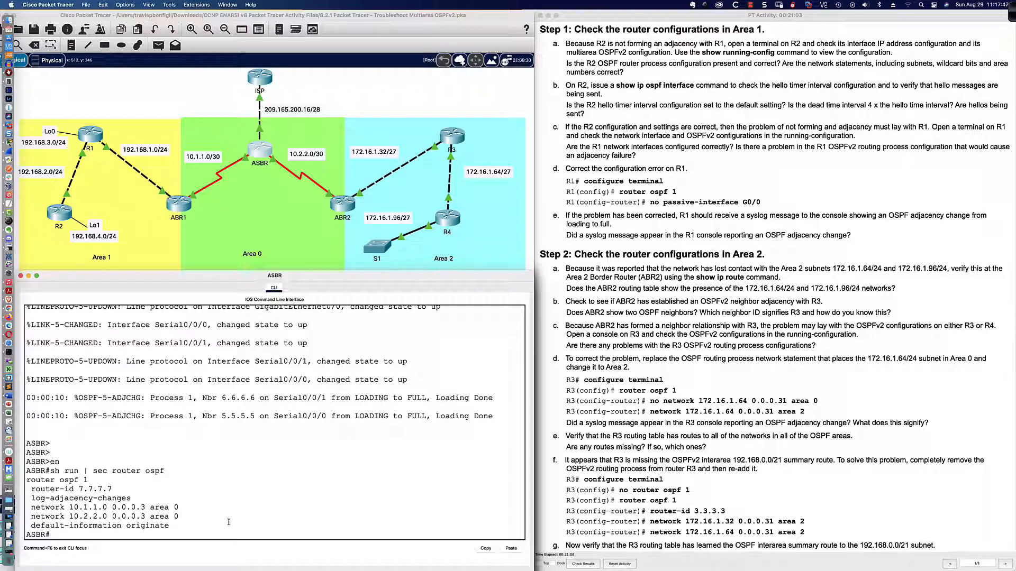
- Display ASBR's IP routing table and highlight the static default route through GigabitEthernet0/0
{"action": "type", "text": "ip route"}
{"action": "key", "text": "Return"}
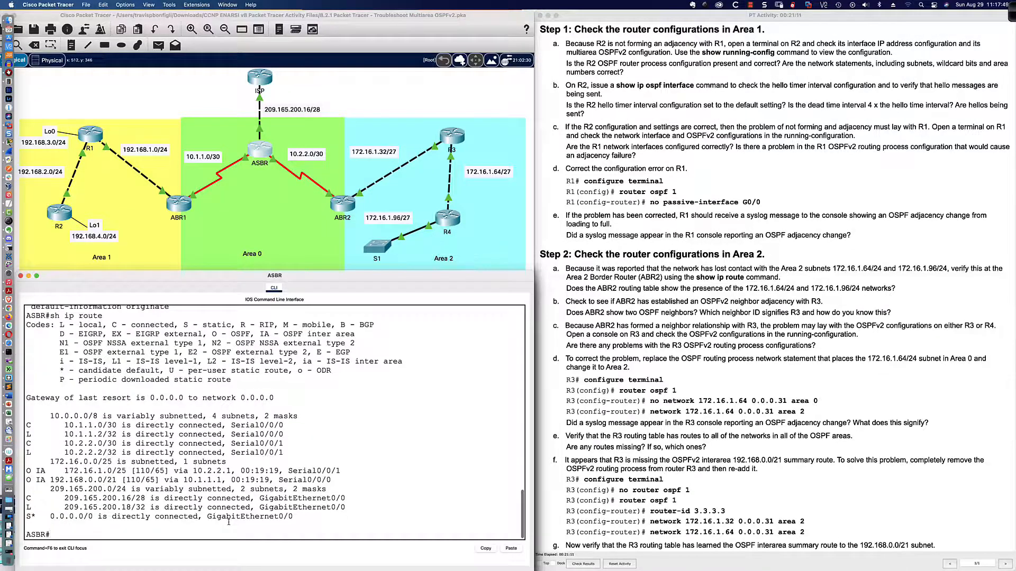
{"action": "left_click_drag", "start_coordinate": [27, 517], "coordinate": [305, 520]}
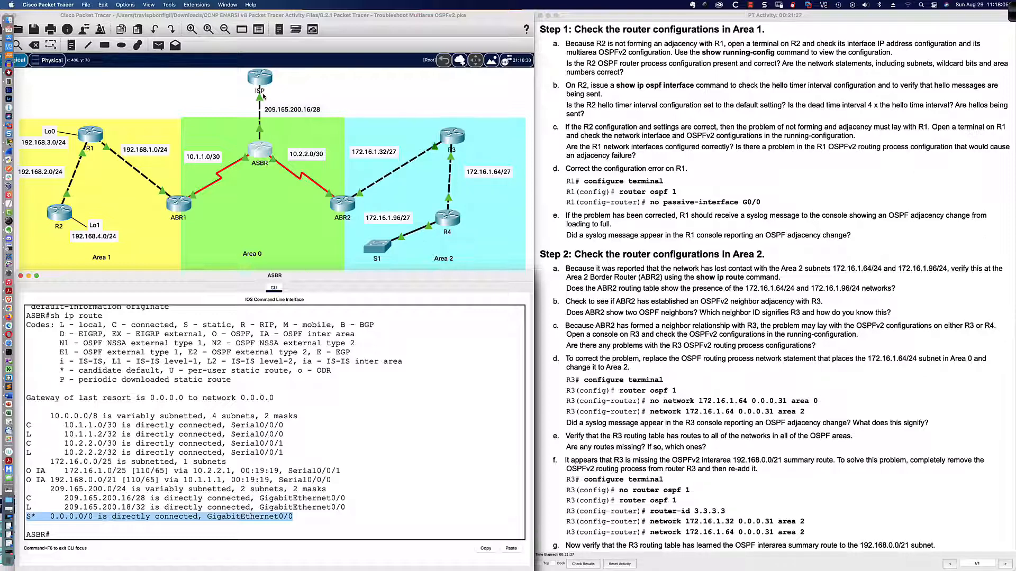
{"action": "scroll", "coordinate": [597, 125], "scroll_direction": "down", "scroll_amount": 2}
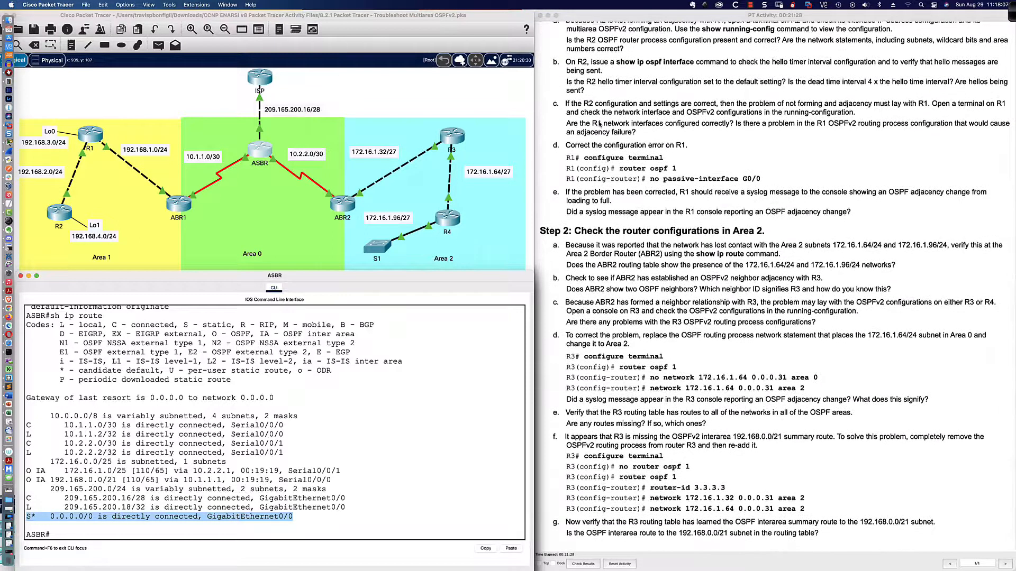
{"action": "scroll", "coordinate": [643, 206], "scroll_direction": "down", "scroll_amount": 1}
{"action": "scroll", "coordinate": [741, 206], "scroll_direction": "up", "scroll_amount": 1}
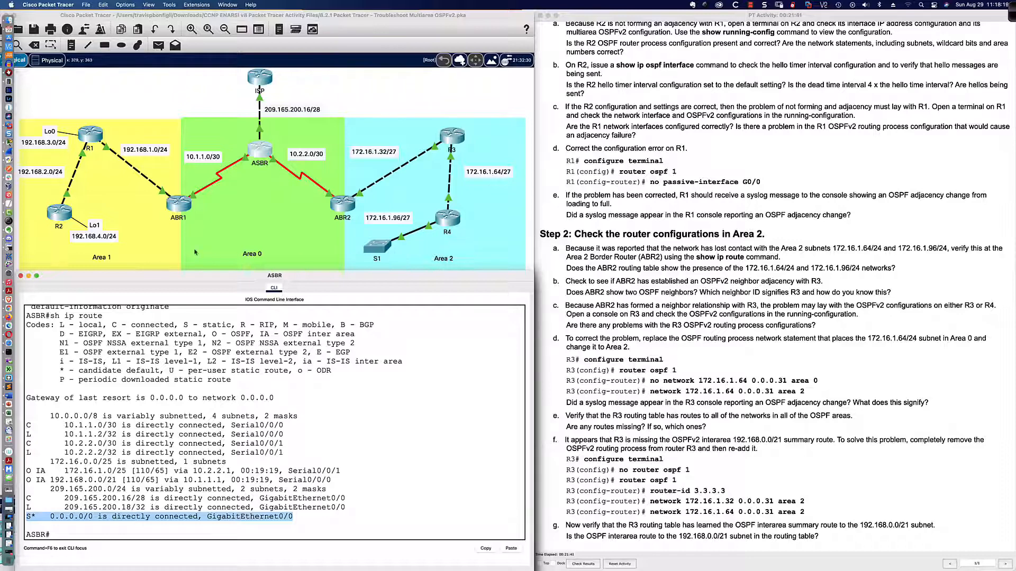
- Ping the ISP router at 209.165.200.17 twice from R2, taking the address from the activity's addressing table
{"action": "left_click", "coordinate": [59, 213]}
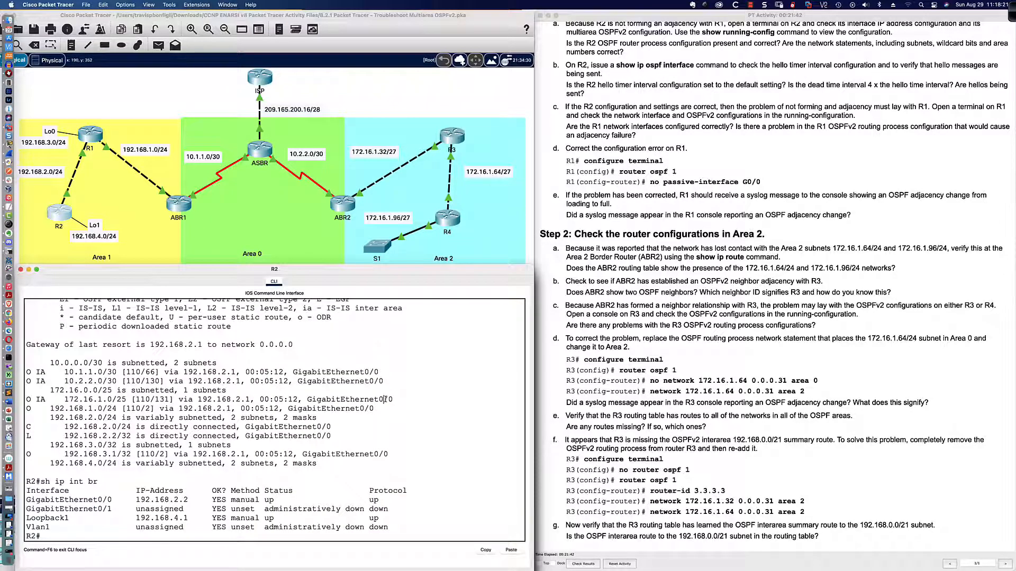
{"action": "type", "text": "ping 209.165.200."}
{"action": "scroll", "coordinate": [777, 280], "scroll_direction": "up", "scroll_amount": 15}
{"action": "scroll", "coordinate": [778, 281], "scroll_direction": "down", "scroll_amount": 5}
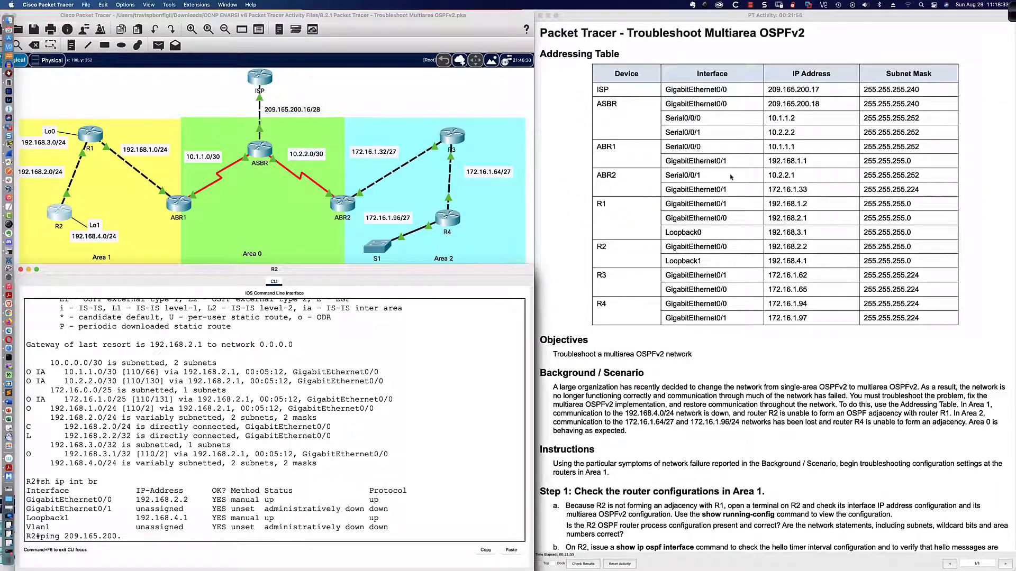
{"action": "scroll", "coordinate": [714, 231], "scroll_direction": "down", "scroll_amount": 10}
{"action": "scroll", "coordinate": [714, 231], "scroll_direction": "down", "scroll_amount": 15}
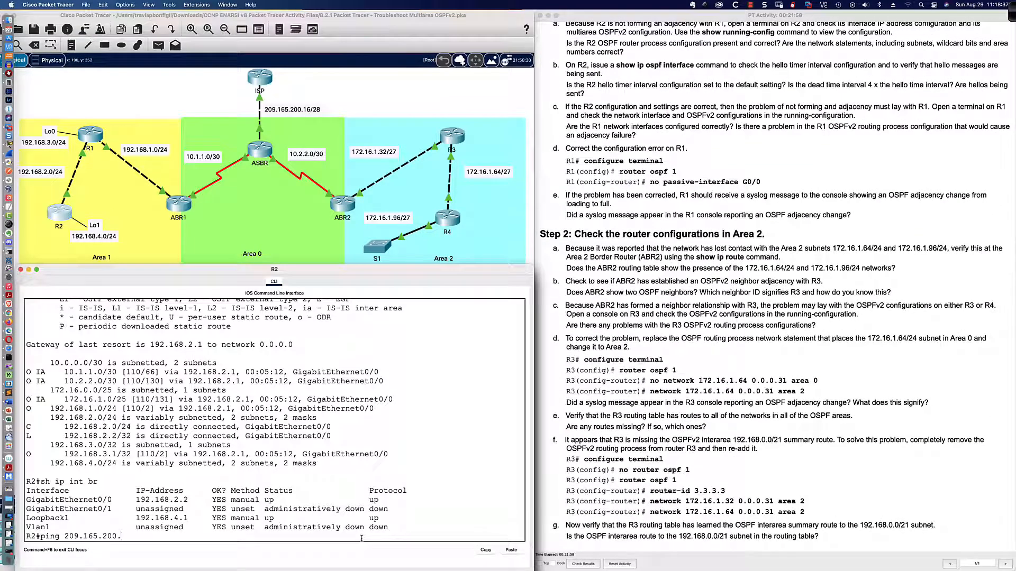
{"action": "type", "text": "17"}
{"action": "key", "text": "Return"}
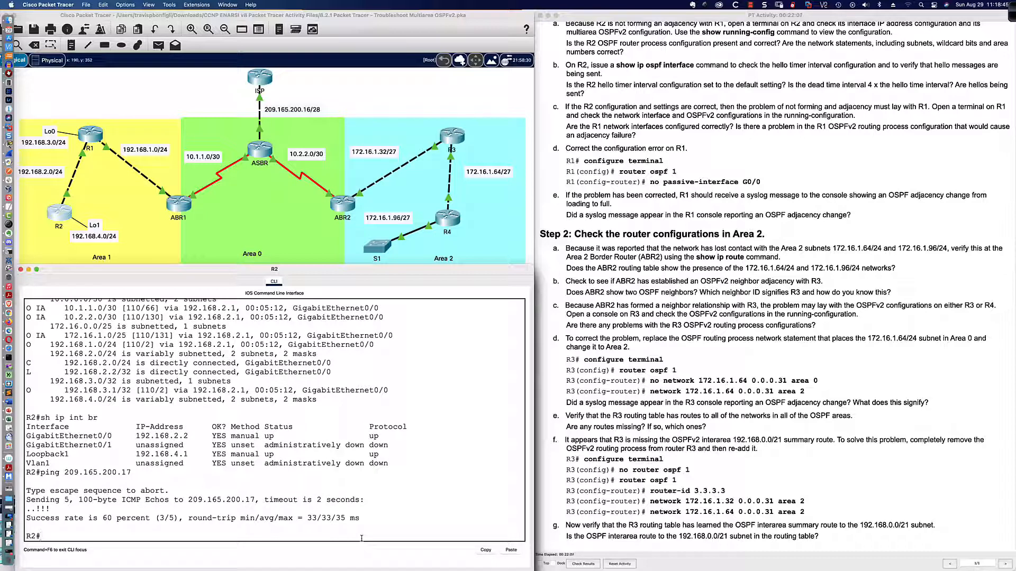
{"action": "key", "text": "Up"}
{"action": "key", "text": "Return"}
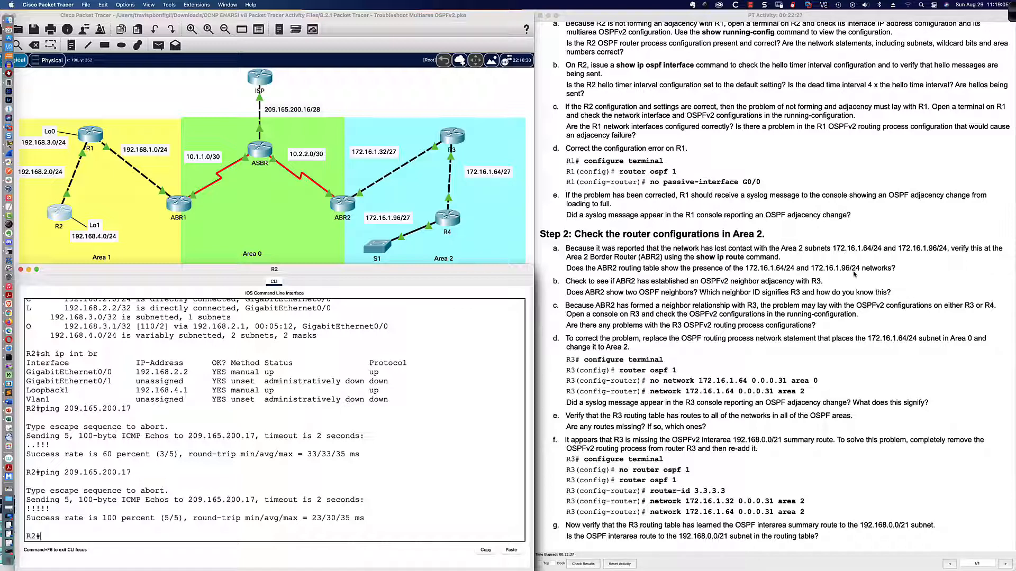
- Open ABR2's command line, enter privileged EXEC mode and display its IP routing table, checking the 172.16.1.32/27 entry
{"action": "left_click", "coordinate": [338, 205]}
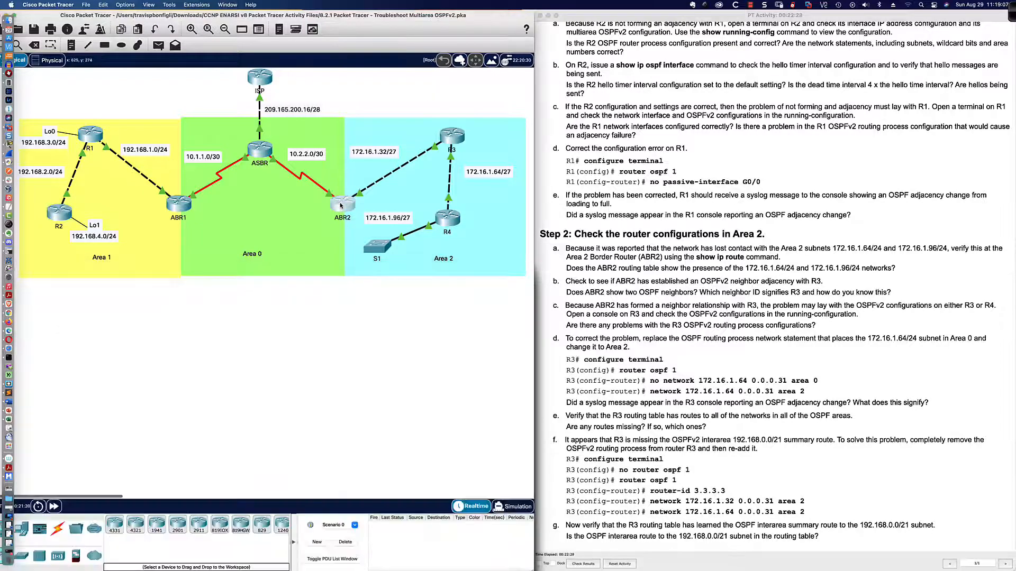
{"action": "key", "text": "Return"}
{"action": "key", "text": "Return"}
{"action": "key", "text": "Return"}
{"action": "key", "text": "Return"}
{"action": "key", "text": "Return"}
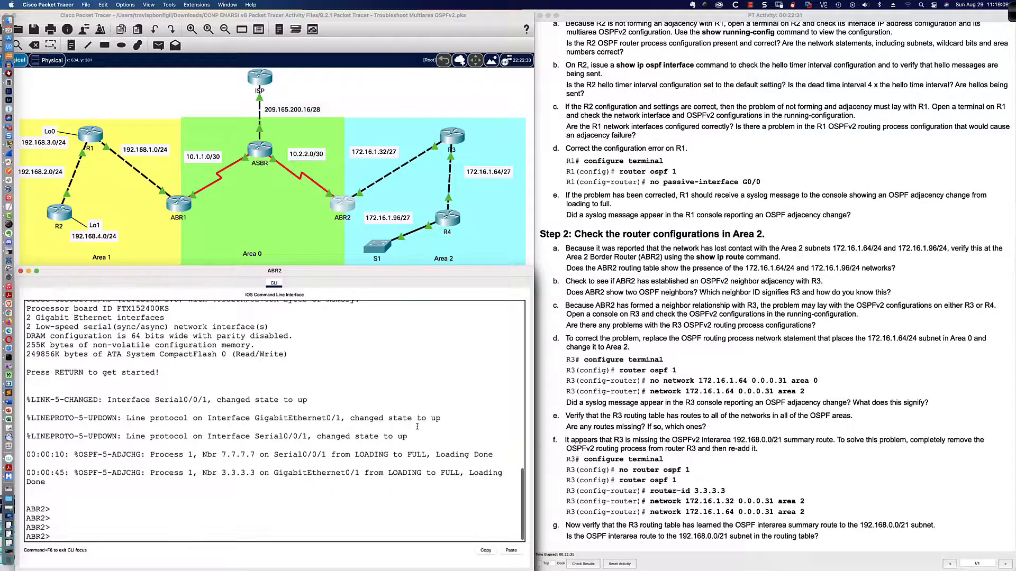
{"action": "type", "text": "en"}
{"action": "key", "text": "Return"}
{"action": "type", "text": "sh ip route"}
{"action": "key", "text": "Return"}
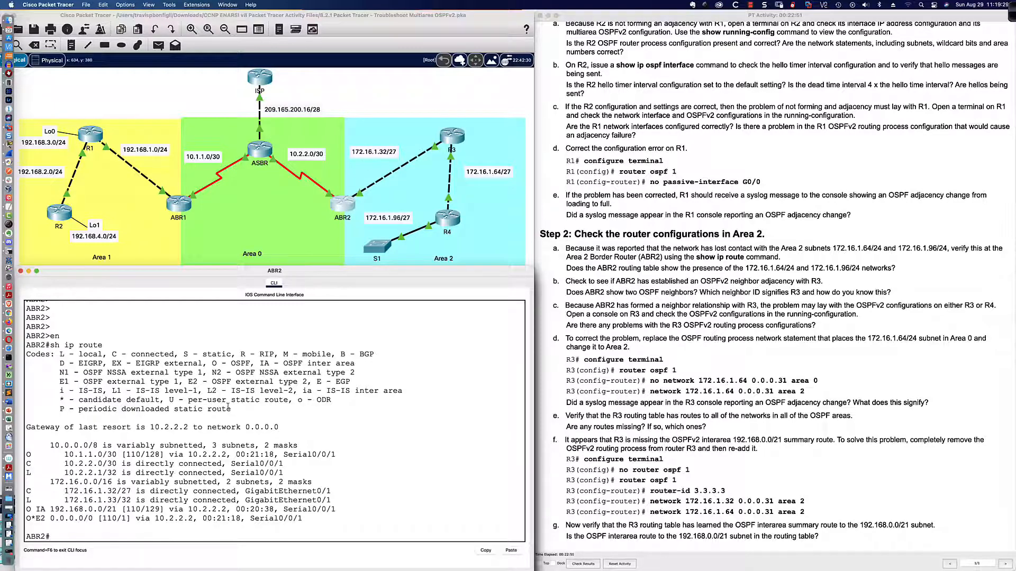
{"action": "left_click_drag", "start_coordinate": [27, 492], "coordinate": [32, 492]}
- List ABR2's OSPF neighbors and highlight the entry for neighbor ID 3.3.3.3 with its state
{"action": "left_click", "coordinate": [434, 401]}
{"action": "key", "text": "Return"}
{"action": "key", "text": "Return"}
{"action": "key", "text": "Return"}
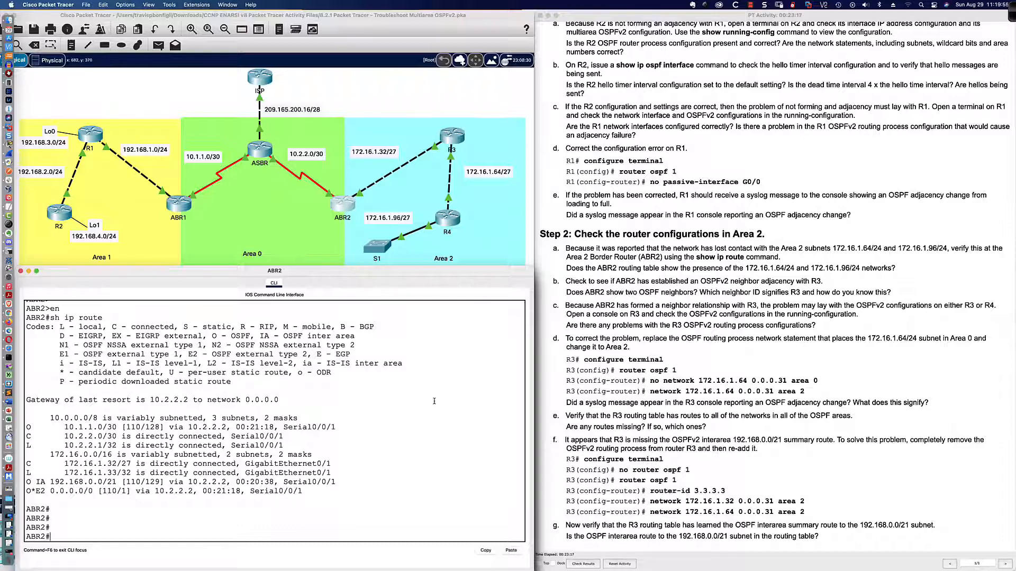
{"action": "type", "text": "sh"}
{"action": "type", "text": "ip ospf neigh"}
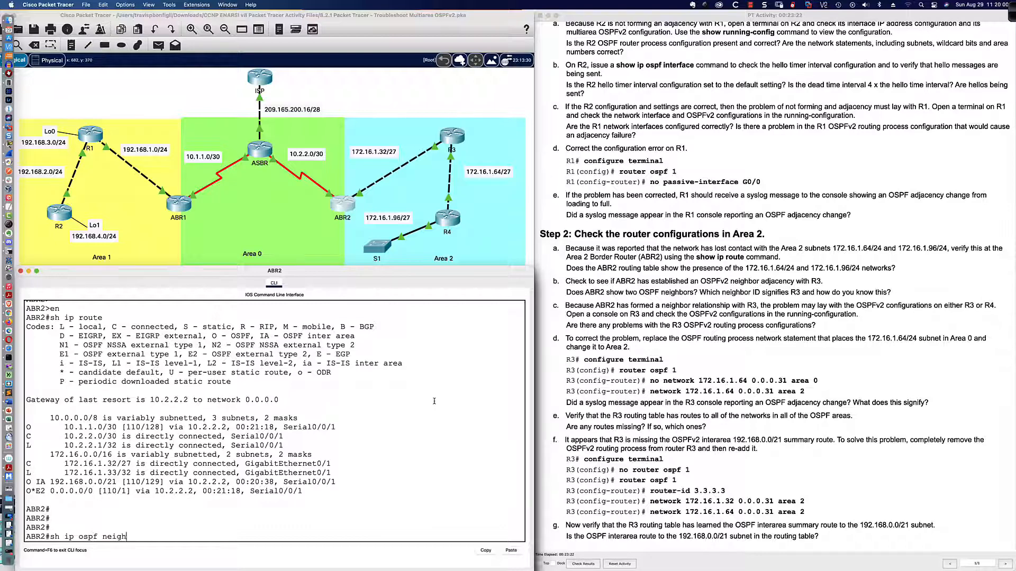
{"action": "key", "text": "Return"}
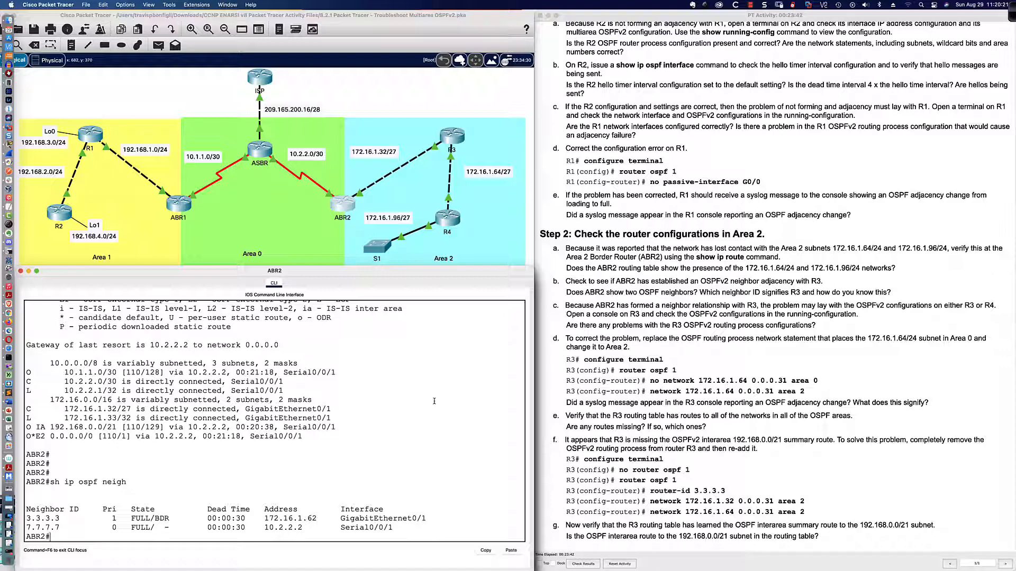
{"action": "left_click_drag", "start_coordinate": [26, 518], "coordinate": [169, 518]}
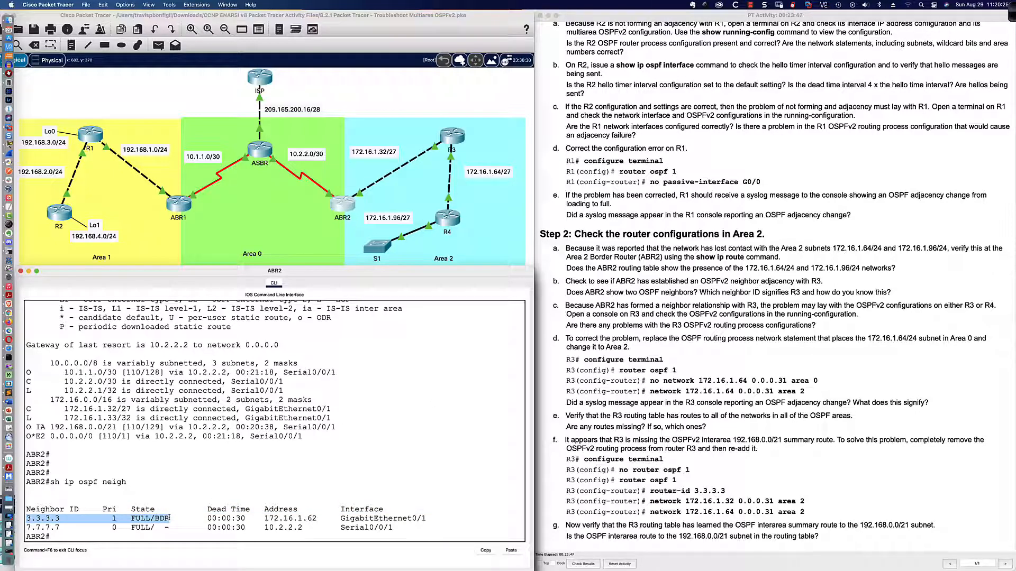
{"action": "left_click", "coordinate": [347, 461]}
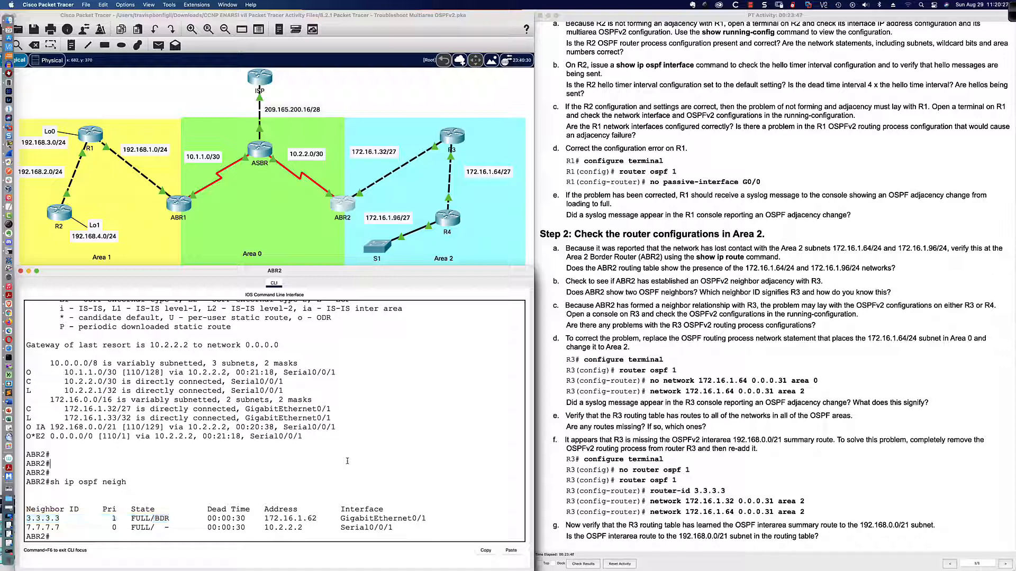
- Display ABR2's OSPF interface details and highlight the network types of GigabitEthernet0/1 and Serial0/0/1
{"action": "type", "text": "sh ip ospf inter"}
{"action": "key", "text": "Return"}
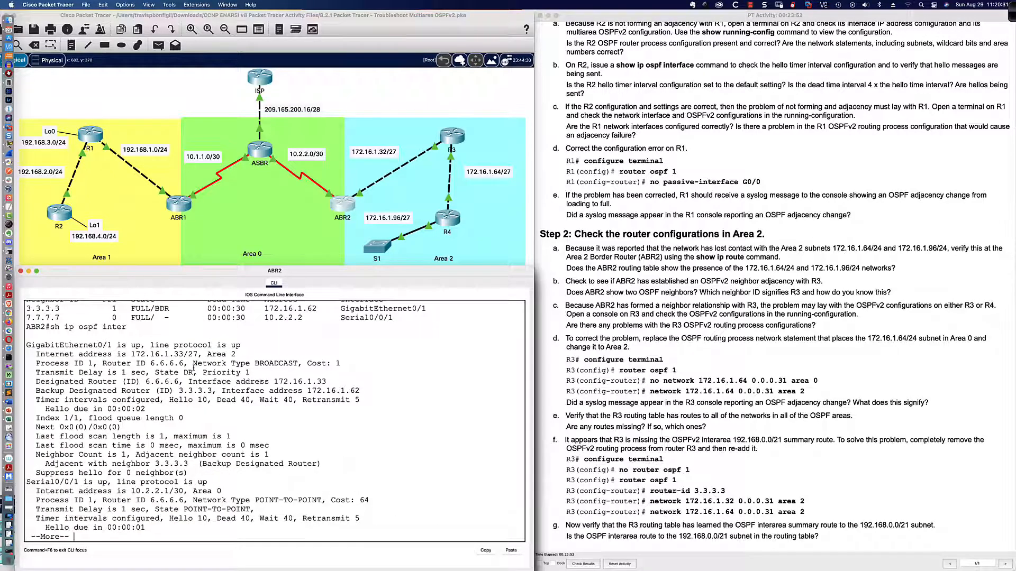
{"action": "left_click_drag", "start_coordinate": [190, 364], "coordinate": [300, 363]}
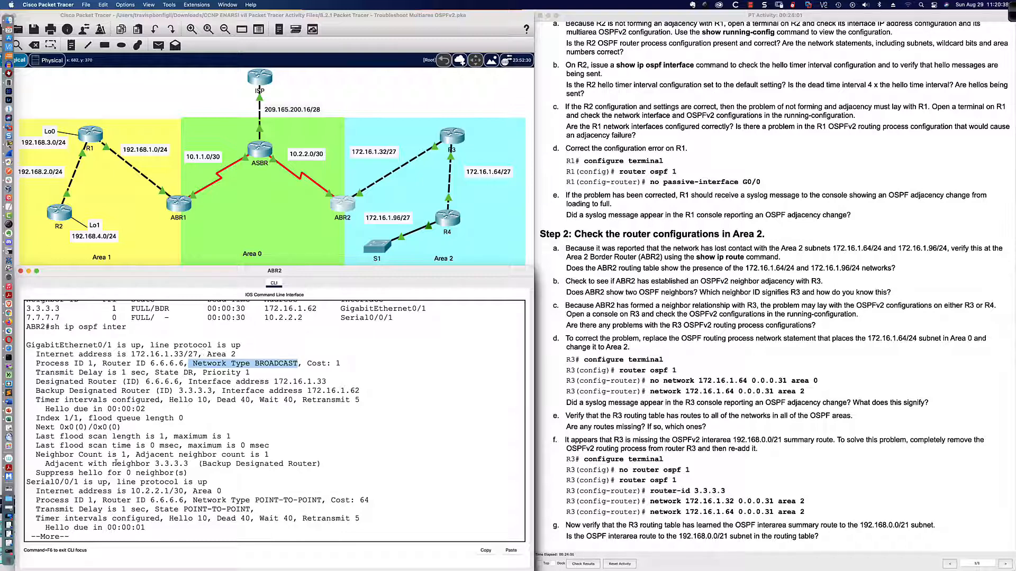
{"action": "key", "text": "space"}
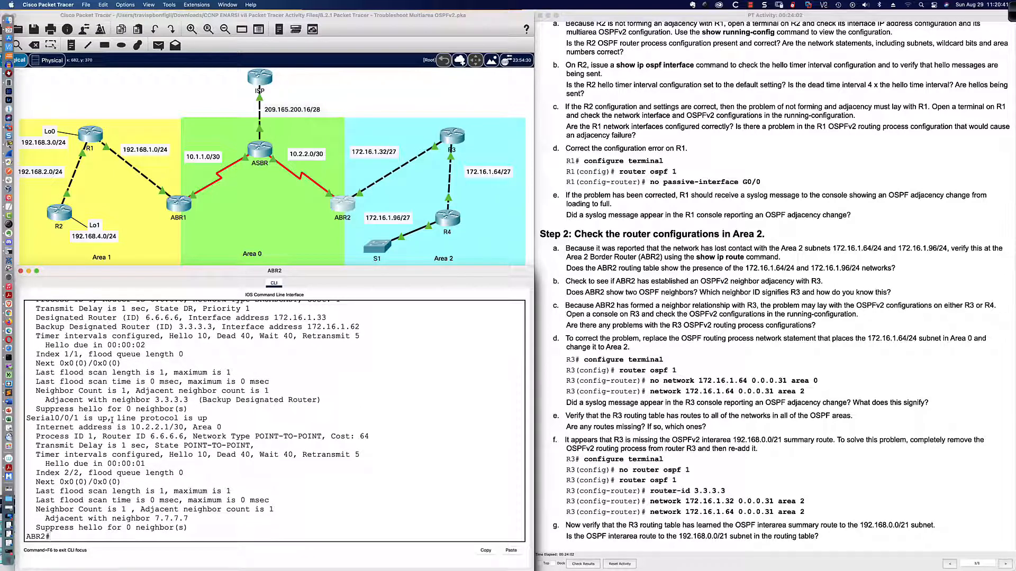
{"action": "left_click_drag", "start_coordinate": [194, 437], "coordinate": [372, 434]}
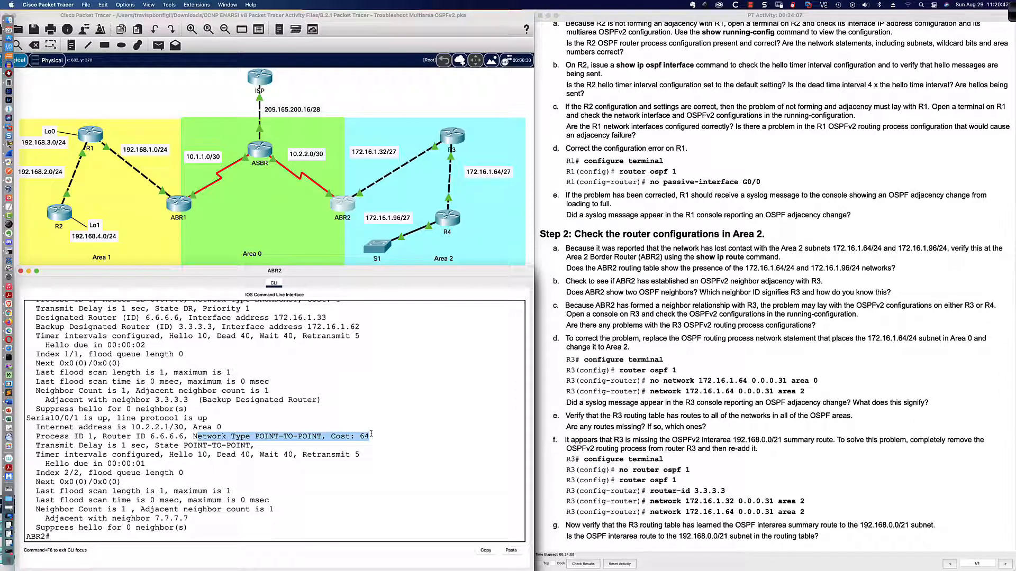
{"action": "left_click", "coordinate": [371, 438]}
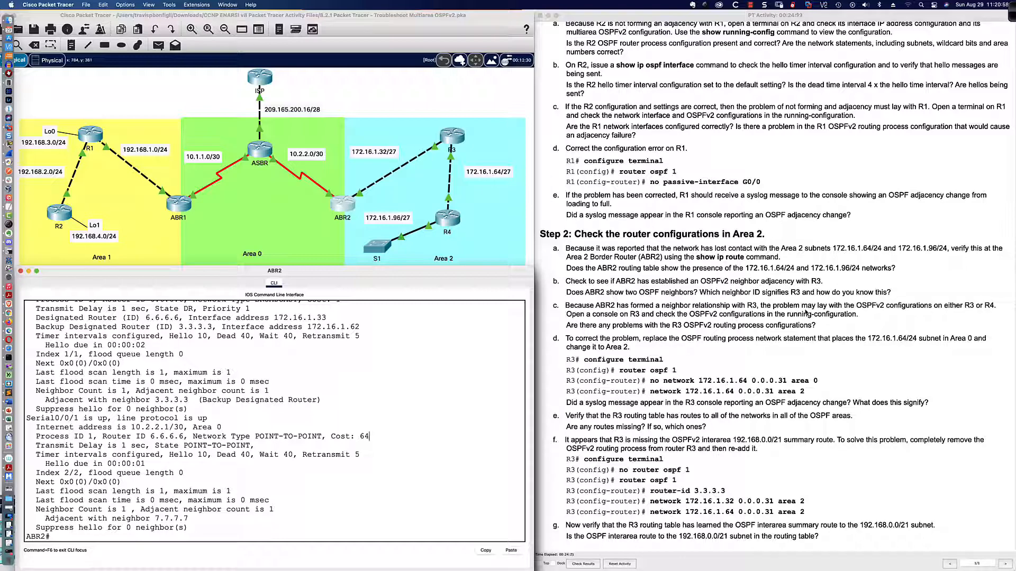
- Review the activity's Step 2 instructions and open R3's command line to bring up its prompt
{"action": "scroll", "coordinate": [719, 265], "scroll_direction": "up", "scroll_amount": 2}
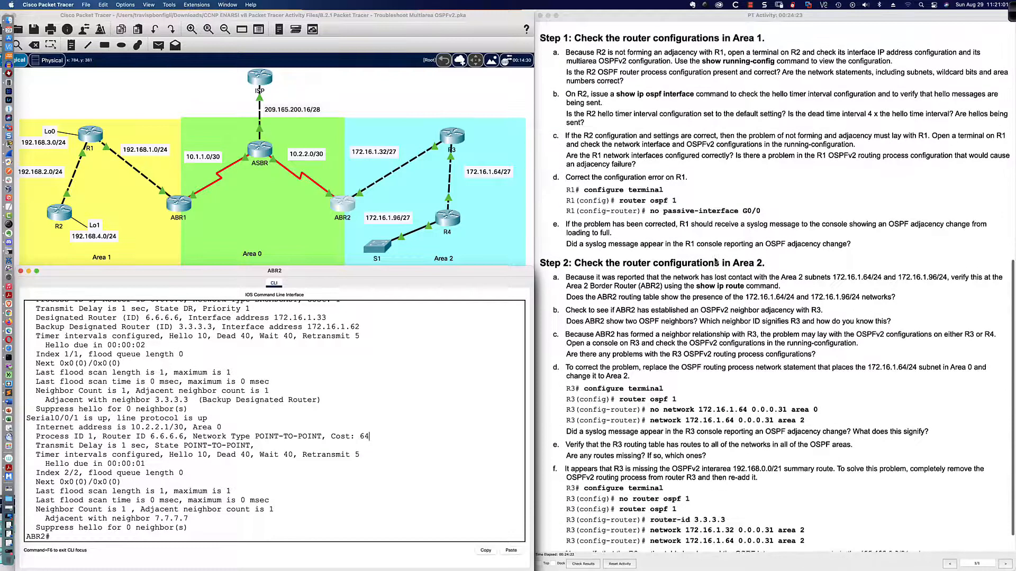
{"action": "scroll", "coordinate": [715, 261], "scroll_direction": "down", "scroll_amount": 2}
{"action": "left_click", "coordinate": [452, 137]}
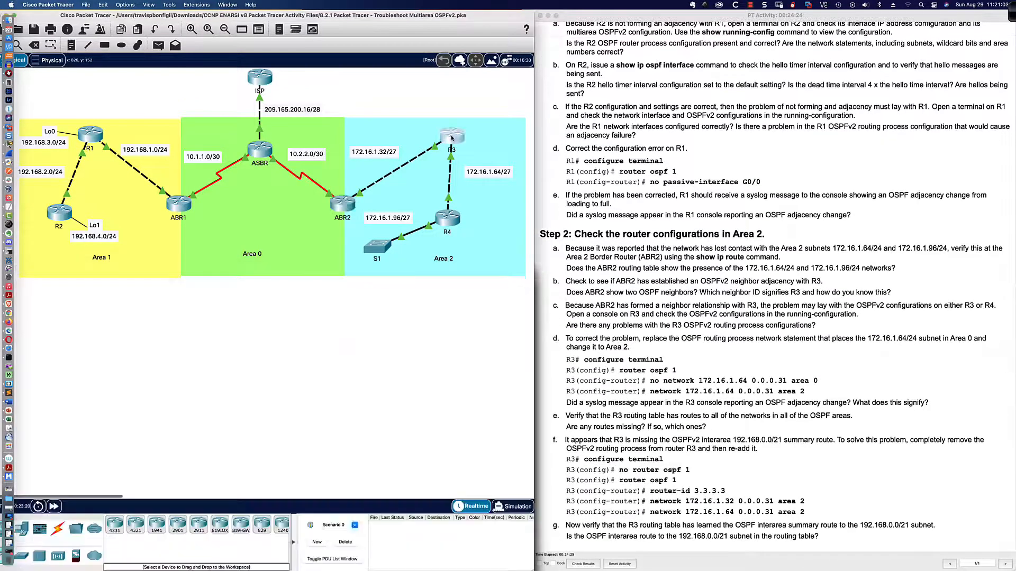
{"action": "left_click_drag", "start_coordinate": [386, 269], "coordinate": [386, 266]}
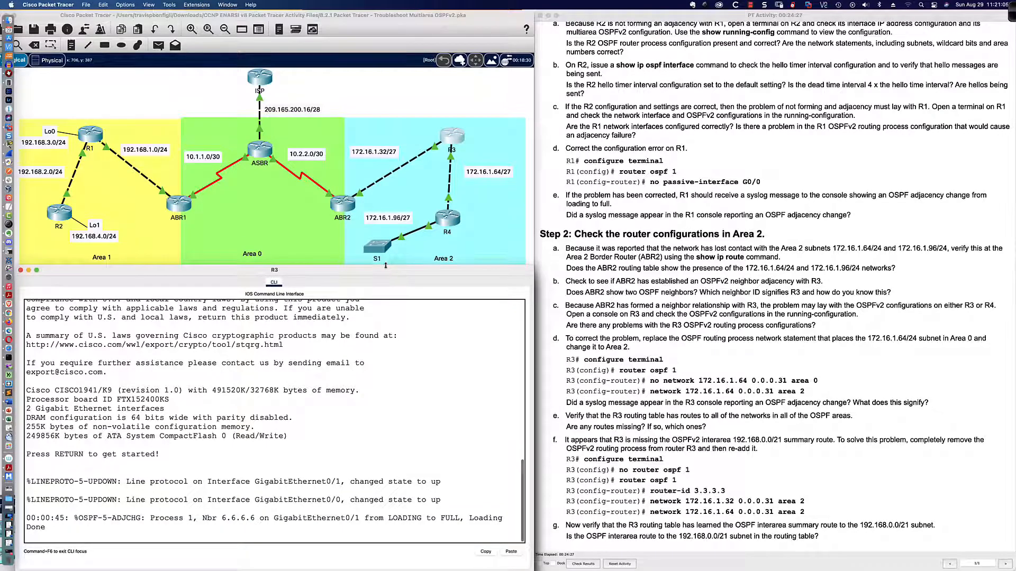
{"action": "left_click", "coordinate": [423, 386]}
{"action": "key", "text": "Return"}
{"action": "key", "text": "Return"}
{"action": "key", "text": "Return"}
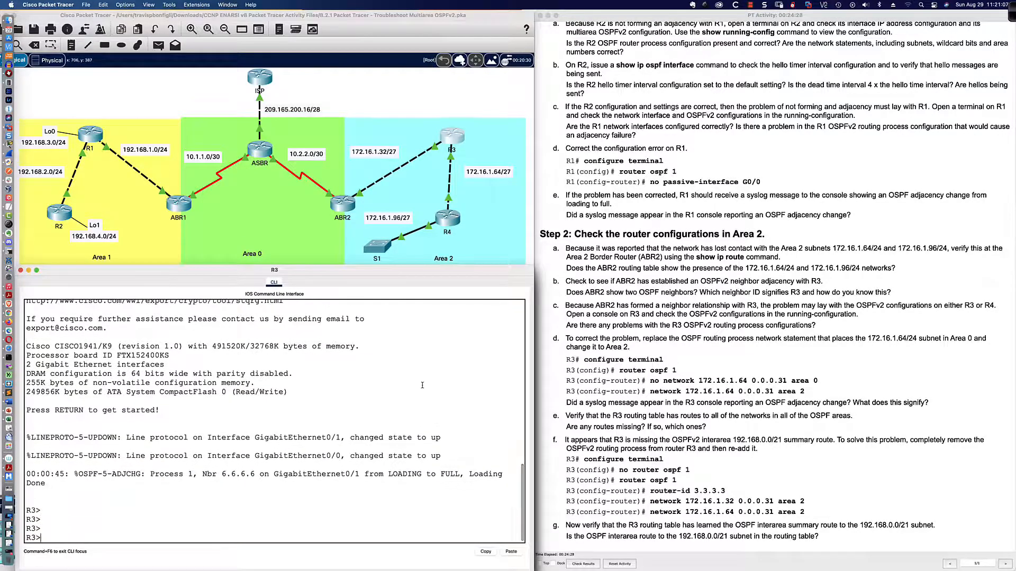
- Enter privileged EXEC mode on R3 and list its OSPF neighbors
{"action": "type", "text": "en"}
{"action": "key", "text": "Return"}
{"action": "type", "text": "sh ip ospf"}
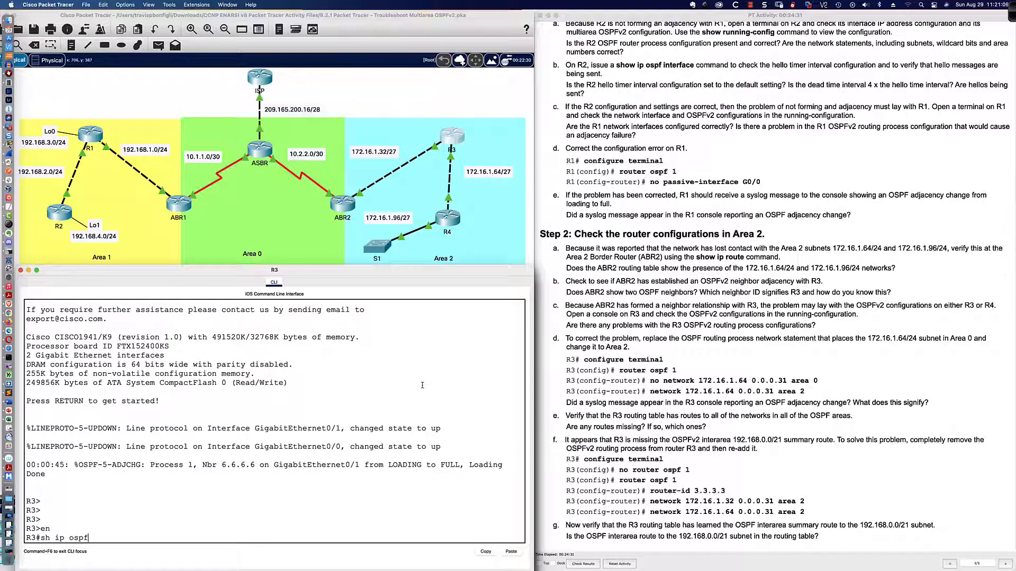
{"action": "type", "text": " neigh"}
{"action": "key", "text": "Return"}
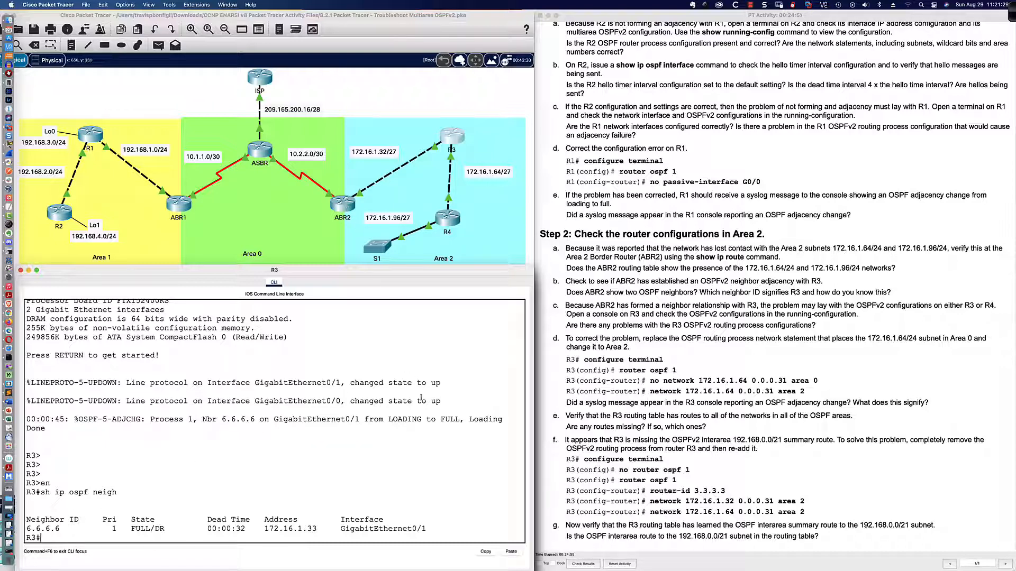
- Display R3's IP interface summary with show ip interface brief and highlight the IP address of GigabitEthernet0/1
{"action": "type", "text": "sh ip int bri"}
{"action": "key", "text": "Return"}
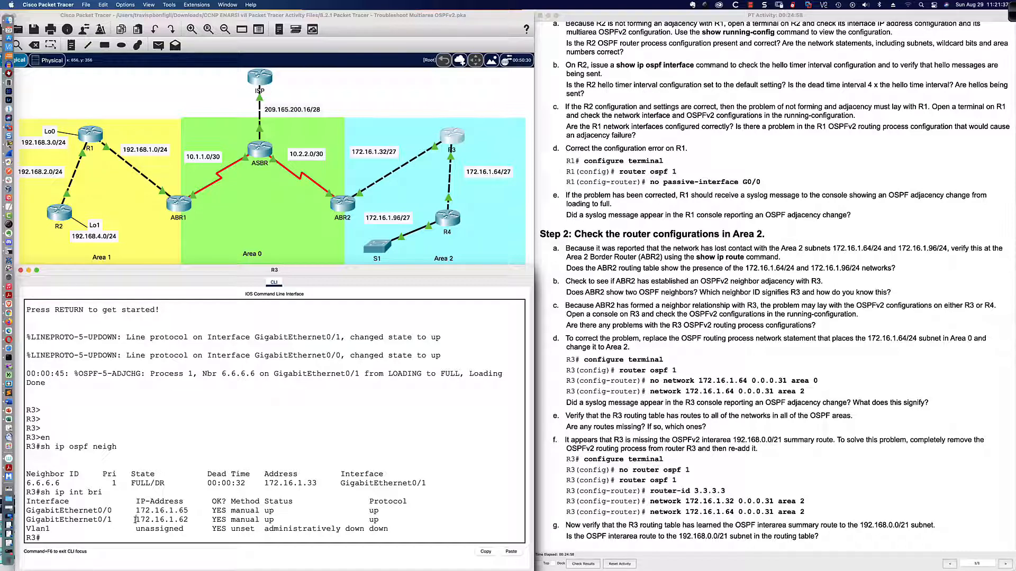
{"action": "left_click_drag", "start_coordinate": [135, 520], "coordinate": [190, 520]}
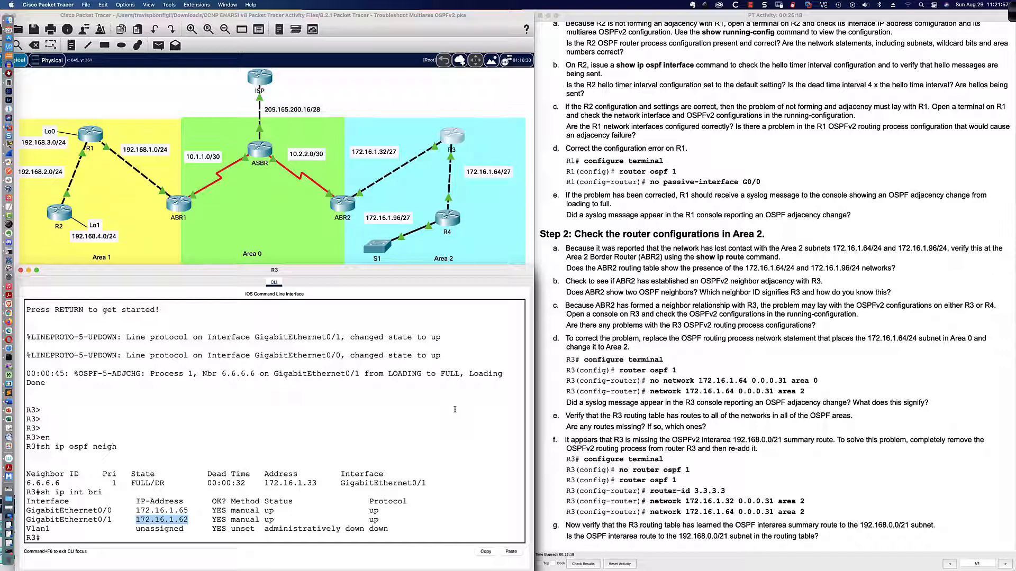
{"action": "key", "text": "Return"}
{"action": "key", "text": "Return"}
{"action": "key", "text": "Return"}
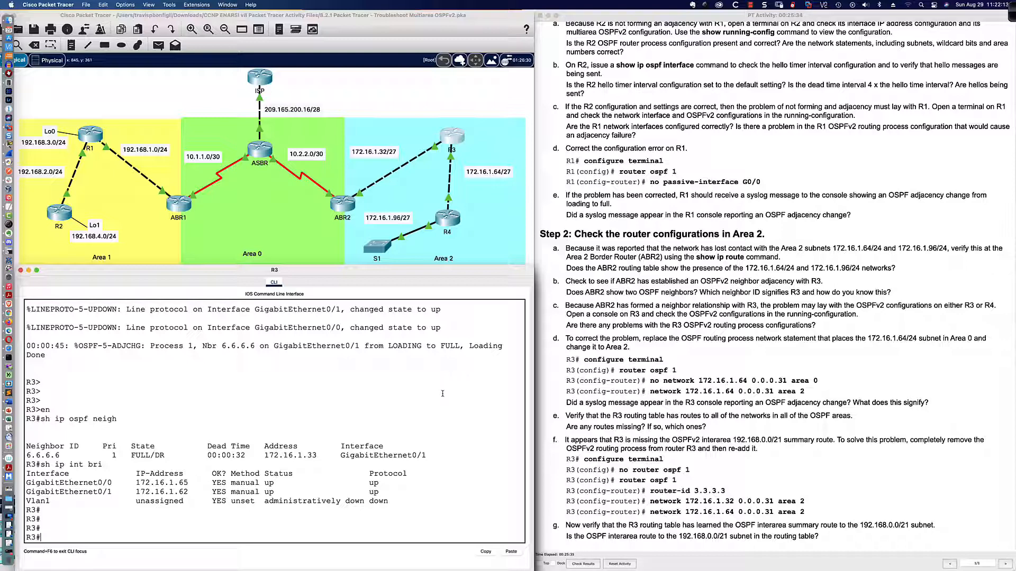
- Display the router ospf section of R3's running configuration and highlight the network 172.16.1.32 statement for area 2
{"action": "type", "text": "sh run | sec router ospf"}
{"action": "key", "text": "Return"}
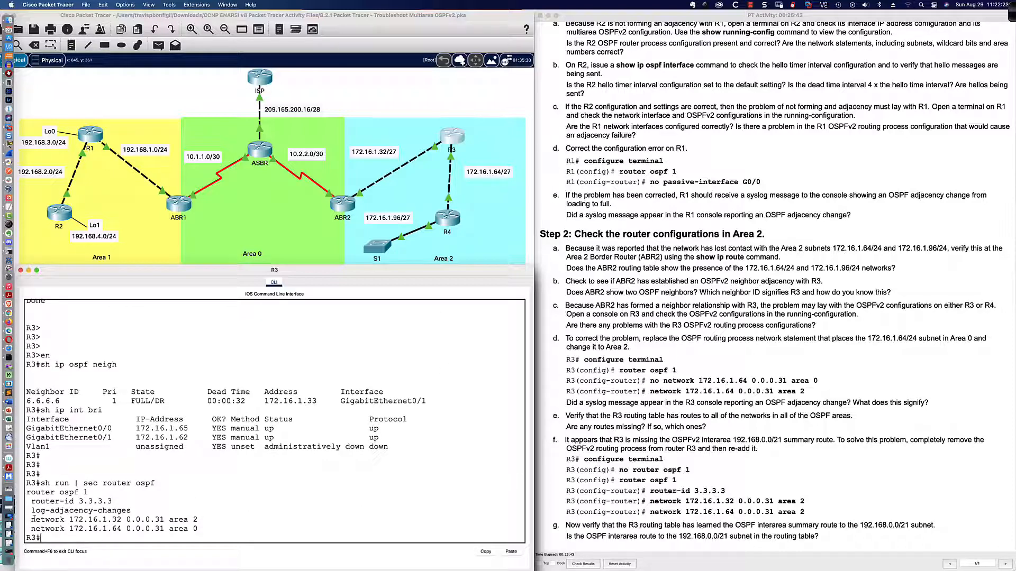
{"action": "left_click_drag", "start_coordinate": [32, 521], "coordinate": [199, 522]}
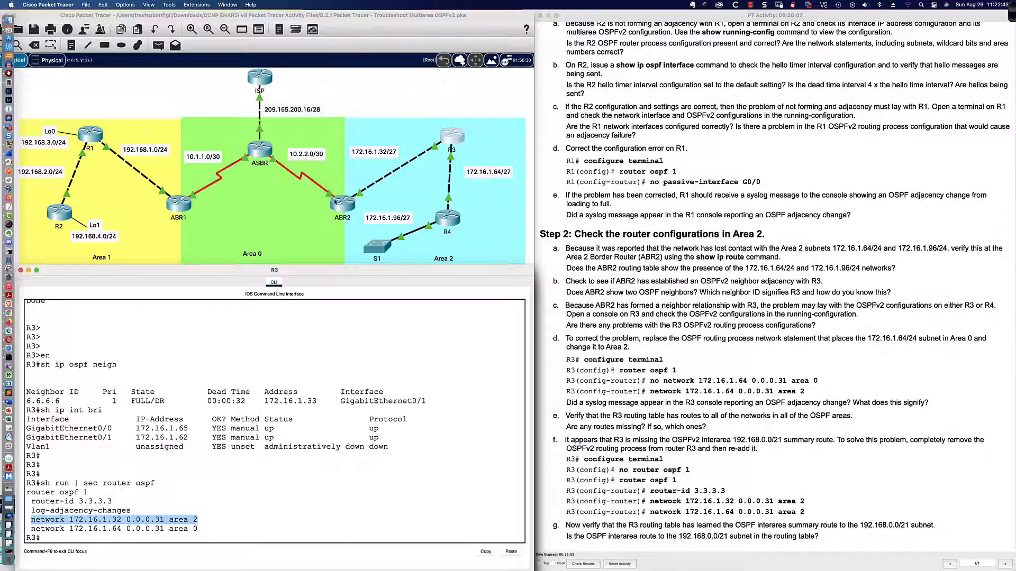
- Switch to ABR2's command line and filter its running configuration for a router eigrp section
{"action": "left_click", "coordinate": [339, 204]}
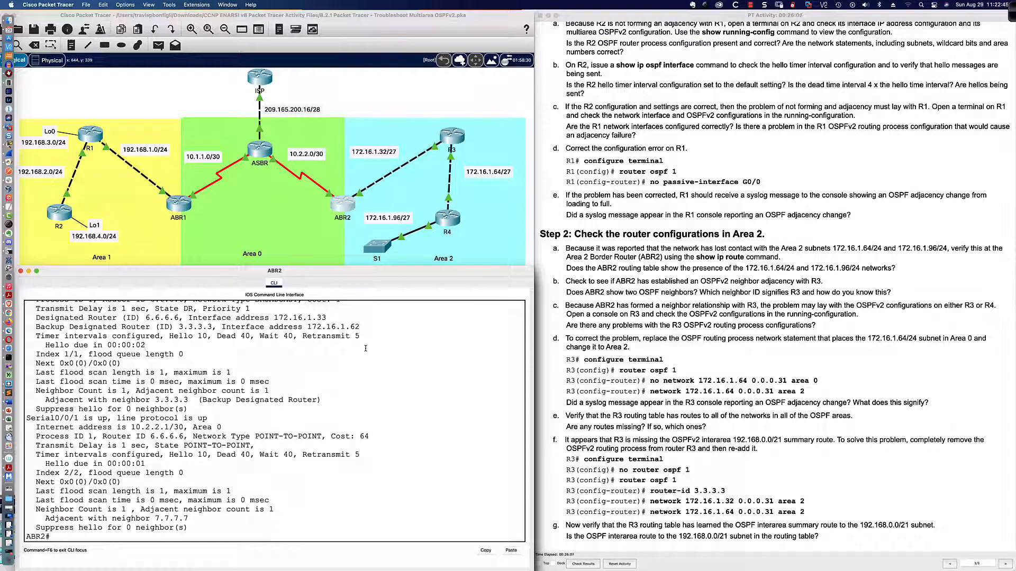
{"action": "type", "text": "sh run | sec r"}
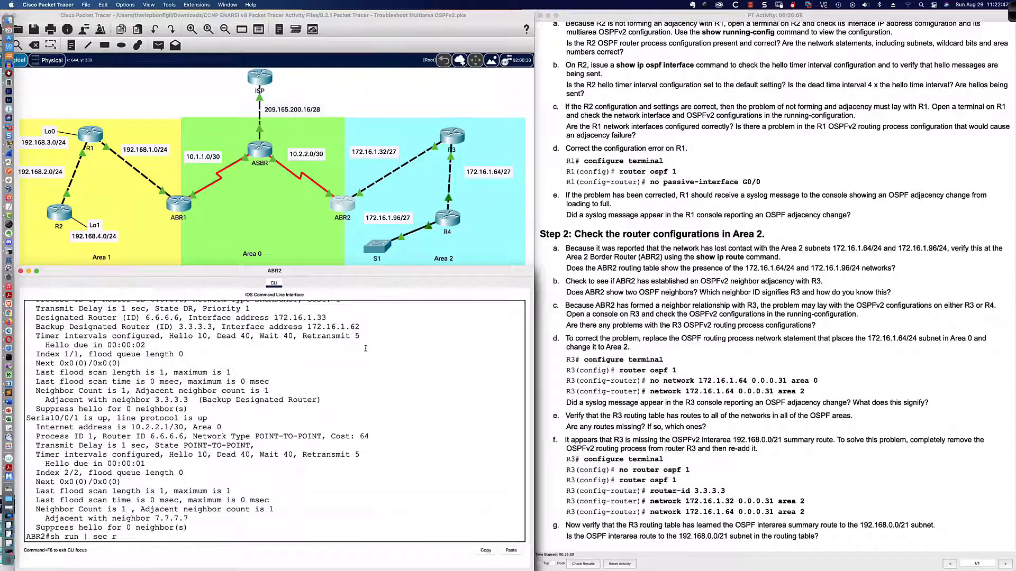
{"action": "type", "text": "outer eigrp"}
{"action": "key", "text": "Return"}
- Rework the filter to display the router ospf section of ABR2's running configuration and highlight its router ID statement
{"action": "key", "text": "Up"}
{"action": "key", "text": "BackSpace"}
{"action": "key", "text": "BackSpace"}
{"action": "key", "text": "BackSpace"}
{"action": "key", "text": "BackSpace"}
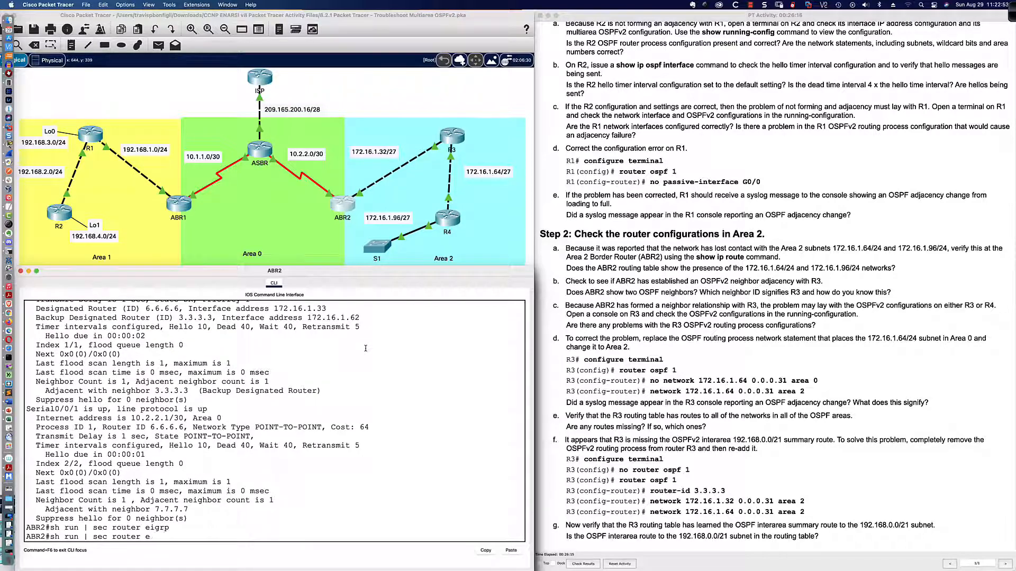
{"action": "key", "text": "BackSpace"}
{"action": "type", "text": "ospf"}
{"action": "key", "text": "Return"}
{"action": "key", "text": "Return"}
{"action": "key", "text": "Return"}
{"action": "key", "text": "Return"}
{"action": "key", "text": "Return"}
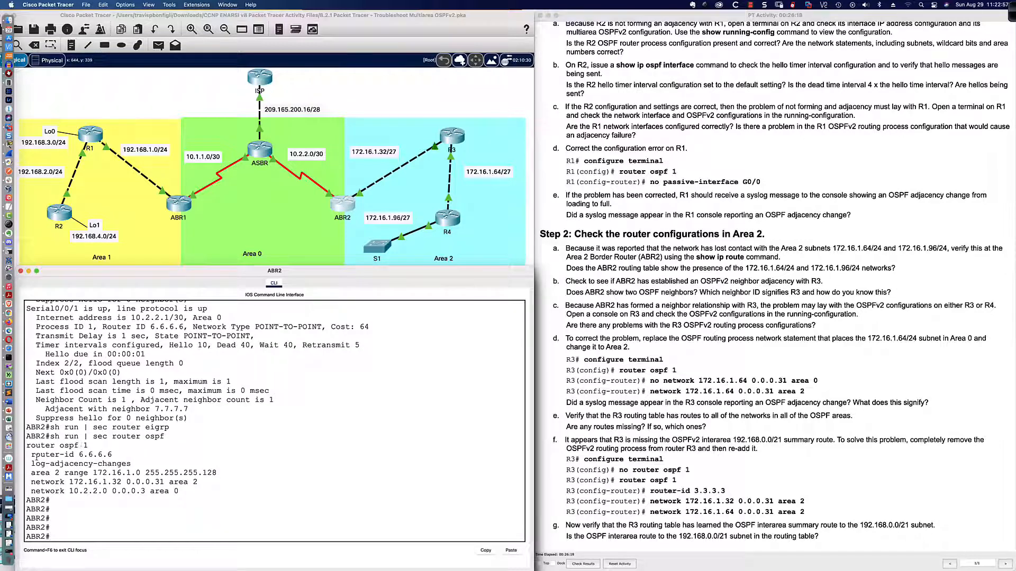
{"action": "left_click_drag", "start_coordinate": [30, 455], "coordinate": [120, 454]}
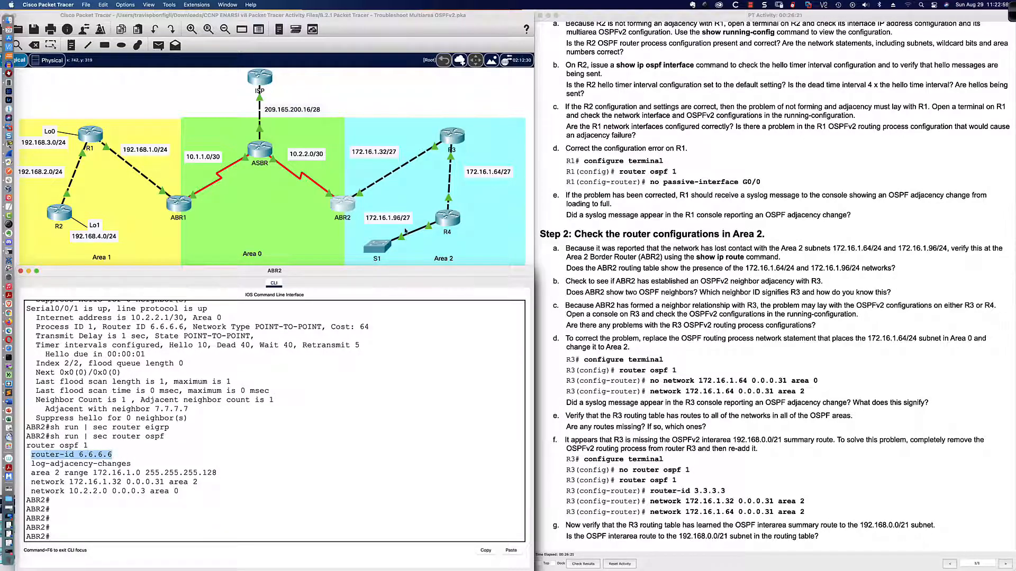
- Return to R3, highlight the OSPF neighbor entry for ID 6.6.6.6 and enable debugging of OSPF events
{"action": "left_click", "coordinate": [449, 140]}
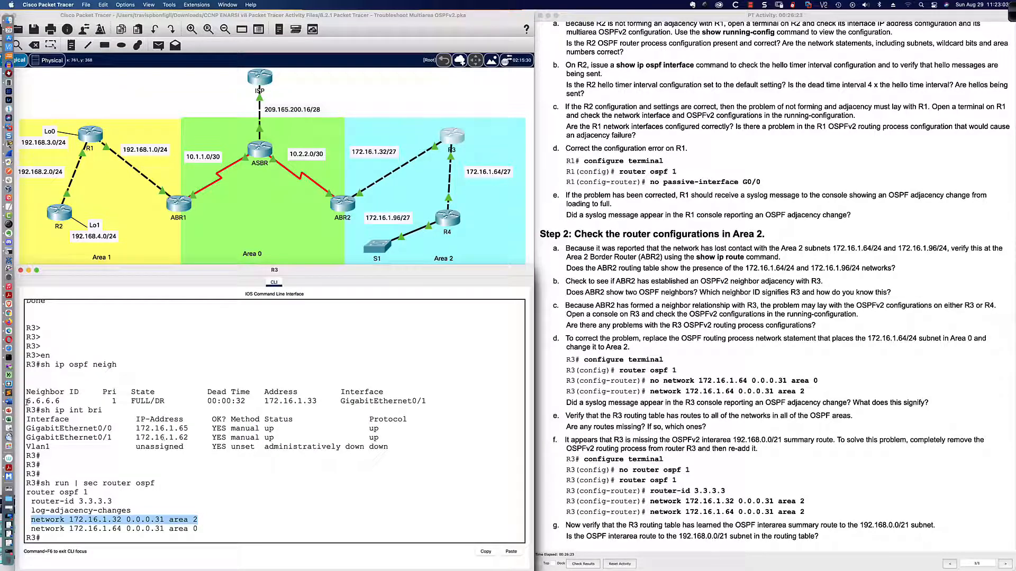
{"action": "left_click_drag", "start_coordinate": [26, 402], "coordinate": [432, 402]}
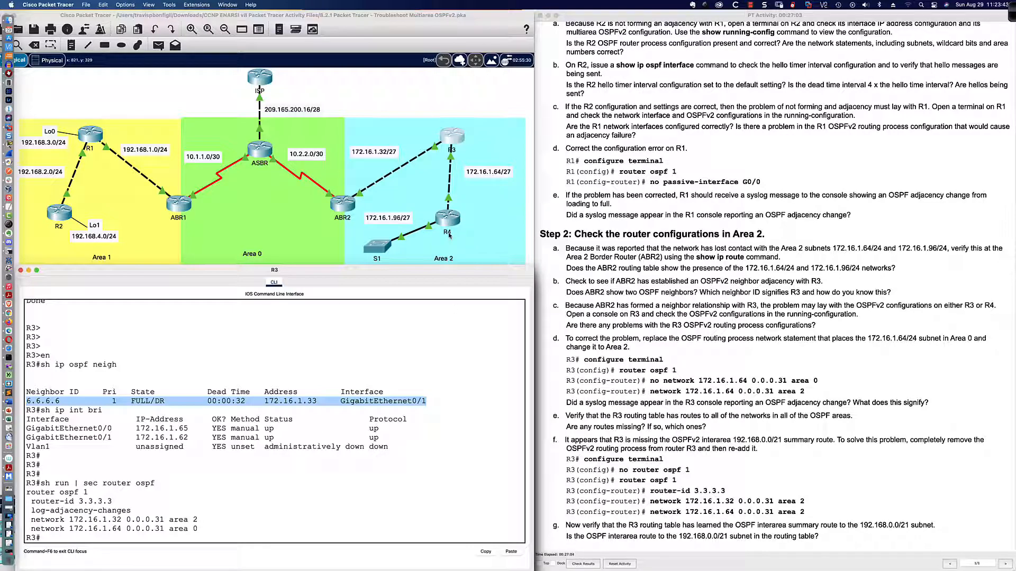
{"action": "left_click", "coordinate": [385, 504]}
{"action": "type", "text": "debug i"}
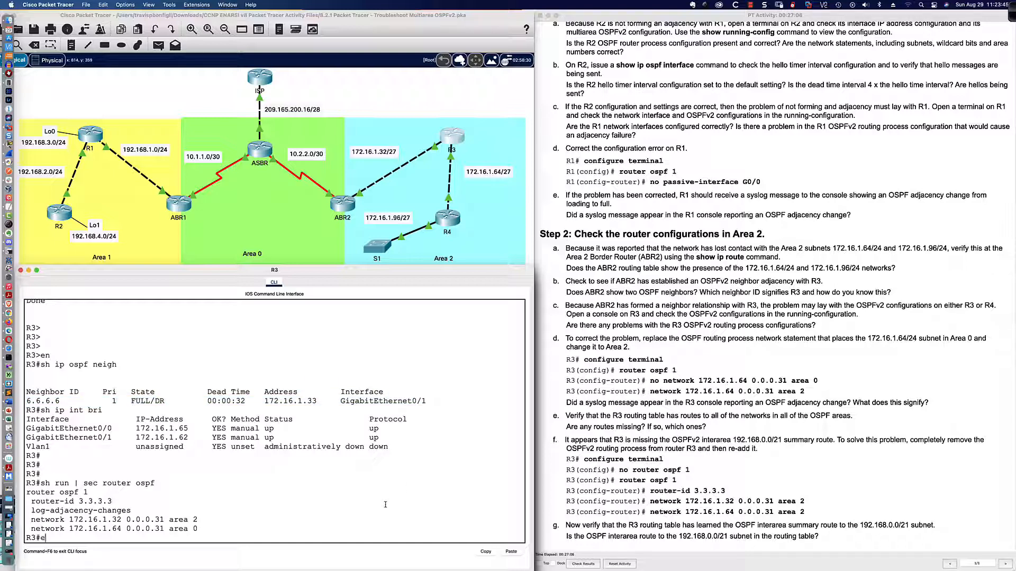
{"action": "type", "text": "p ospf event"}
{"action": "key", "text": "Return"}
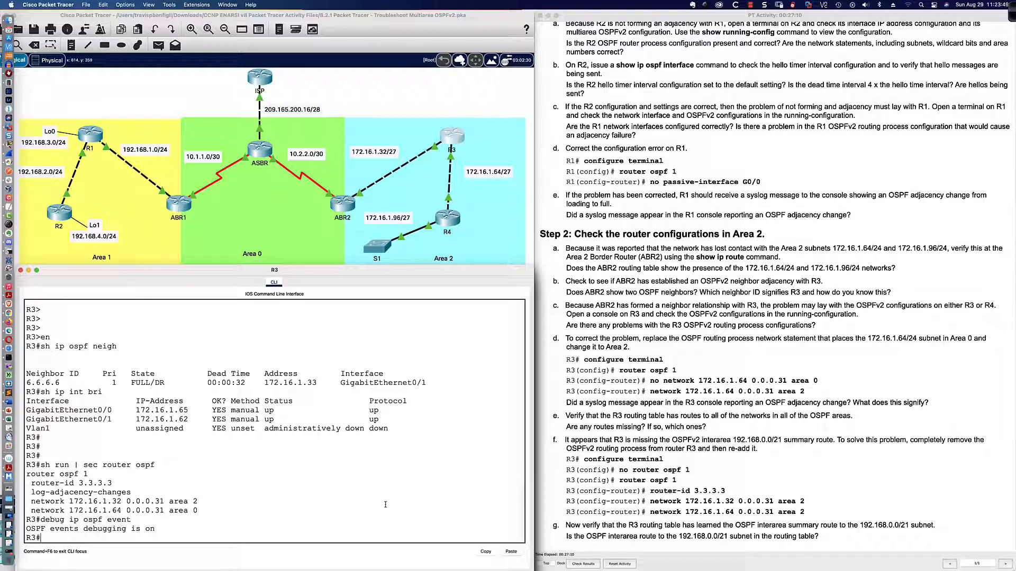
{"action": "key", "text": "Return"}
{"action": "key", "text": "Return"}
{"action": "key", "text": "Return"}
- Enable debugging of OSPF adjacency events on R3 with debug ip ospf adj
{"action": "type", "text": "de"}
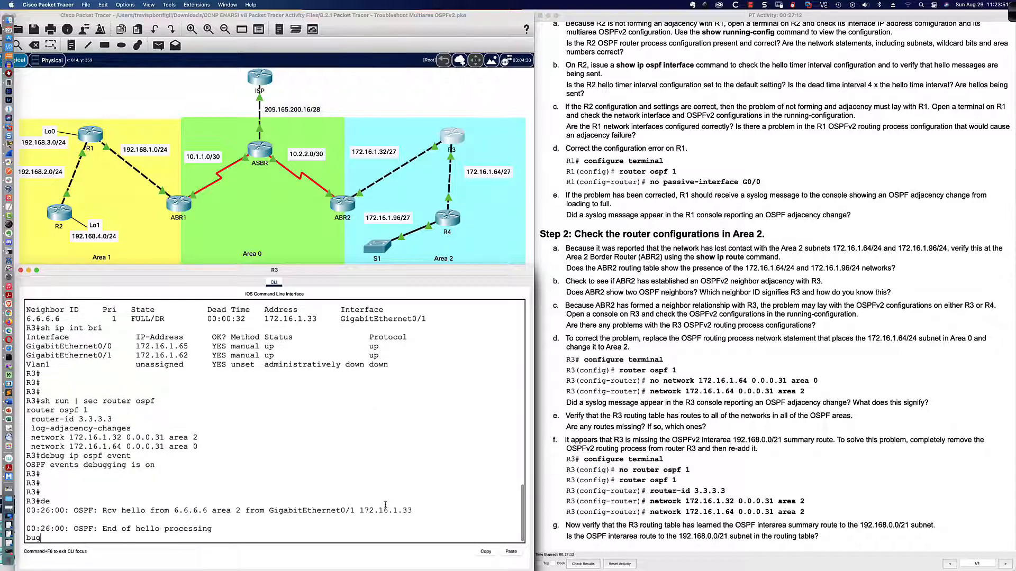
{"action": "key", "text": "Return"}
{"action": "key", "text": "Return"}
{"action": "key", "text": "Return"}
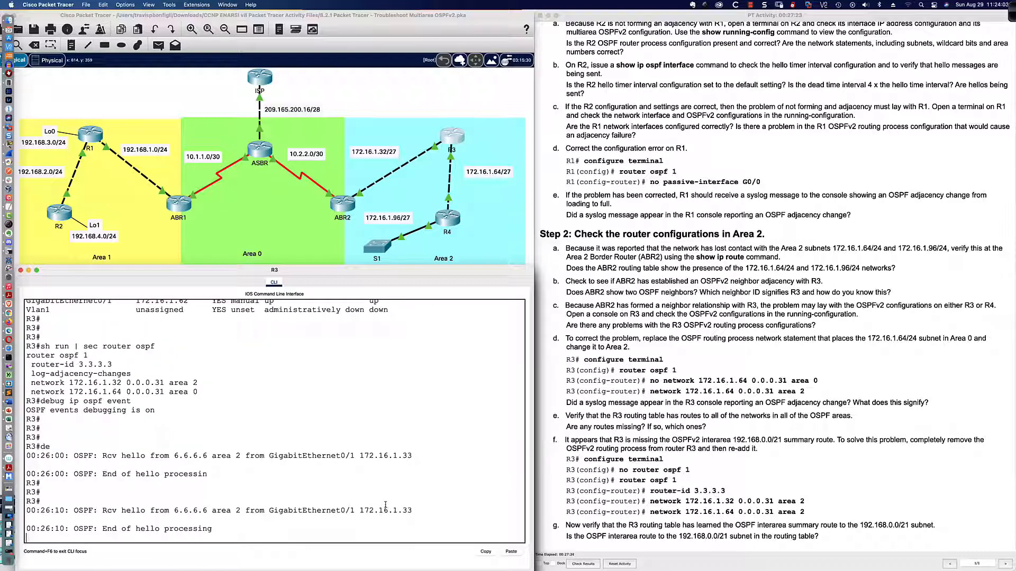
{"action": "key", "text": "Return"}
{"action": "key", "text": "Return"}
{"action": "type", "text": "debug ip s"}
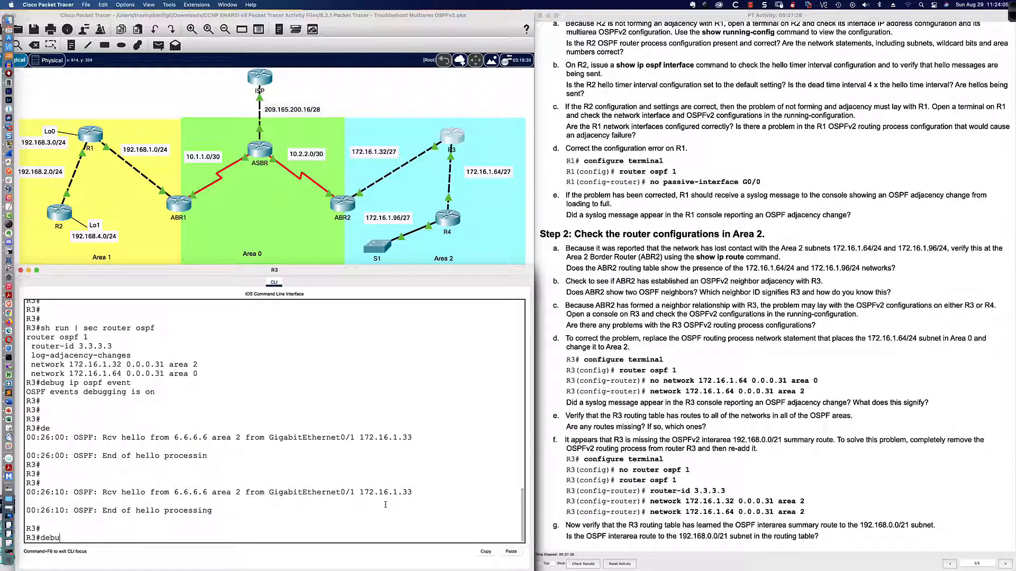
{"action": "key", "text": "BackSpace"}
{"action": "type", "text": "ops"}
{"action": "key", "text": "BackSpace"}
{"action": "key", "text": "BackSpace"}
{"action": "type", "text": "spf adj"}
{"action": "key", "text": "Return"}
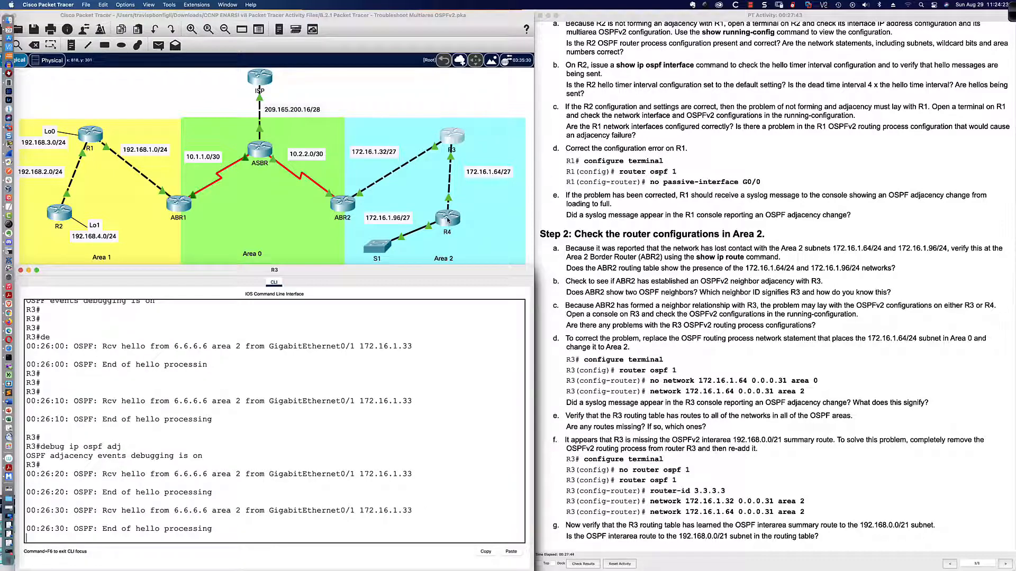
- Open R4's command line, enlarge its window to examine the logged OSPF messages and bring up the prompt
{"action": "left_click", "coordinate": [447, 218]}
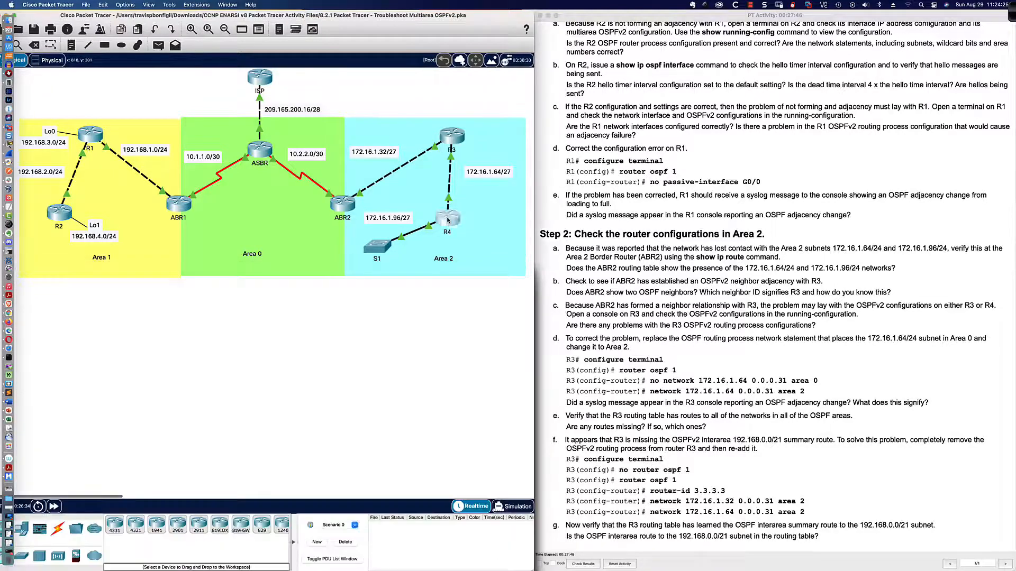
{"action": "left_click_drag", "start_coordinate": [474, 159], "coordinate": [125, 322]}
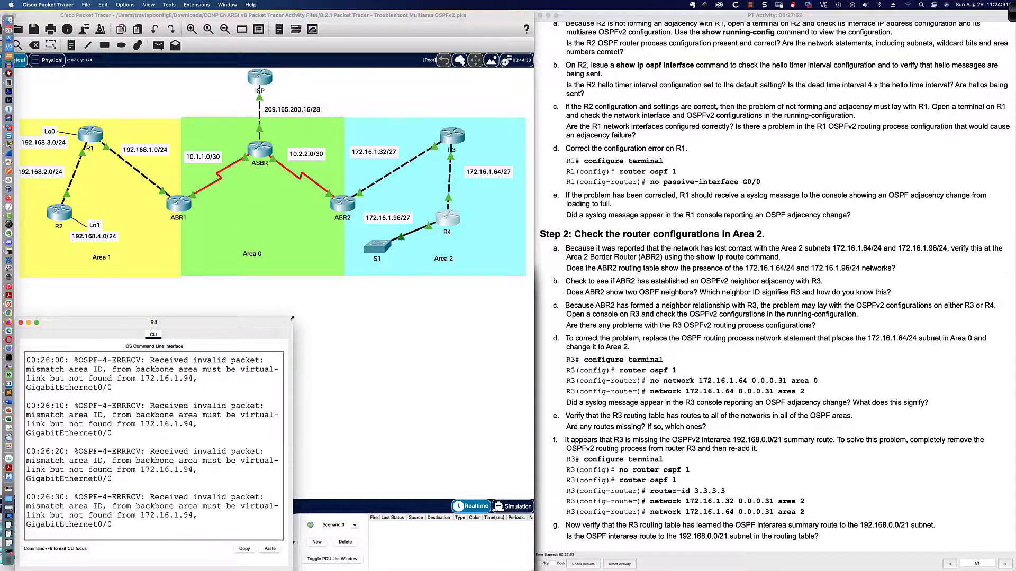
{"action": "left_click_drag", "start_coordinate": [292, 318], "coordinate": [531, 271]}
{"action": "left_click", "coordinate": [485, 300]}
{"action": "left_click", "coordinate": [448, 218]}
{"action": "left_click", "coordinate": [393, 346]}
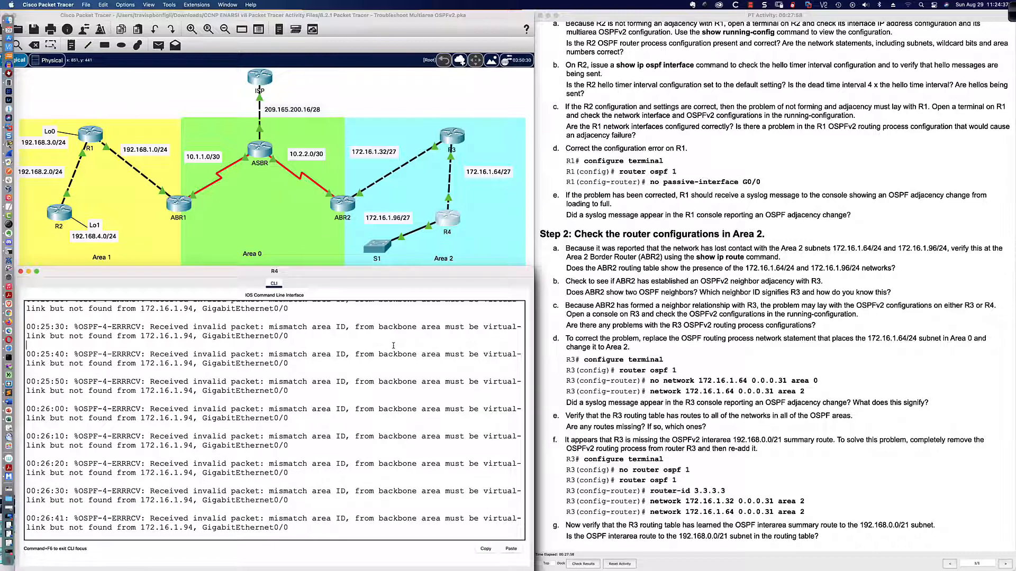
{"action": "key", "text": "Return"}
{"action": "key", "text": "Return"}
{"action": "key", "text": "Return"}
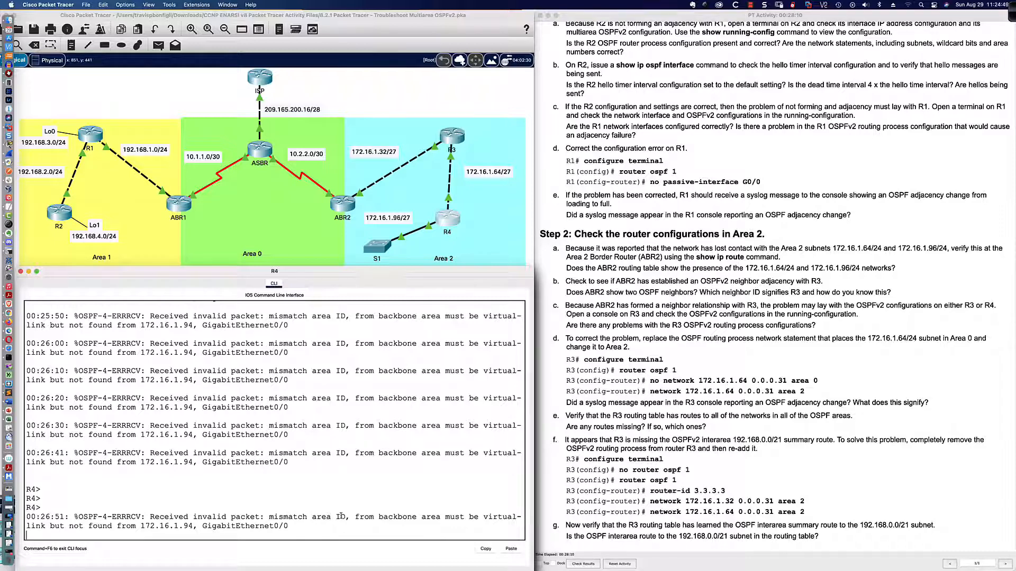
- Return to R3's command line and turn off all debugging
{"action": "left_click", "coordinate": [452, 152]}
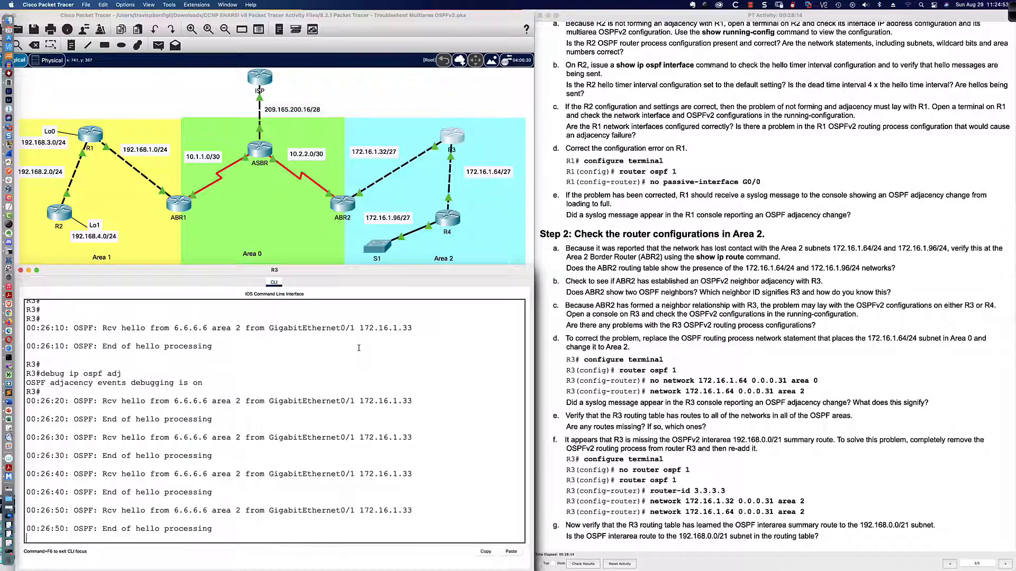
{"action": "key", "text": "Return"}
{"action": "key", "text": "Return"}
{"action": "key", "text": "Return"}
{"action": "key", "text": "Return"}
{"action": "key", "text": "Return"}
{"action": "type", "text": "u "}
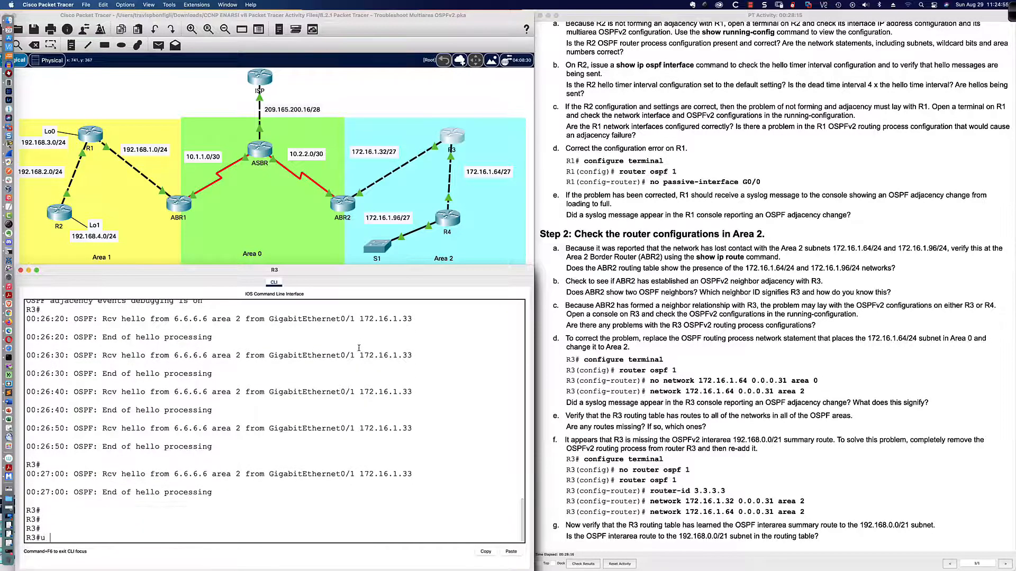
{"action": "type", "text": "all"}
{"action": "key", "text": "Return"}
{"action": "key", "text": "Return"}
{"action": "key", "text": "Return"}
{"action": "key", "text": "Return"}
{"action": "key", "text": "Return"}
{"action": "key", "text": "Return"}
{"action": "key", "text": "Return"}
- Display the router ospf section of R3's running configuration again
{"action": "type", "text": "sh"}
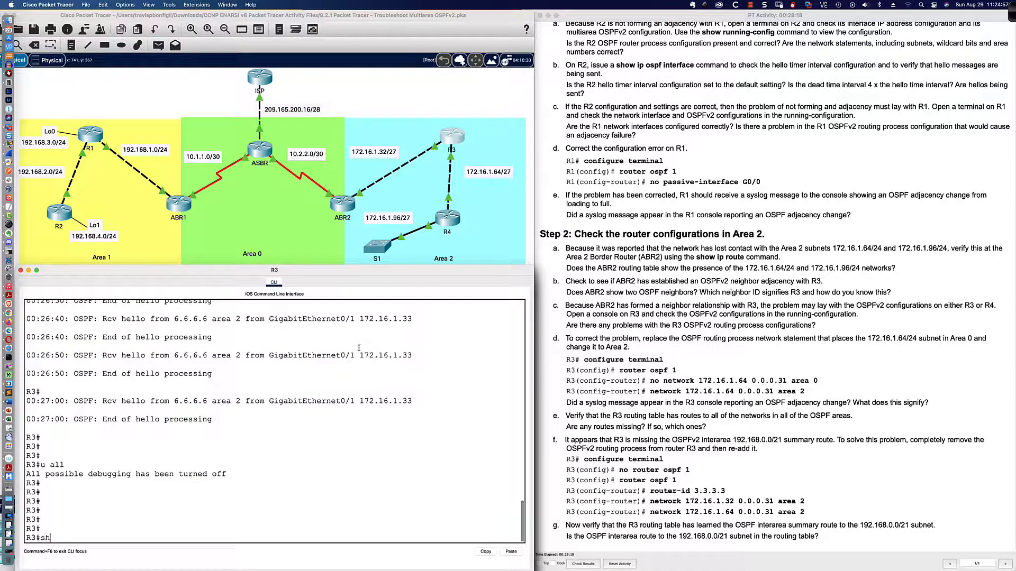
{"action": "type", "text": " run | sec router ospf"}
{"action": "key", "text": "Return"}
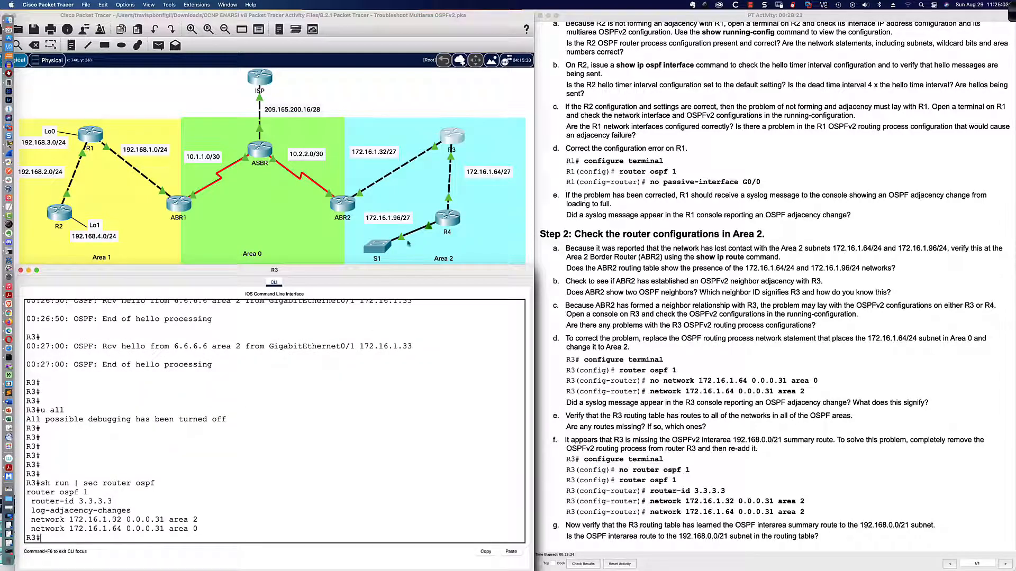
- Switch to R4's command line, enter privileged EXEC mode and display the router ospf section of its running configuration
{"action": "left_click", "coordinate": [448, 219]}
{"action": "key", "text": "Return"}
{"action": "key", "text": "Return"}
{"action": "key", "text": "Return"}
{"action": "key", "text": "Return"}
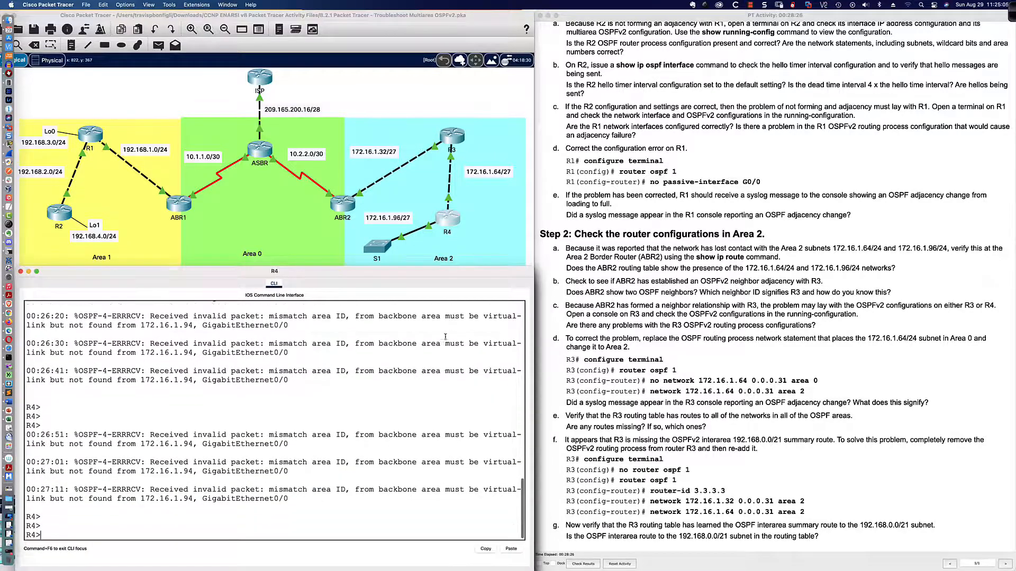
{"action": "type", "text": "en"}
{"action": "key", "text": "Return"}
{"action": "type", "text": "sh run |"}
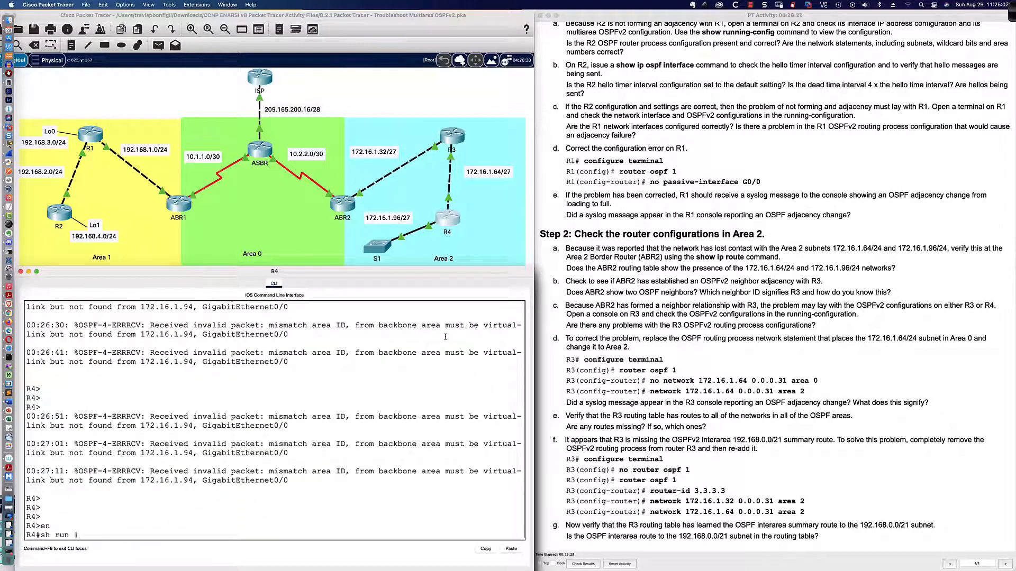
{"action": "type", "text": " sec router ospf"}
{"action": "key", "text": "Return"}
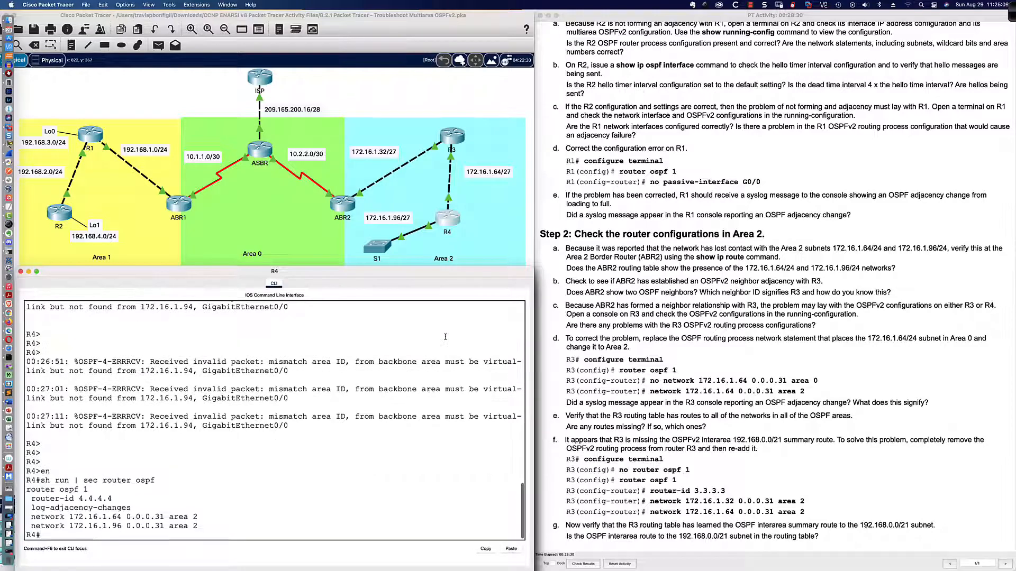
- Examine the network statements and their area numbers in R4's router ospf section
{"action": "key", "text": "Return"}
{"action": "key", "text": "Return"}
{"action": "key", "text": "Return"}
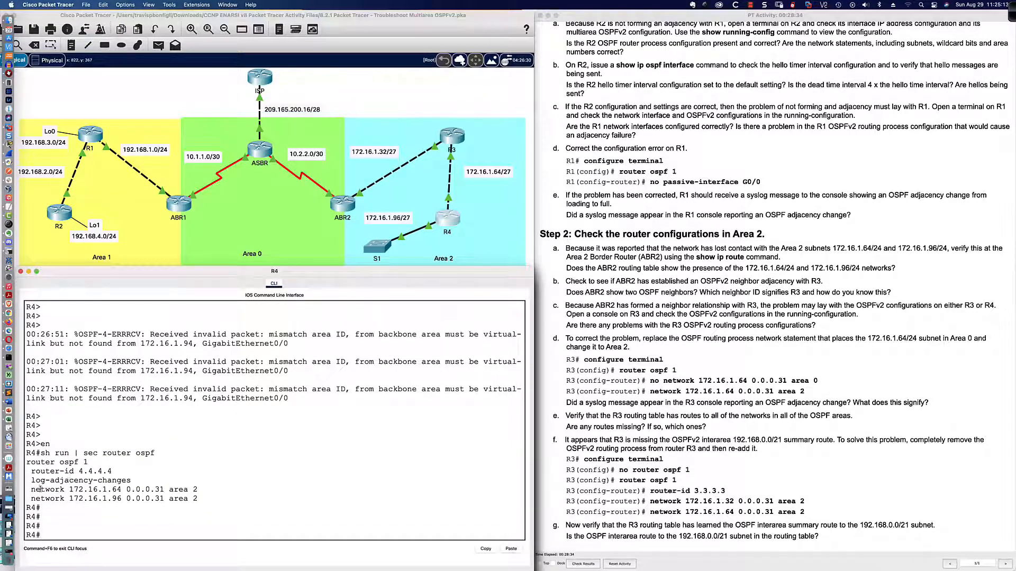
{"action": "left_click_drag", "start_coordinate": [40, 490], "coordinate": [32, 463]}
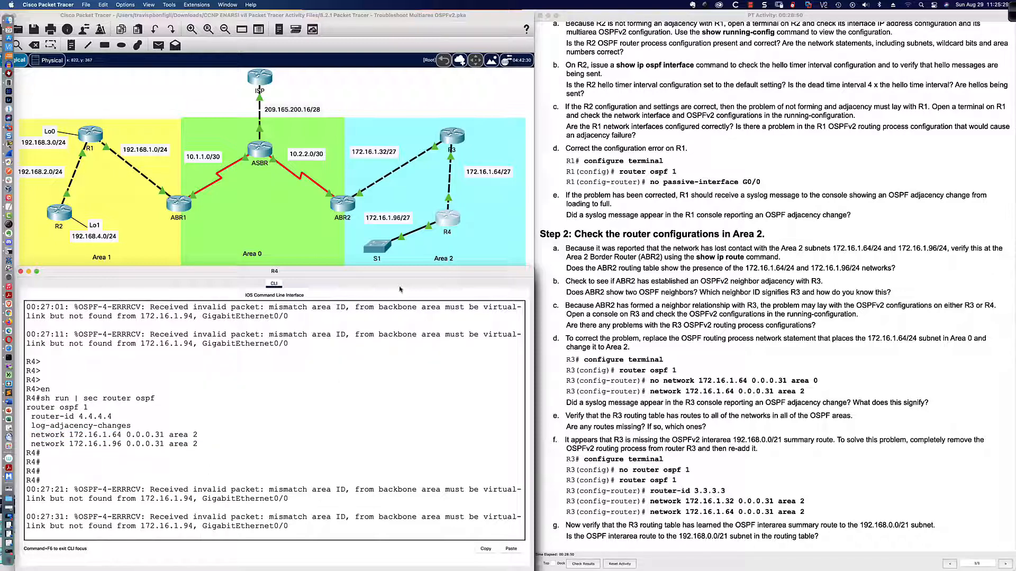
- Return to R3's command line, enter configuration for OSPF process 1 and remove network 172.16.1.64 0.0.0.31 from area 0
{"action": "left_click", "coordinate": [451, 138]}
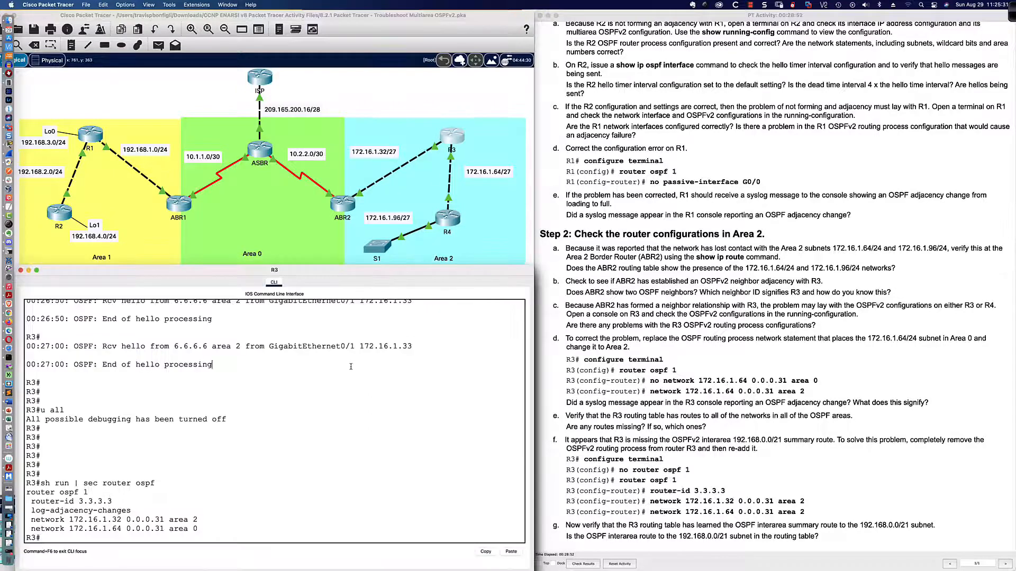
{"action": "type", "text": "conf t"}
{"action": "key", "text": "Return"}
{"action": "type", "text": "rout"}
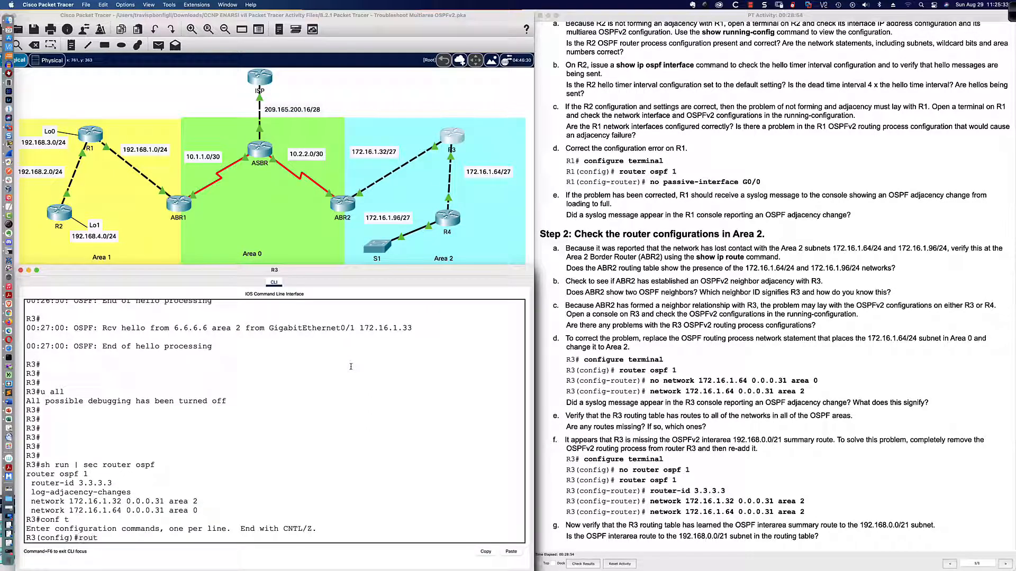
{"action": "type", "text": "er ospf 1"}
{"action": "key", "text": "Return"}
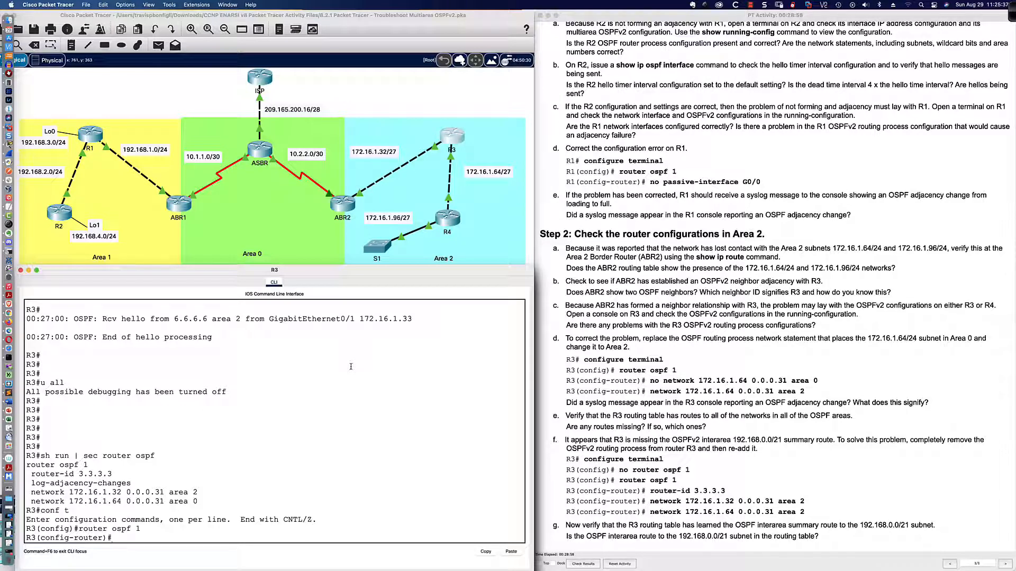
{"action": "type", "text": "no net"}
{"action": "key", "text": "Tab"}
{"action": "type", "text": "17"}
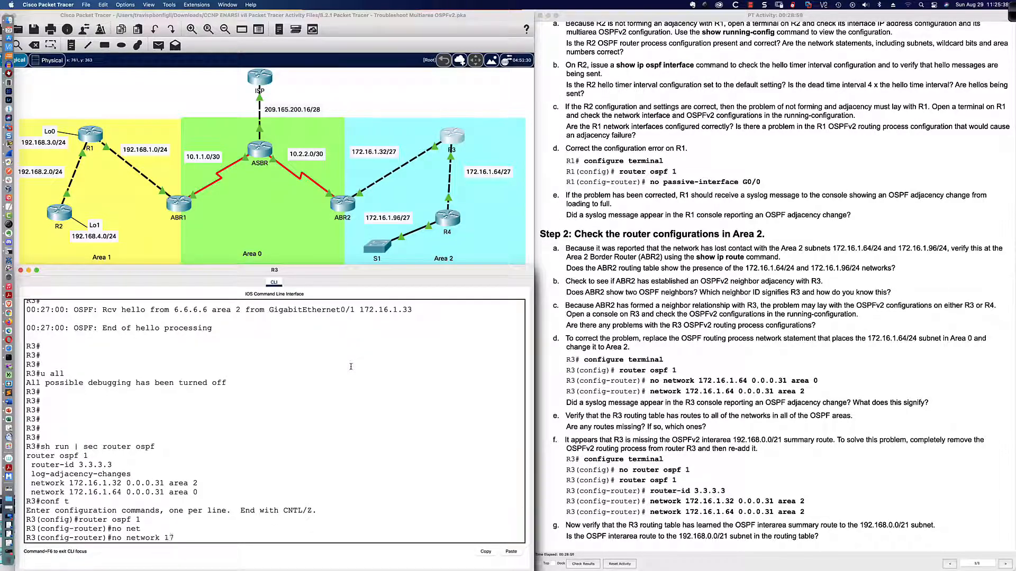
{"action": "type", "text": "2.16.1.64 0.0.0.31 area 0"}
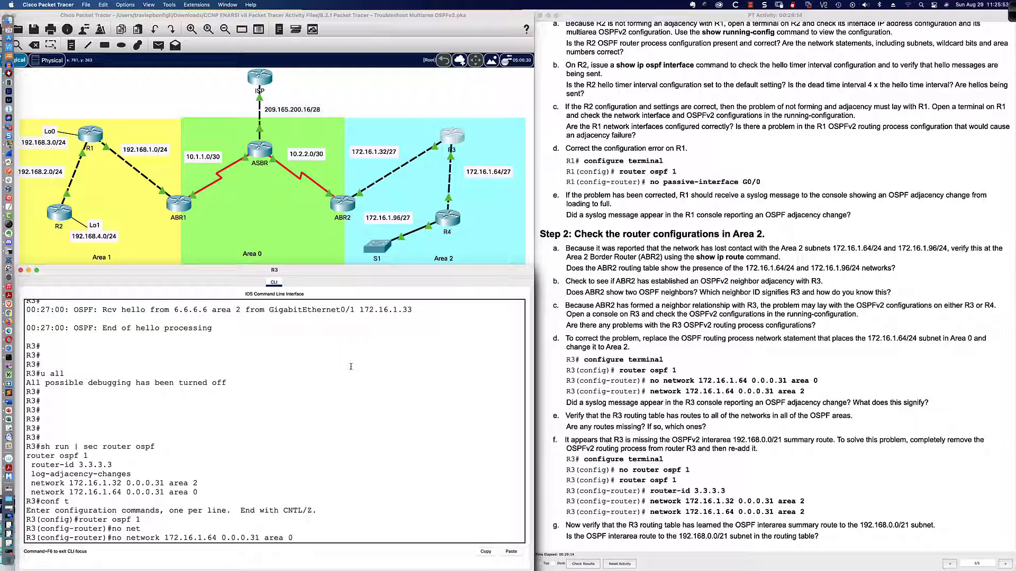
{"action": "key", "text": "Return"}
- Add network 172.16.1.64 0.0.0.31 to area 2 in R3's OSPF process and watch for adjacency messages
{"action": "key", "text": "Up"}
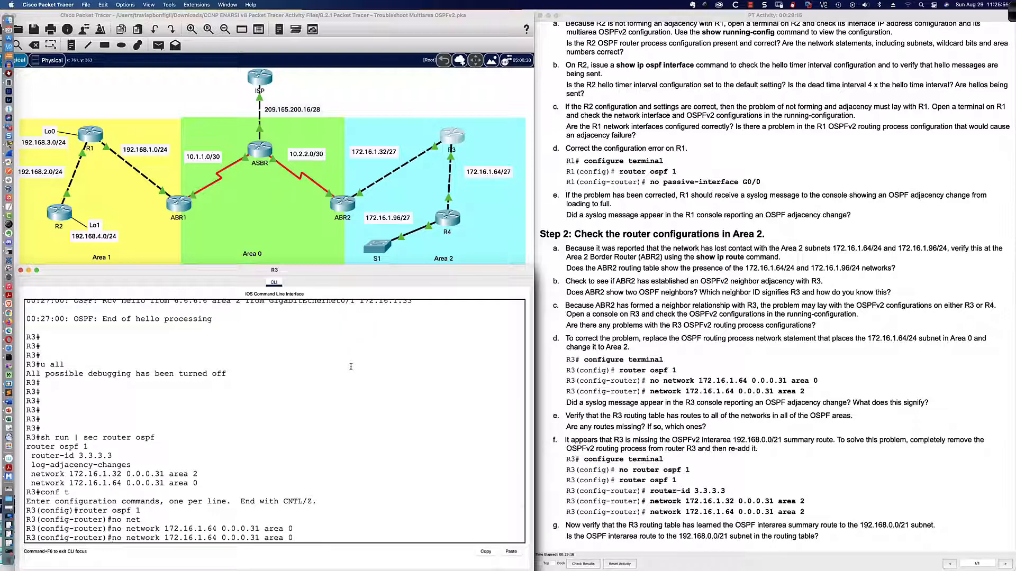
{"action": "key", "text": "BackSpace"}
{"action": "type", "text": "2"}
{"action": "key", "text": "Left"}
{"action": "key", "text": "Left"}
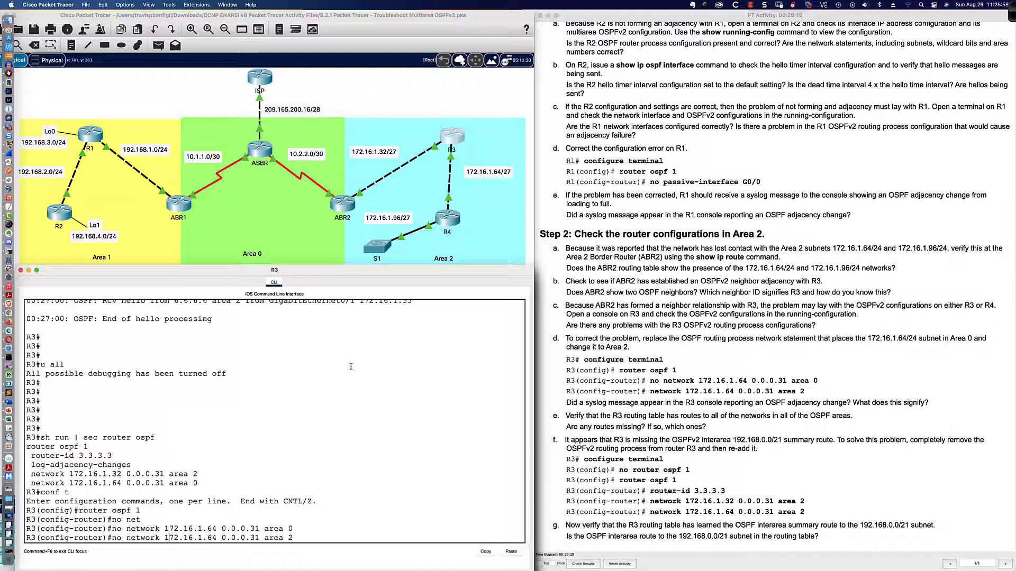
{"action": "key", "text": "ctrl+a"}
{"action": "key", "text": "Delete"}
{"action": "key", "text": "Delete"}
{"action": "key", "text": "Delete"}
{"action": "key", "text": "Return"}
{"action": "key", "text": "Return"}
{"action": "key", "text": "Return"}
{"action": "key", "text": "Return"}
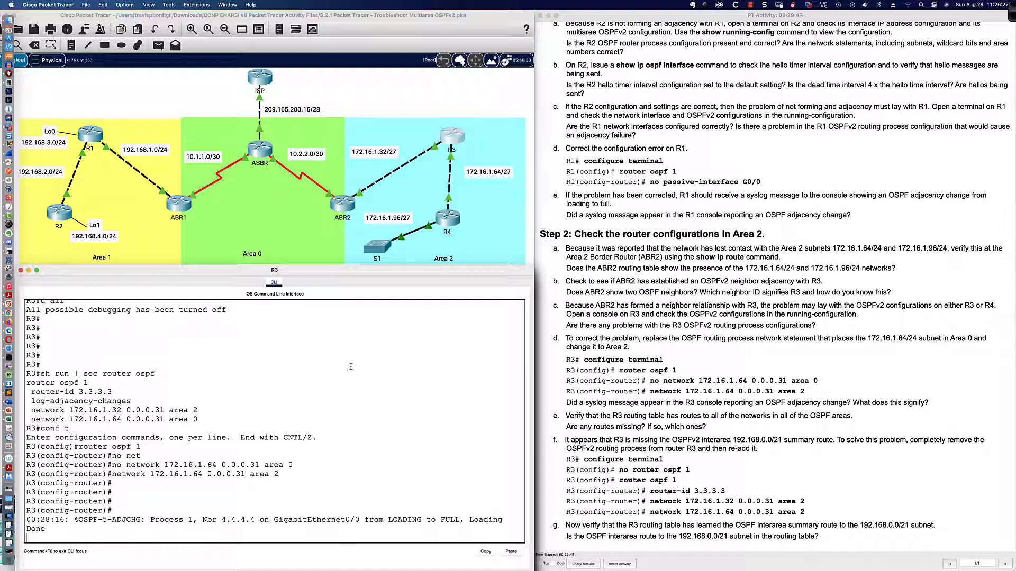
{"action": "key", "text": "Return"}
{"action": "key", "text": "Return"}
{"action": "key", "text": "Return"}
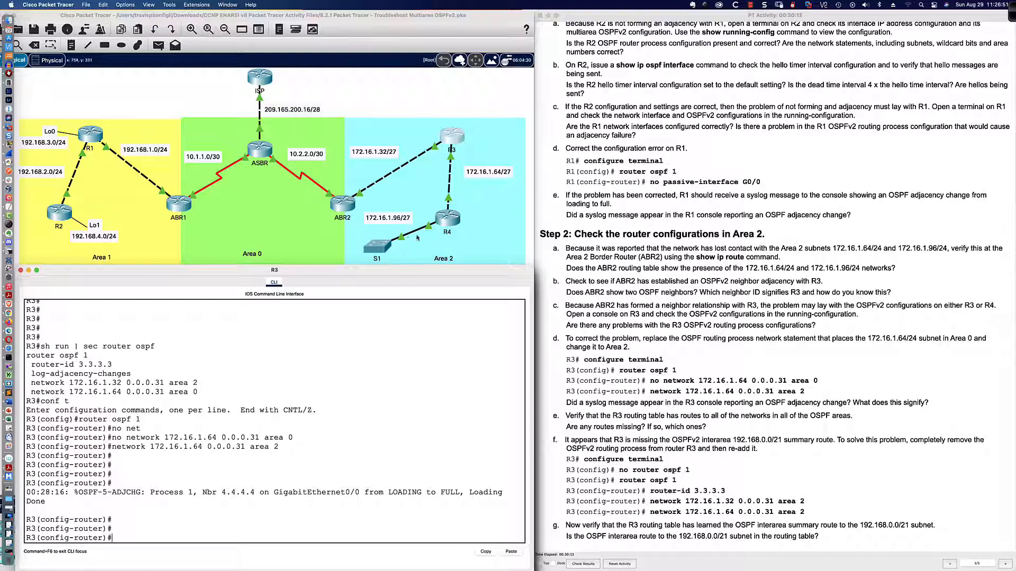
- Switch to R4's command line and display its OSPF neighbors
{"action": "left_click", "coordinate": [438, 225]}
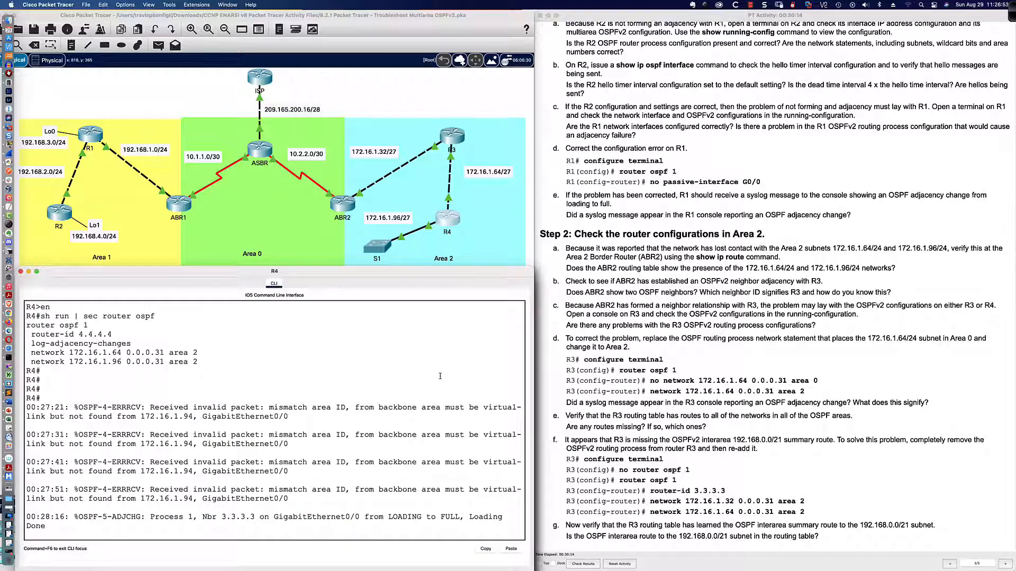
{"action": "scroll", "coordinate": [439, 377], "scroll_direction": "down", "scroll_amount": 3}
{"action": "key", "text": "Return"}
{"action": "key", "text": "Return"}
{"action": "key", "text": "Return"}
{"action": "key", "text": "Return"}
{"action": "type", "text": "sh ip"}
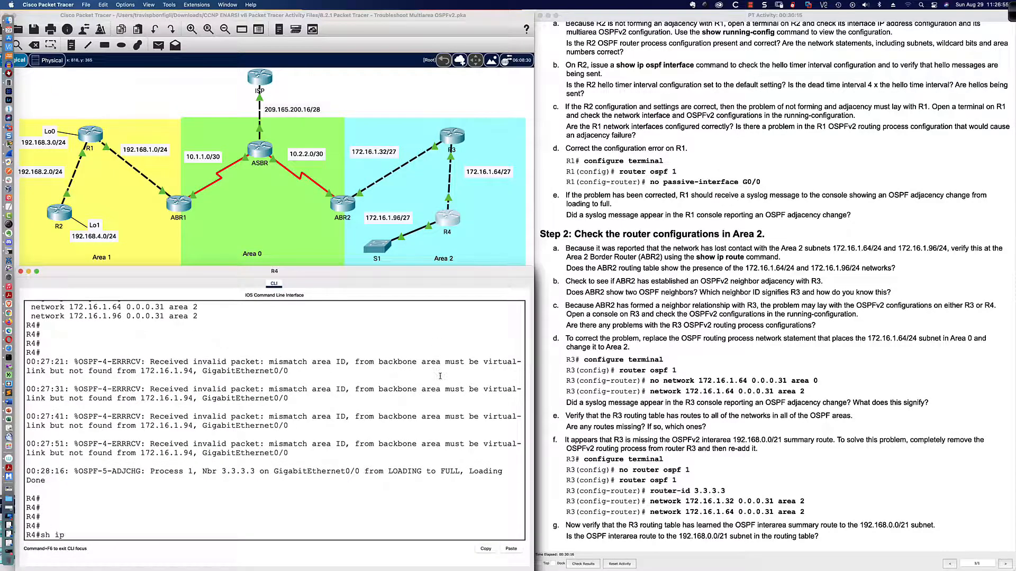
{"action": "type", "text": " ospf neigh"}
{"action": "key", "text": "Return"}
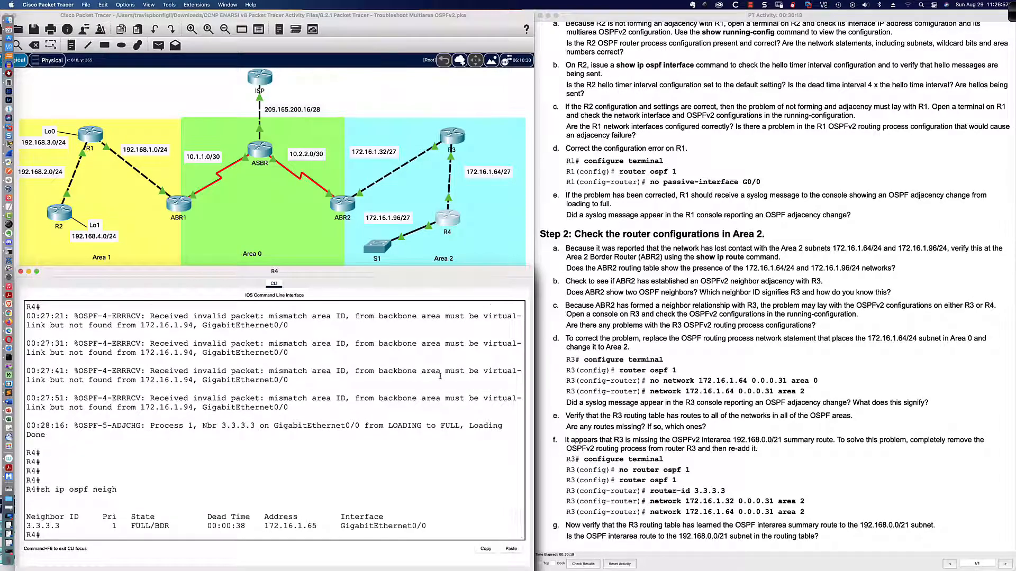
{"action": "key", "text": "Return"}
{"action": "key", "text": "Return"}
{"action": "key", "text": "Return"}
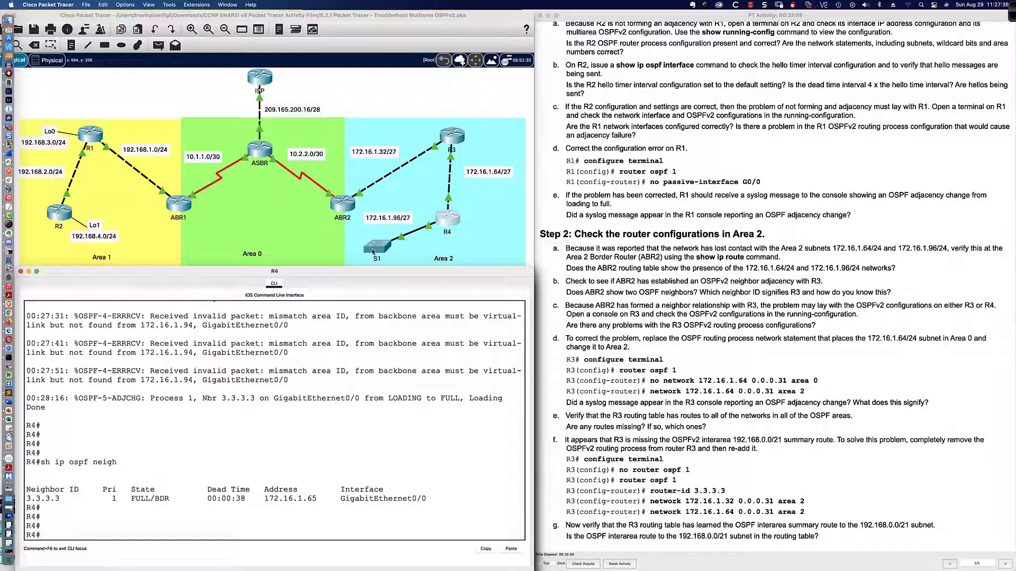
{"action": "scroll", "coordinate": [373, 253], "scroll_direction": "up", "scroll_amount": 2}
{"action": "scroll", "coordinate": [373, 253], "scroll_direction": "right", "scroll_amount": 1}
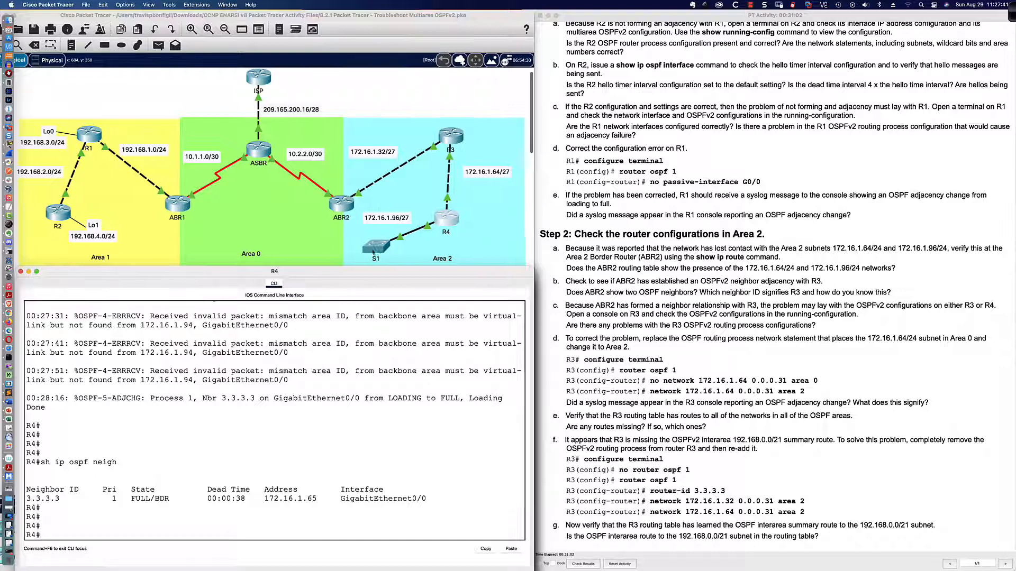
{"action": "scroll", "coordinate": [374, 252], "scroll_direction": "down", "scroll_amount": 2}
{"action": "scroll", "coordinate": [373, 251], "scroll_direction": "left", "scroll_amount": 1}
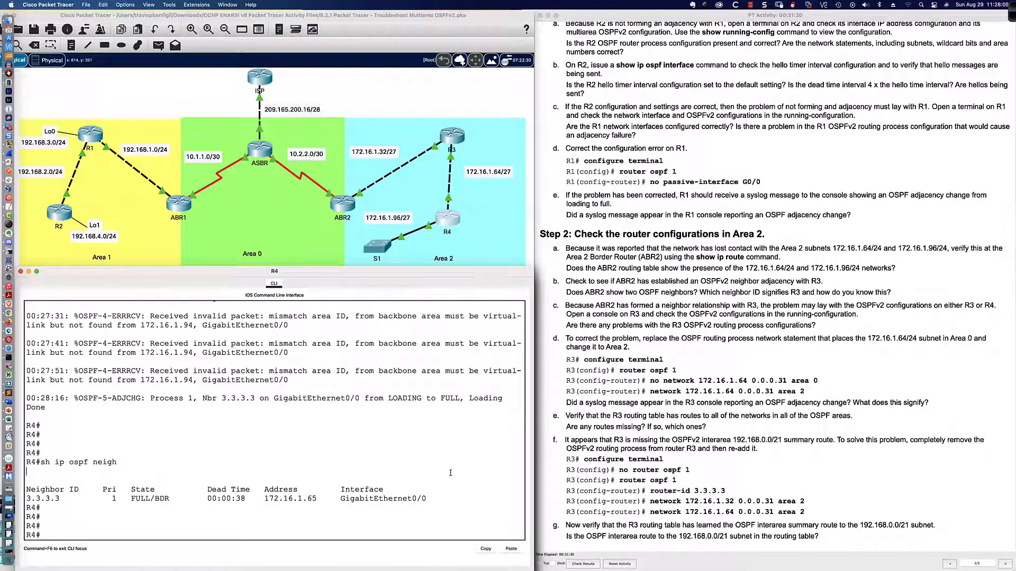
- Display R4's full IP routing table
{"action": "key", "text": "Return"}
{"action": "key", "text": "Return"}
{"action": "key", "text": "Return"}
{"action": "type", "text": "sh ip route"}
{"action": "key", "text": "Return"}
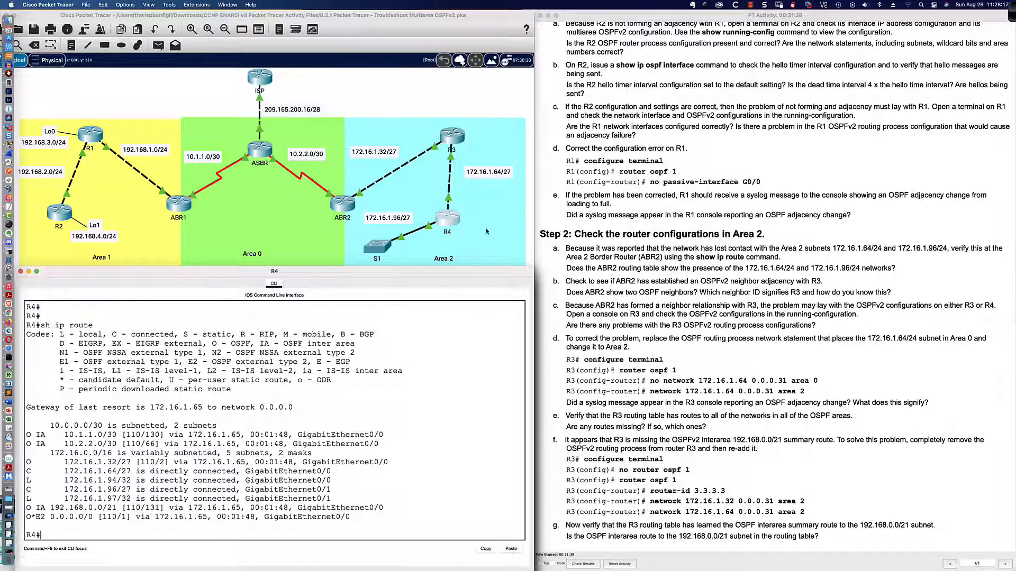
- Return to R3's command line, exit configuration mode and save the running configuration to memory
{"action": "left_click", "coordinate": [452, 136]}
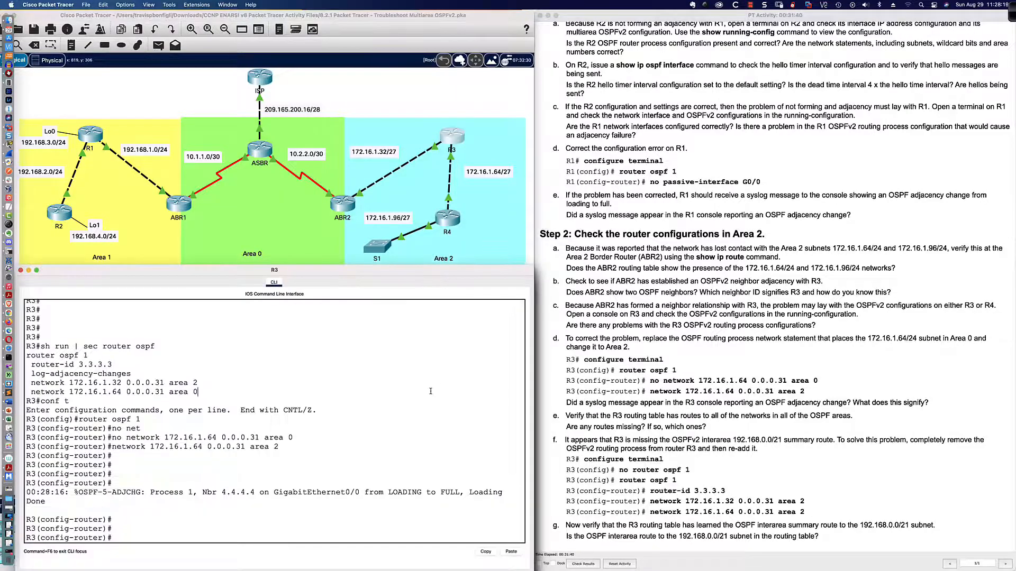
{"action": "key", "text": "Return"}
{"action": "key", "text": "Return"}
{"action": "key", "text": "Return"}
{"action": "key", "text": "Return"}
{"action": "key", "text": "Return"}
{"action": "type", "text": "end"}
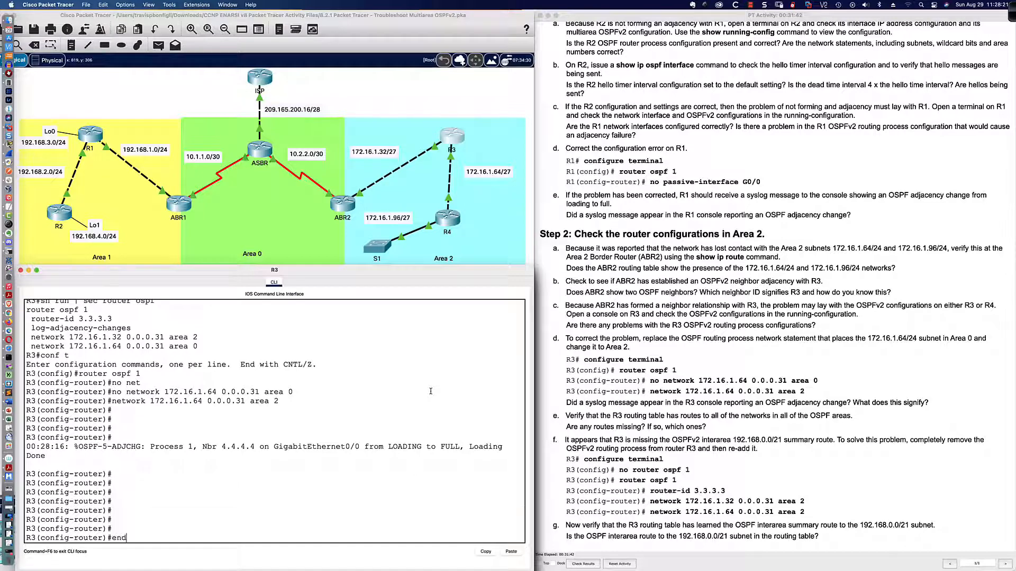
{"action": "key", "text": "Return"}
{"action": "type", "text": "wri mem"}
{"action": "key", "text": "Return"}
{"action": "key", "text": "Return"}
{"action": "key", "text": "Return"}
{"action": "key", "text": "Return"}
{"action": "key", "text": "Return"}
{"action": "key", "text": "Return"}
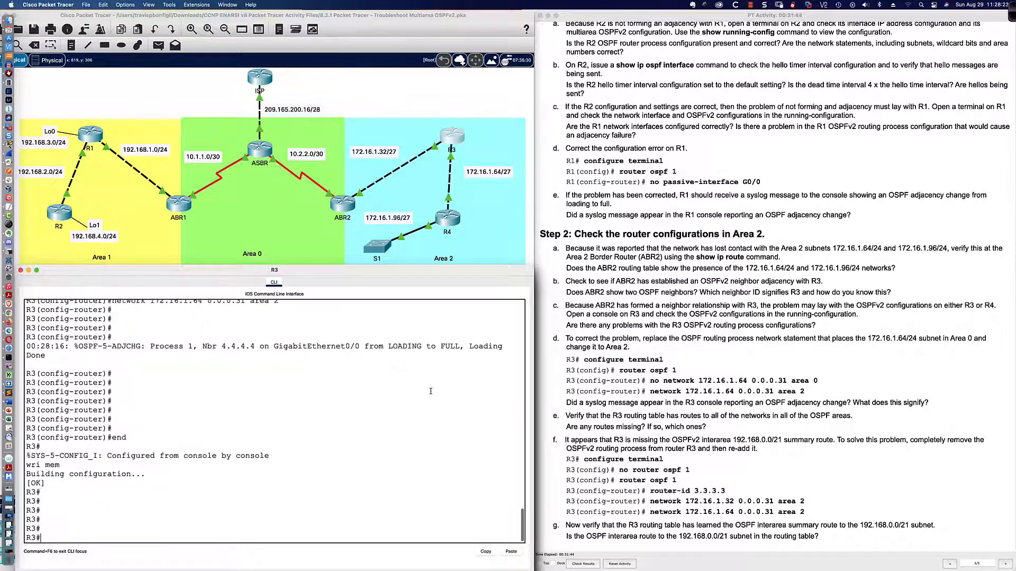
- Display only the OSPF routes in R3's routing table
{"action": "type", "text": "sh ip route ospf"}
{"action": "key", "text": "Return"}
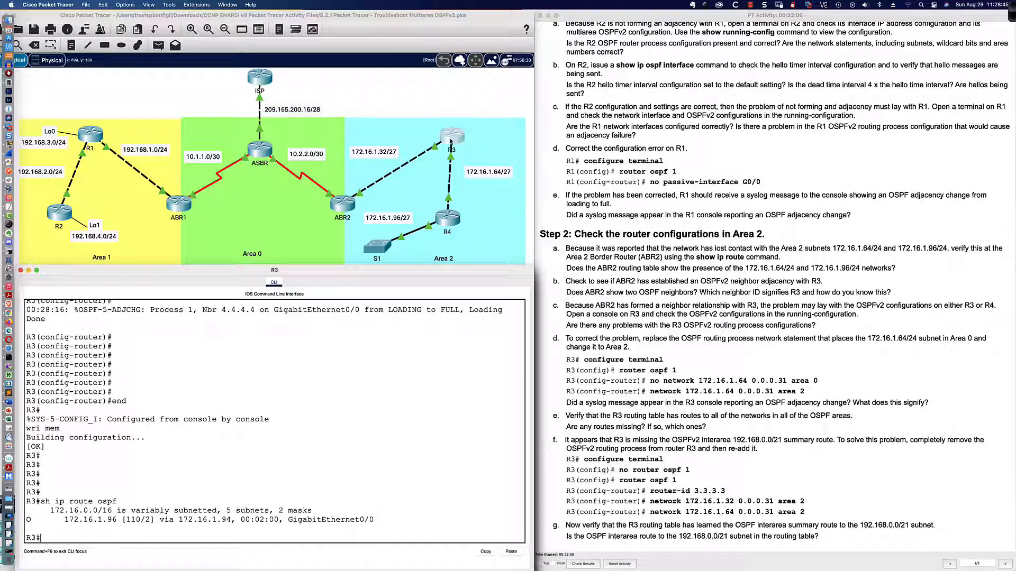
{"action": "left_click", "coordinate": [411, 414]}
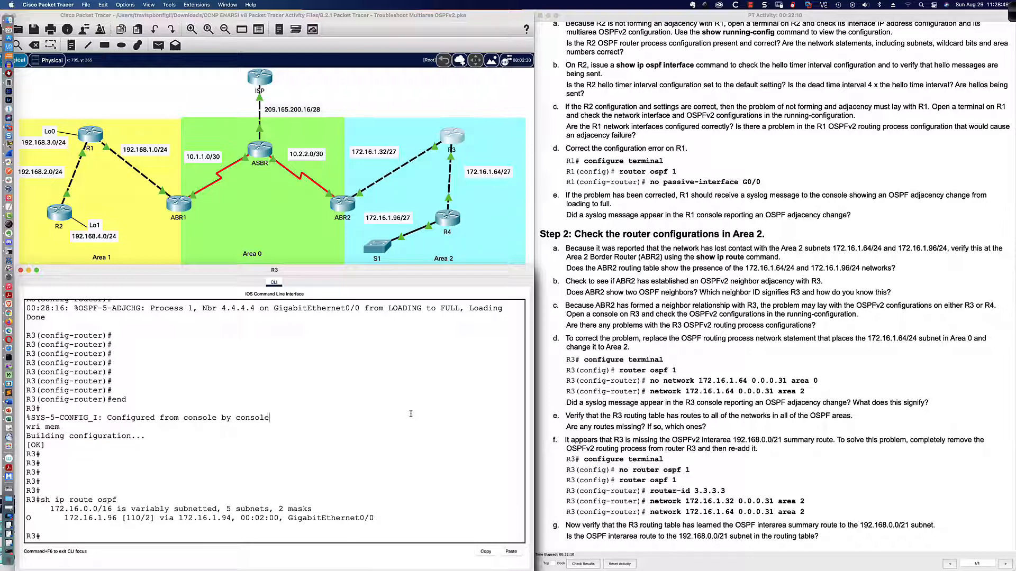
{"action": "key", "text": "Return"}
{"action": "key", "text": "Return"}
{"action": "key", "text": "Return"}
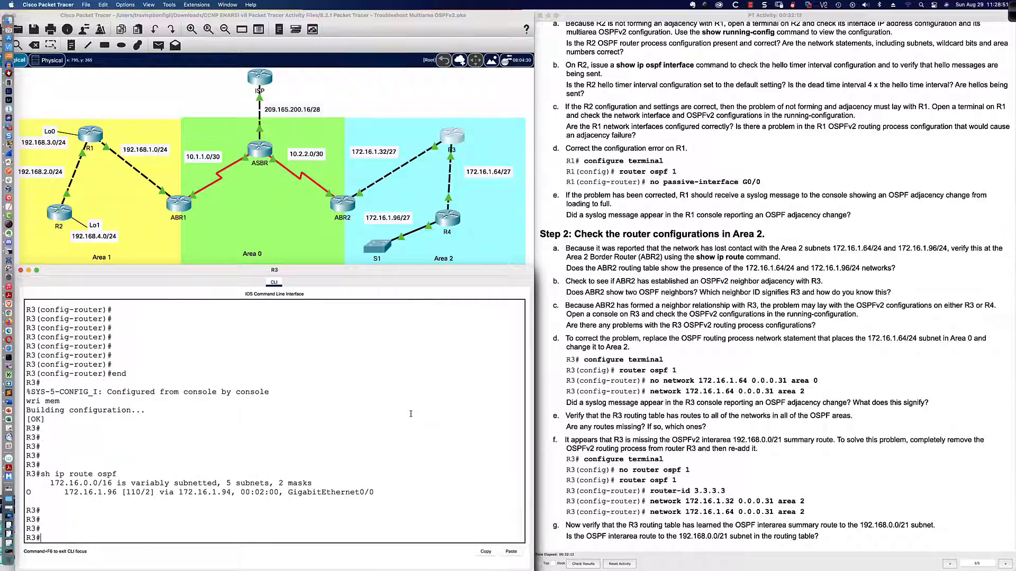
- Display the router ospf section of R3's running configuration to check the corrected network statements
{"action": "type", "text": "sh run | sec router ospf"}
{"action": "key", "text": "Return"}
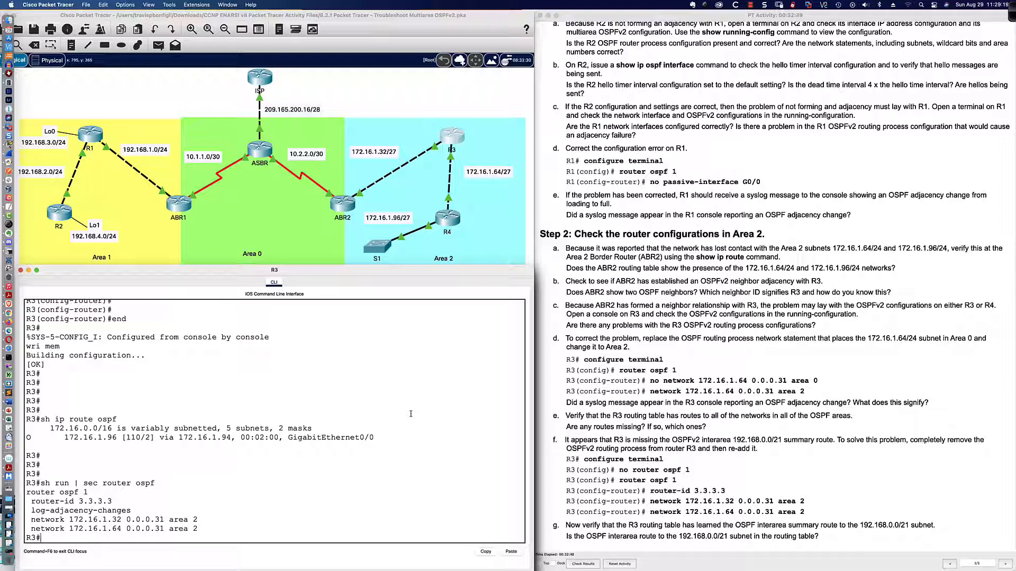
{"action": "key", "text": "Return"}
{"action": "key", "text": "Return"}
{"action": "key", "text": "Return"}
{"action": "key", "text": "Return"}
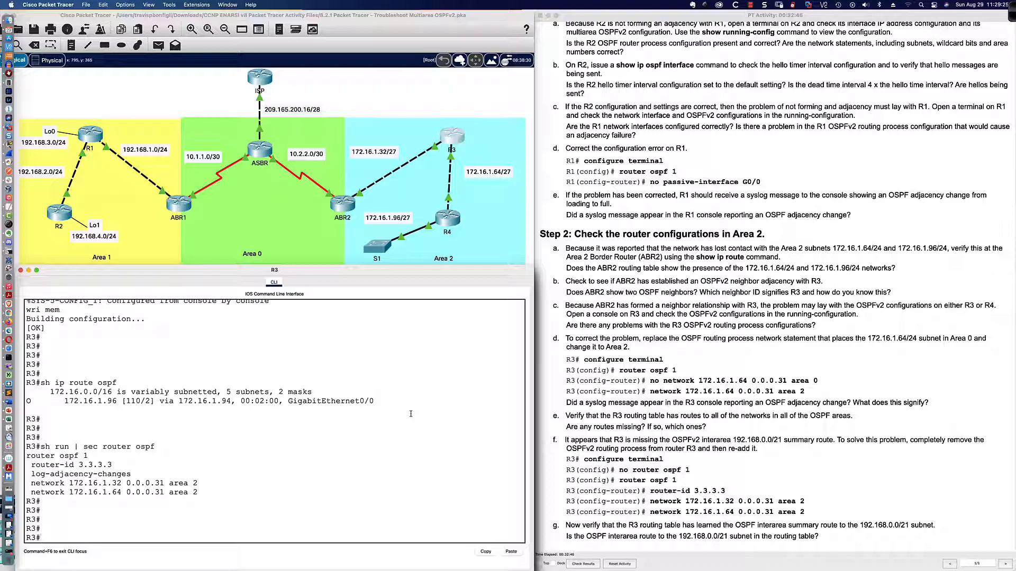
- Switch to ABR2's command line and display the router ospf section of its running configuration
{"action": "left_click", "coordinate": [342, 204]}
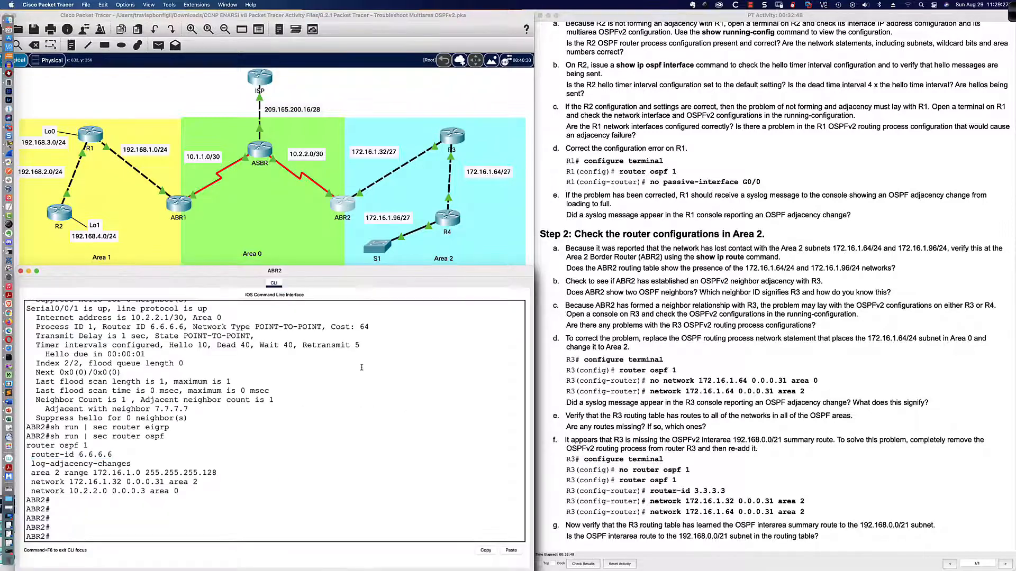
{"action": "key", "text": "Return"}
{"action": "key", "text": "Return"}
{"action": "type", "text": "sh run"}
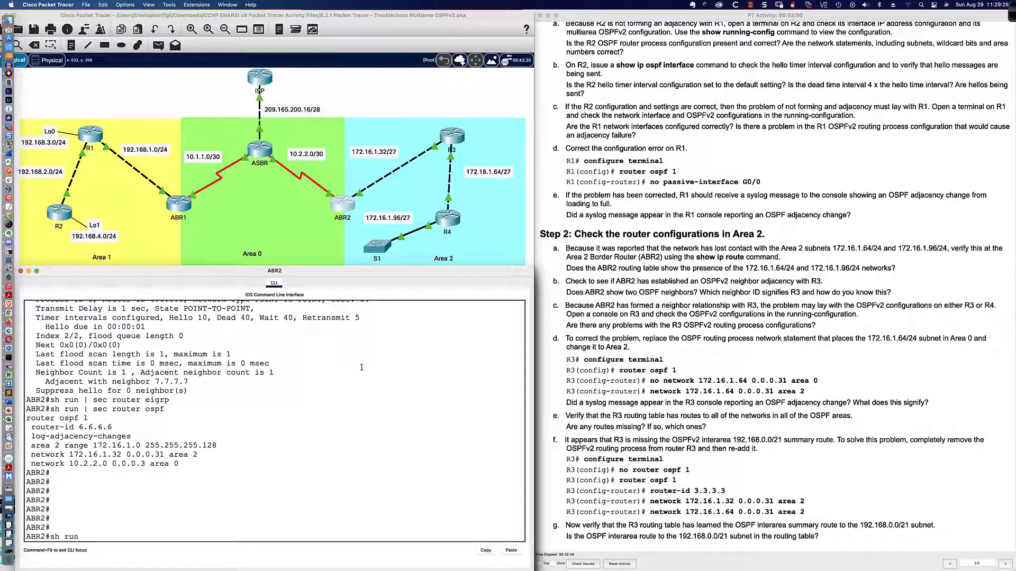
{"action": "type", "text": " | sec router ospf"}
{"action": "key", "text": "Return"}
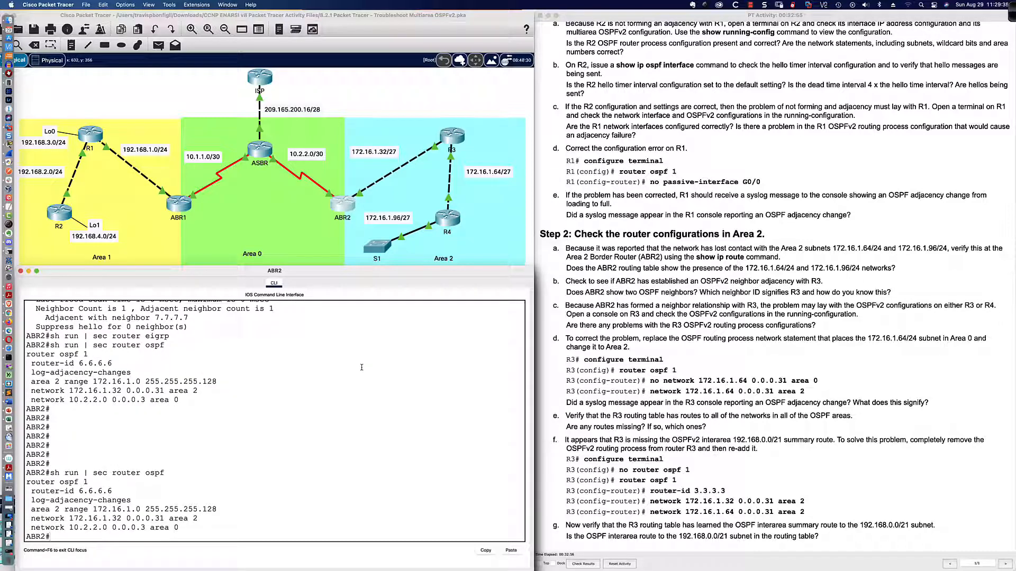
- Return to R3's command line, enter global configuration mode and remove OSPF process 1 completely
{"action": "left_click", "coordinate": [447, 138]}
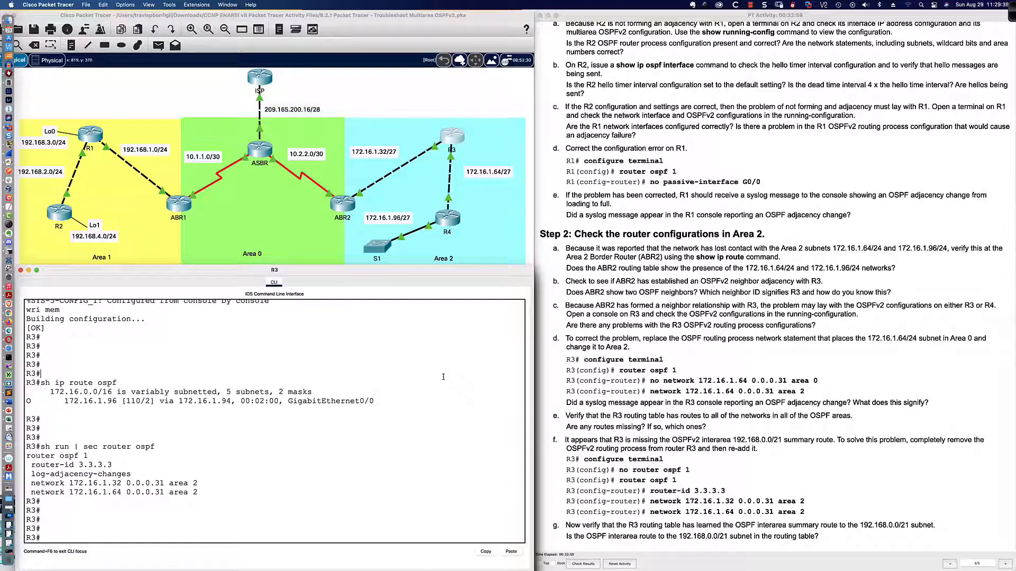
{"action": "type", "text": "conf t"}
{"action": "key", "text": "Return"}
{"action": "type", "text": "no rout"}
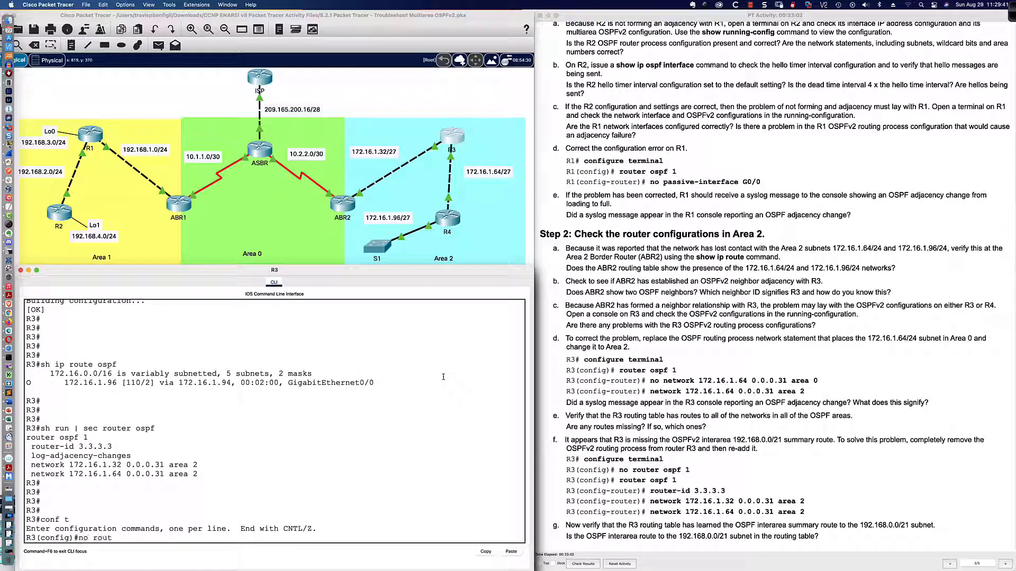
{"action": "type", "text": "er ospf 1"}
{"action": "key", "text": "Return"}
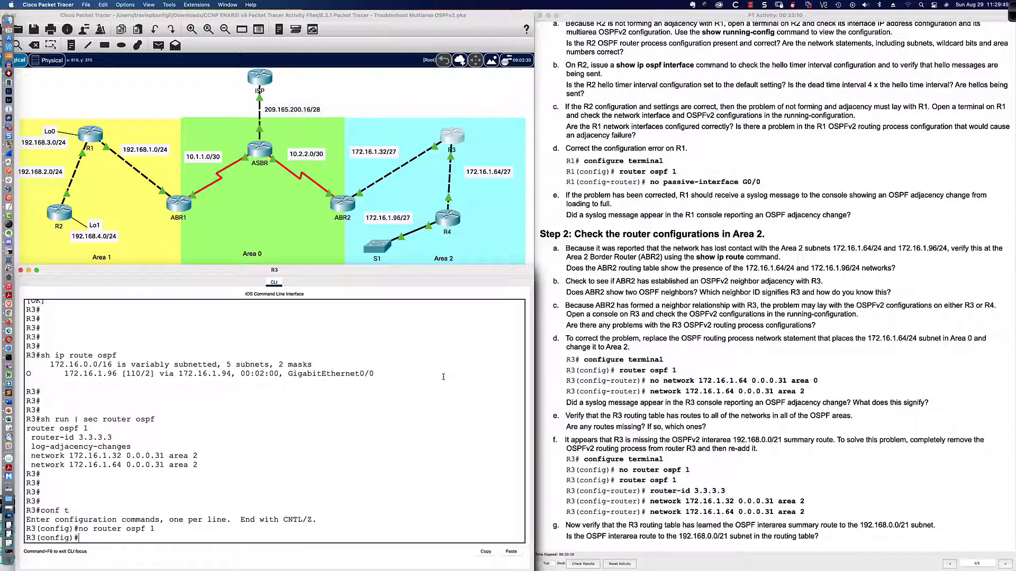
- Recreate OSPF process 1 on R3 and set its router ID to 3.3.3.3
{"action": "type", "text": "router 1 ospf 1"}
{"action": "key", "text": "Return"}
{"action": "type", "text": "rout"}
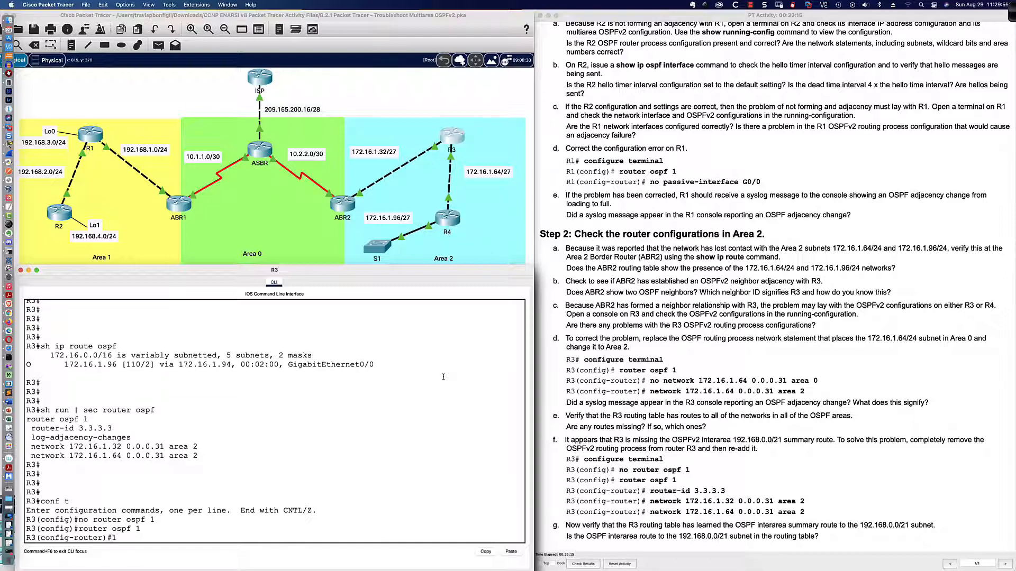
{"action": "key", "text": "Tab"}
{"action": "type", "text": ".3.3"}
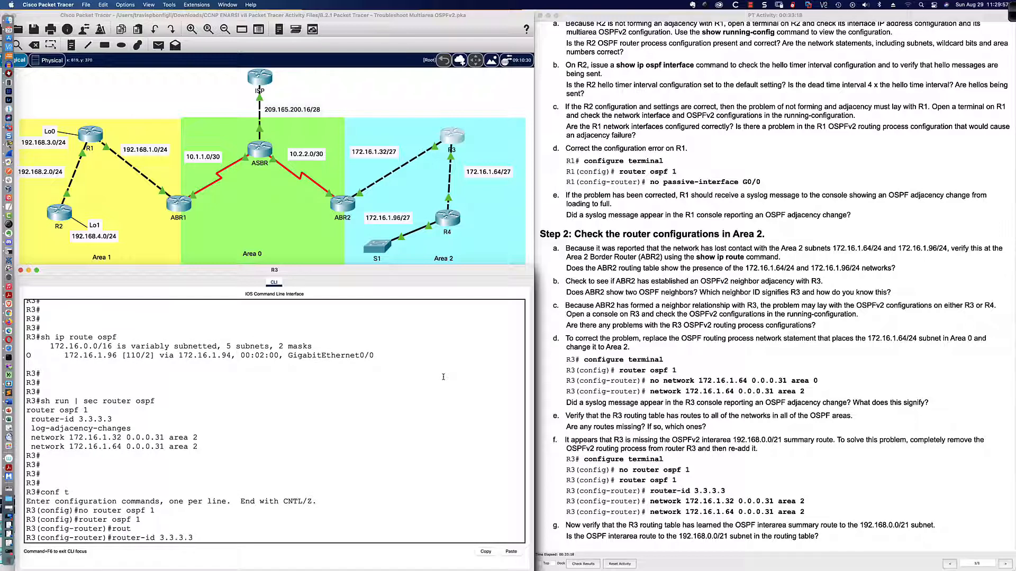
{"action": "key", "text": "Return"}
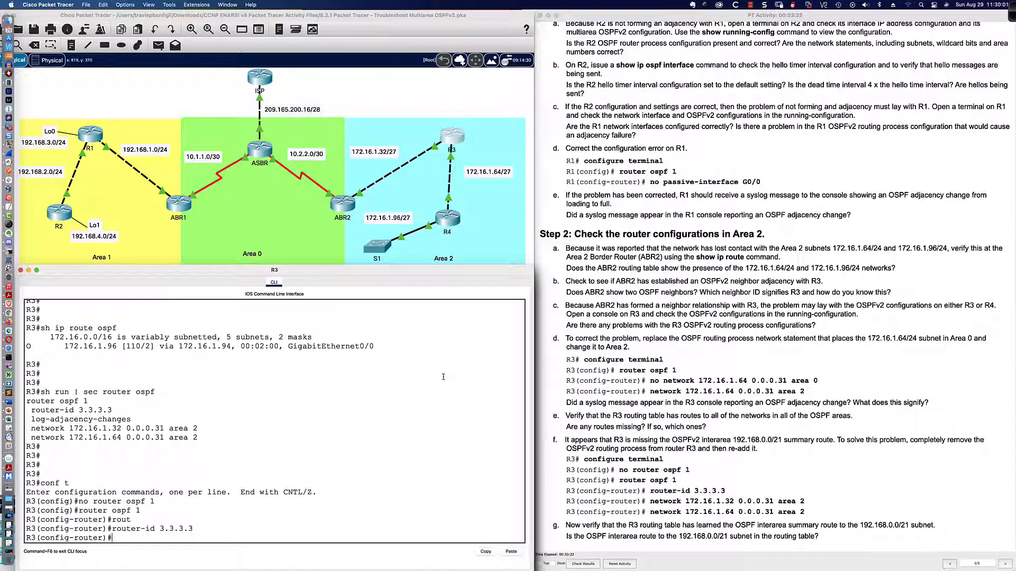
- Add the network statement 172.16.1.32 0.0.0.31 area 2 to R3's OSPF process 1
{"action": "type", "text": "net"}
{"action": "key", "text": "Tab"}
{"action": "type", "text": "172.1"}
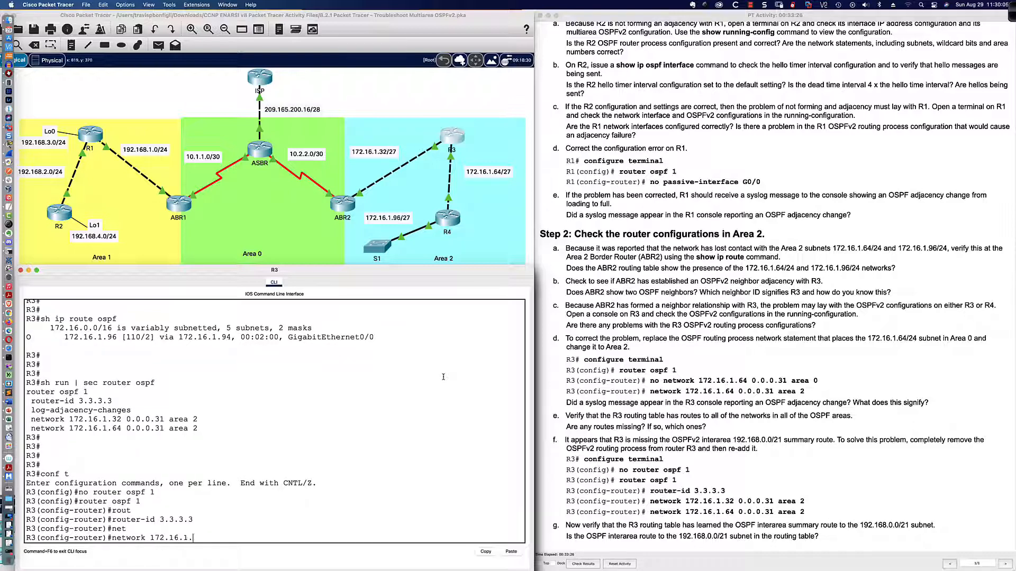
{"action": "type", "text": "6.1.32 0.0.0.31 area 2"}
{"action": "key", "text": "Return"}
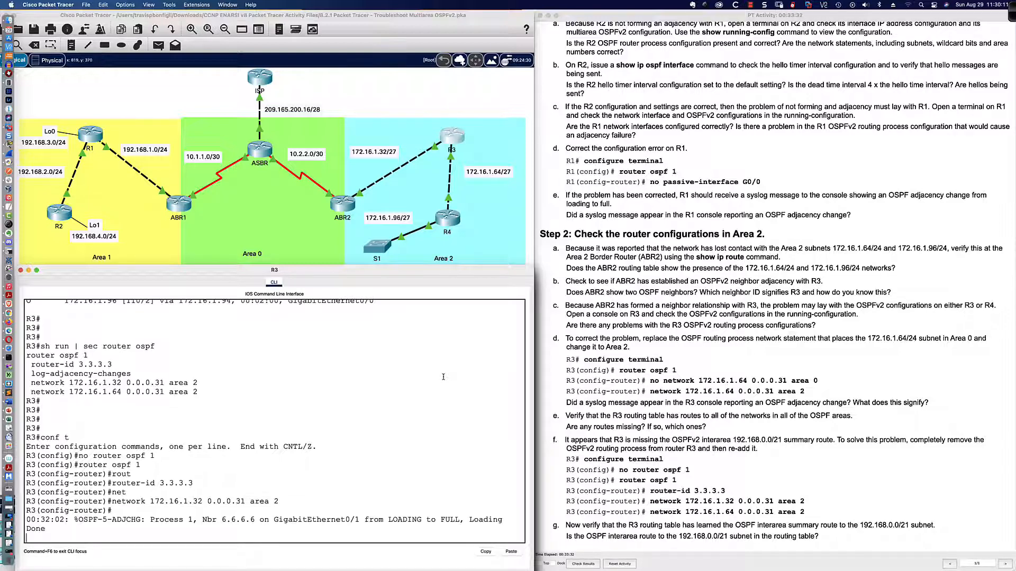
{"action": "key", "text": "Return"}
{"action": "key", "text": "Return"}
- Reuse the previous network command to add 172.16.1.64 0.0.0.31 area 2 to R3's OSPF process
{"action": "key", "text": "Up"}
{"action": "key", "text": "Left"}
{"action": "key", "text": "Left"}
{"action": "key", "text": "Left"}
{"action": "key", "text": "Left"}
{"action": "key", "text": "Left"}
{"action": "key", "text": "Left"}
{"action": "key", "text": "Left"}
{"action": "key", "text": "Left"}
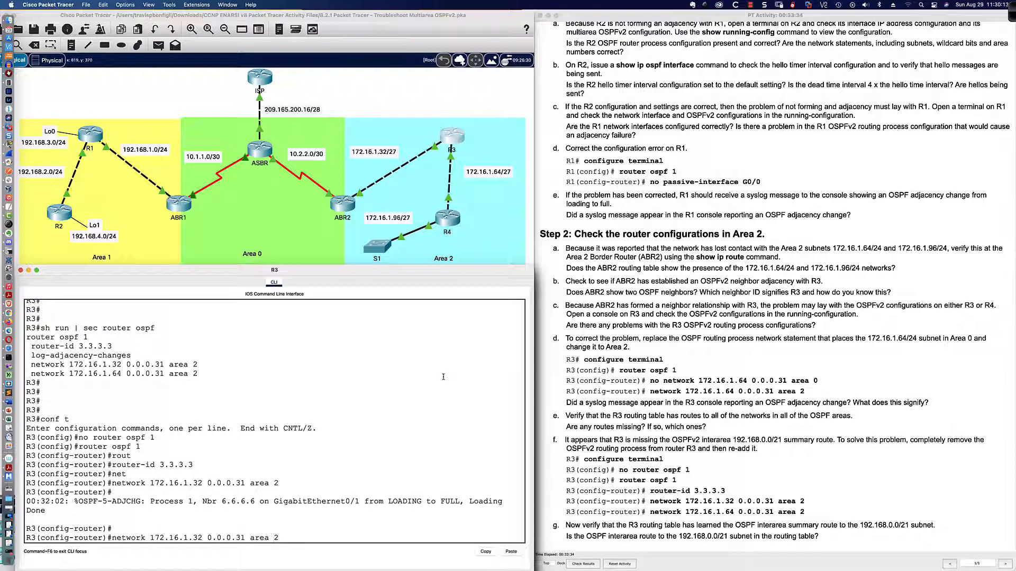
{"action": "key", "text": "Left"}
{"action": "key", "text": "Left"}
{"action": "key", "text": "Left"}
{"action": "key", "text": "Left"}
{"action": "key", "text": "Left"}
{"action": "key", "text": "Left"}
{"action": "key", "text": "Left"}
{"action": "key", "text": "Left"}
{"action": "key", "text": "BackSpace"}
{"action": "key", "text": "BackSpace"}
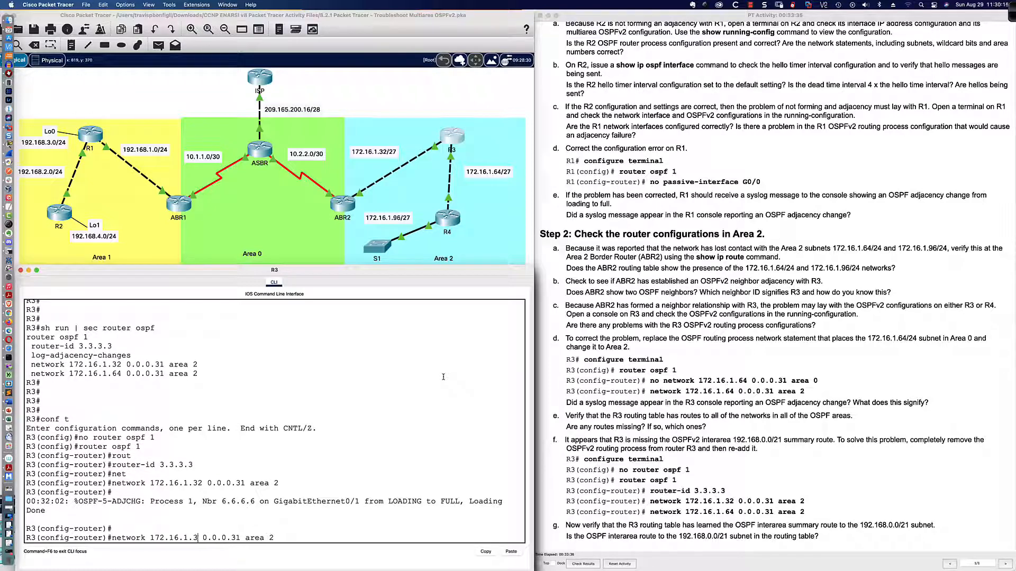
{"action": "type", "text": "64"}
{"action": "key", "text": "Return"}
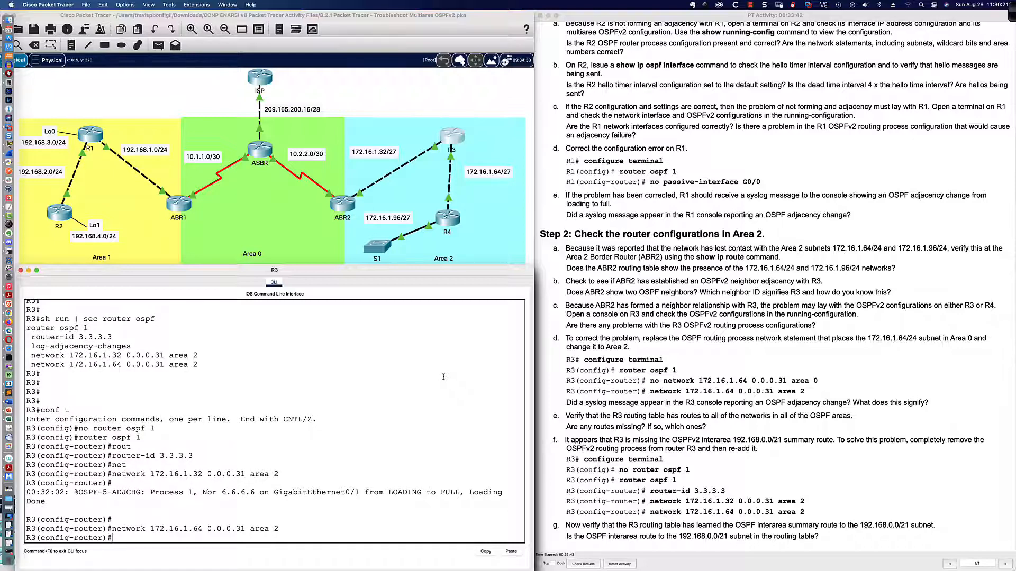
{"action": "key", "text": "Return"}
{"action": "key", "text": "Return"}
{"action": "key", "text": "Return"}
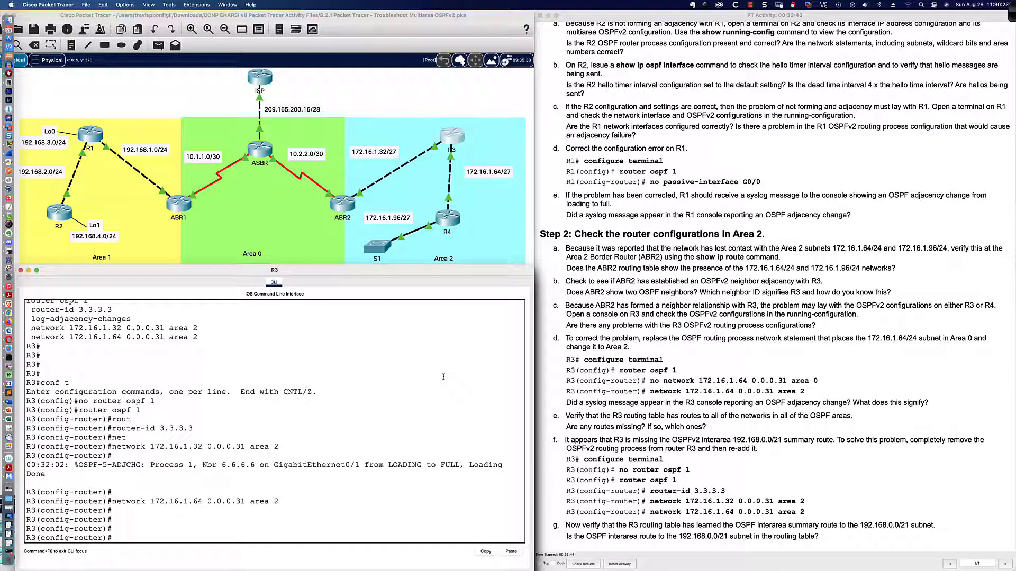
- Leave configuration mode on R3 and save the running configuration to memory
{"action": "type", "text": "end"}
{"action": "key", "text": "Return"}
{"action": "key", "text": "Return"}
{"action": "key", "text": "Return"}
{"action": "key", "text": "Return"}
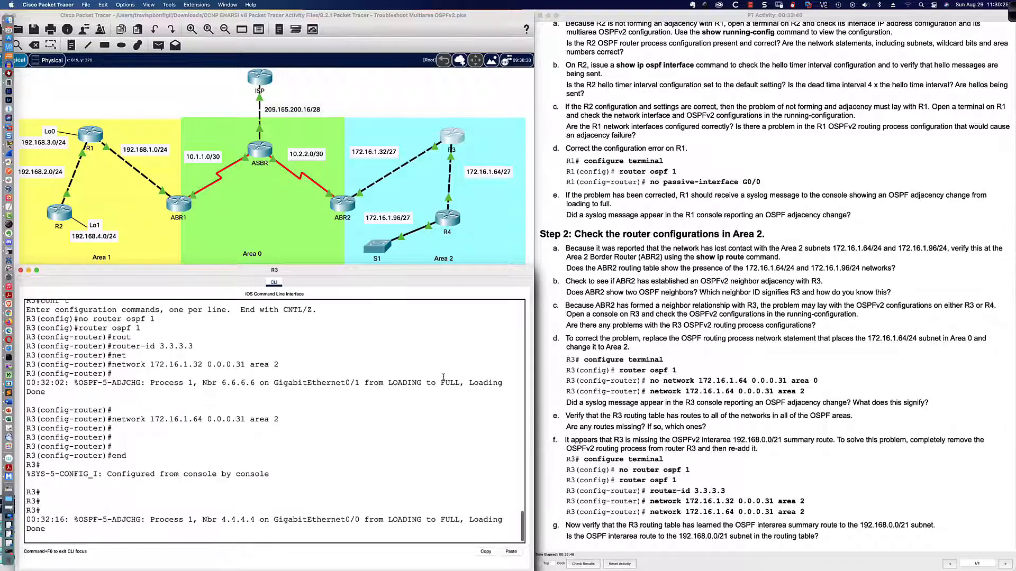
{"action": "key", "text": "Return"}
{"action": "key", "text": "Return"}
{"action": "key", "text": "Return"}
{"action": "type", "text": "wri mem"}
{"action": "key", "text": "Return"}
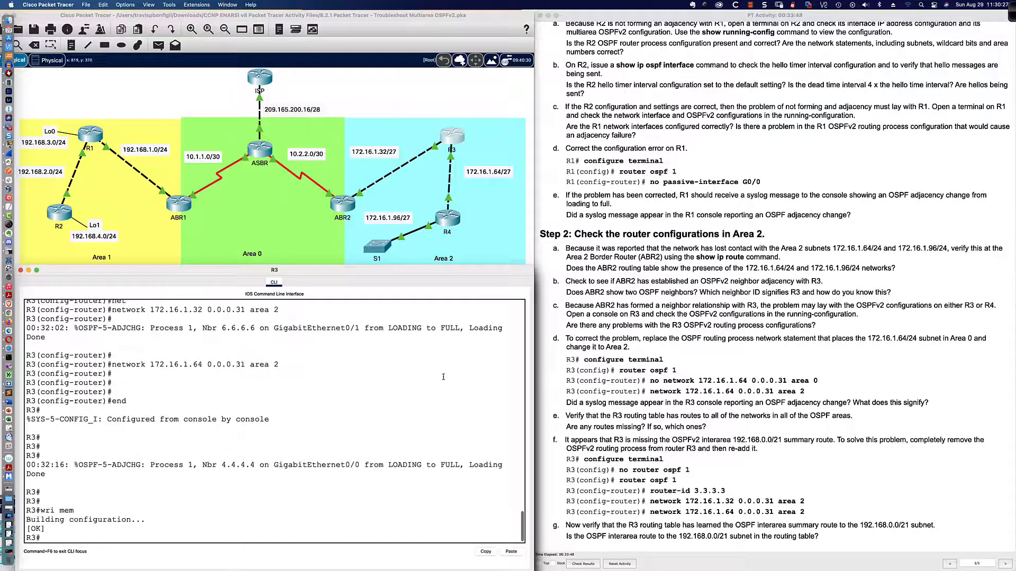
- Display the OSPF routes on R3 to check for the 192.168.0.0/21 interarea summary route
{"action": "key", "text": "Return"}
{"action": "key", "text": "Return"}
{"action": "key", "text": "Return"}
{"action": "key", "text": "Return"}
{"action": "key", "text": "Return"}
{"action": "type", "text": "sh ip route ospf"}
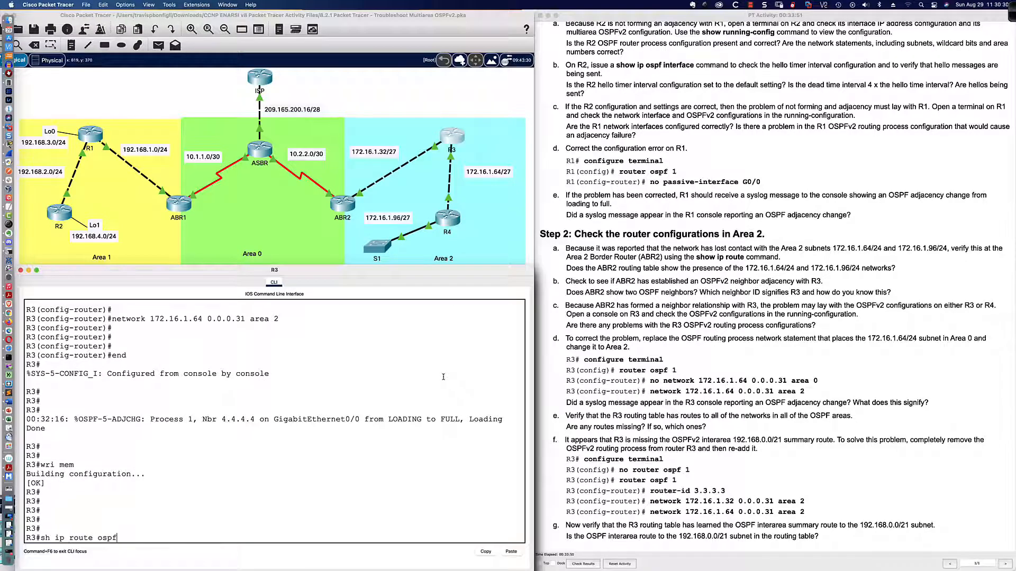
{"action": "key", "text": "Return"}
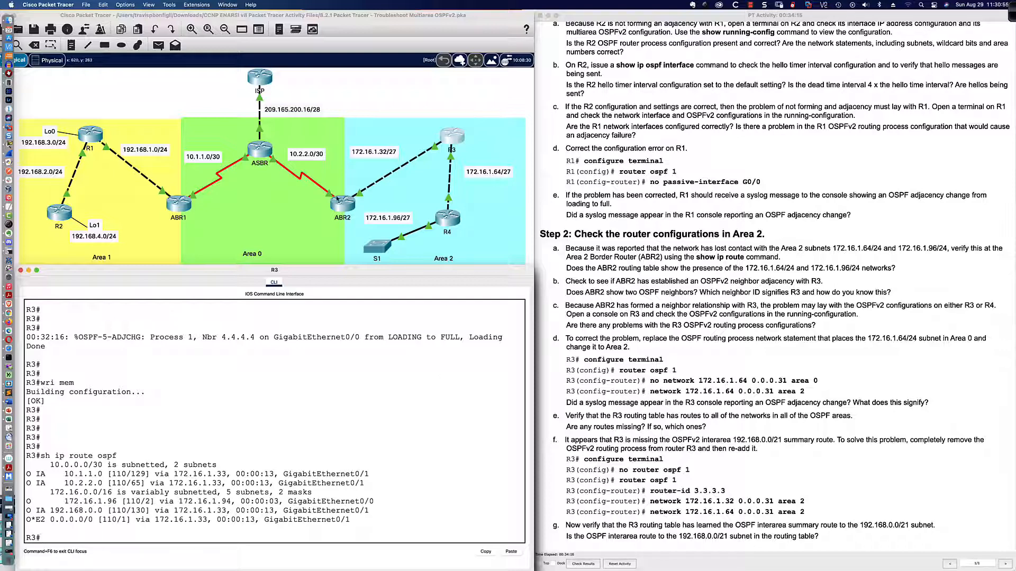
- Open ABR1's command line, enter privileged mode and examine the area 1 range statement in the router ospf section of its running configuration
{"action": "left_click", "coordinate": [337, 199]}
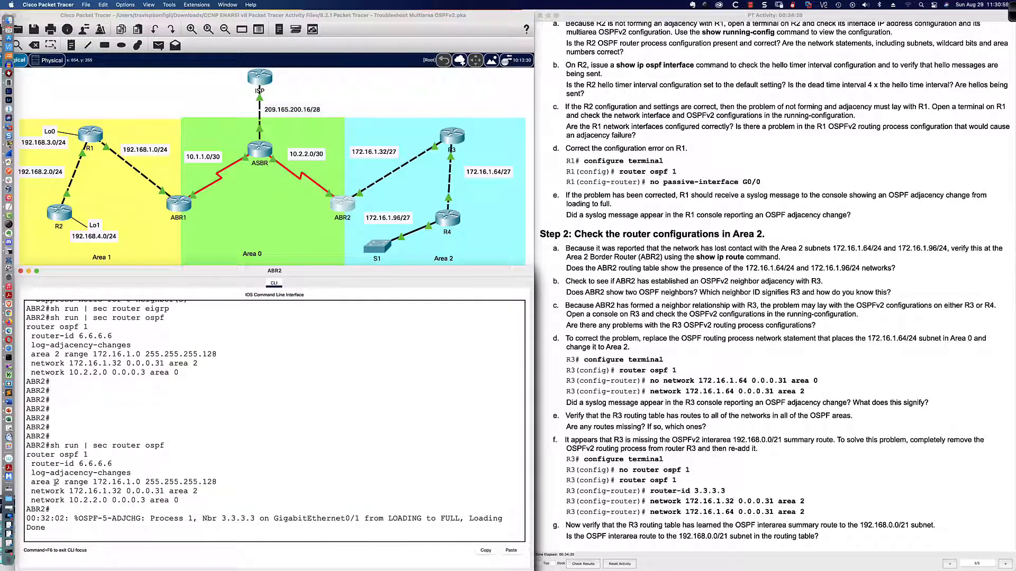
{"action": "left_click", "coordinate": [179, 201]}
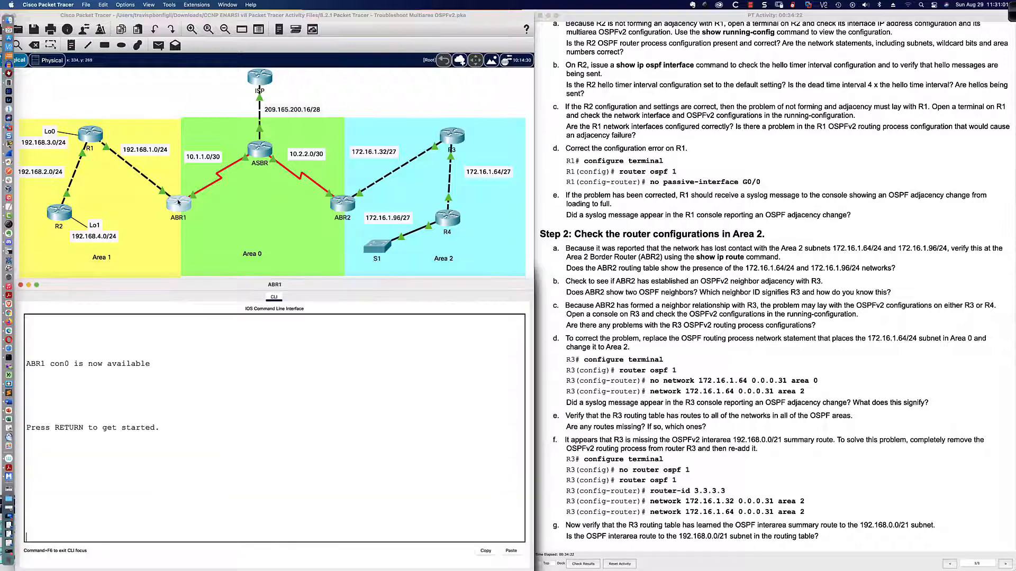
{"action": "key", "text": "Return"}
{"action": "key", "text": "Return"}
{"action": "key", "text": "Return"}
{"action": "key", "text": "Return"}
{"action": "type", "text": "en"}
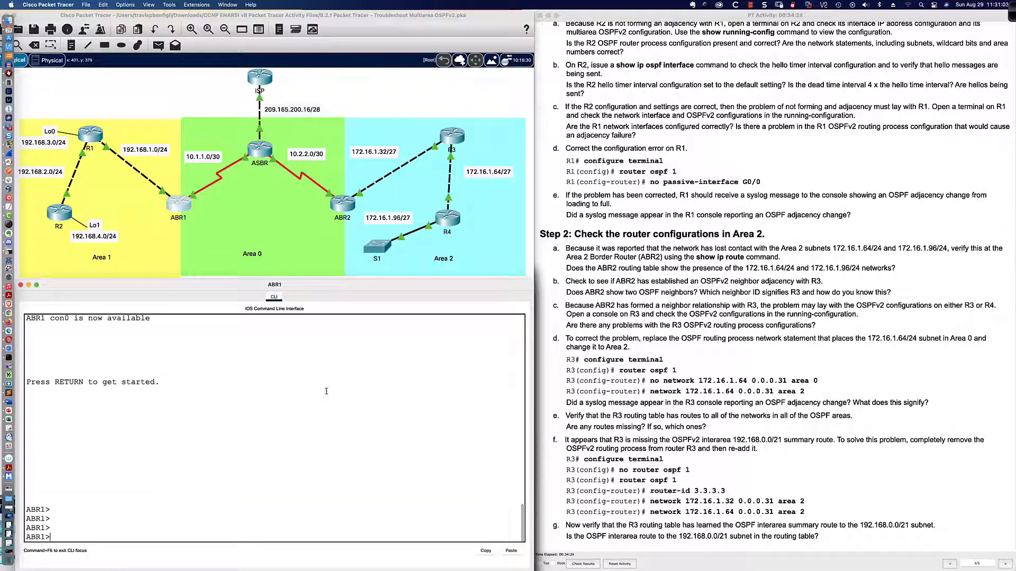
{"action": "key", "text": "Return"}
{"action": "type", "text": "sh run | sec rout"}
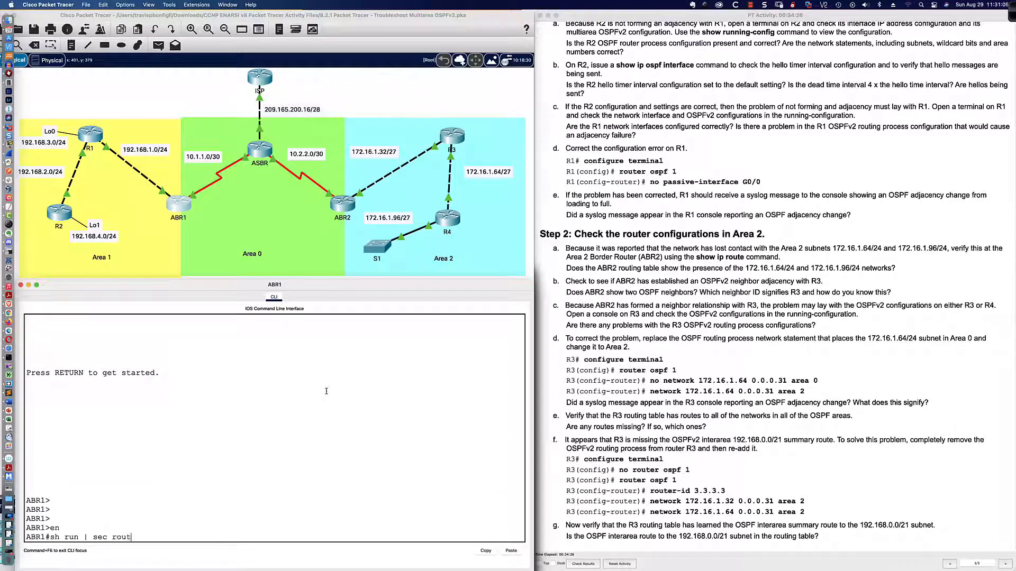
{"action": "type", "text": "er ospf"}
{"action": "key", "text": "Return"}
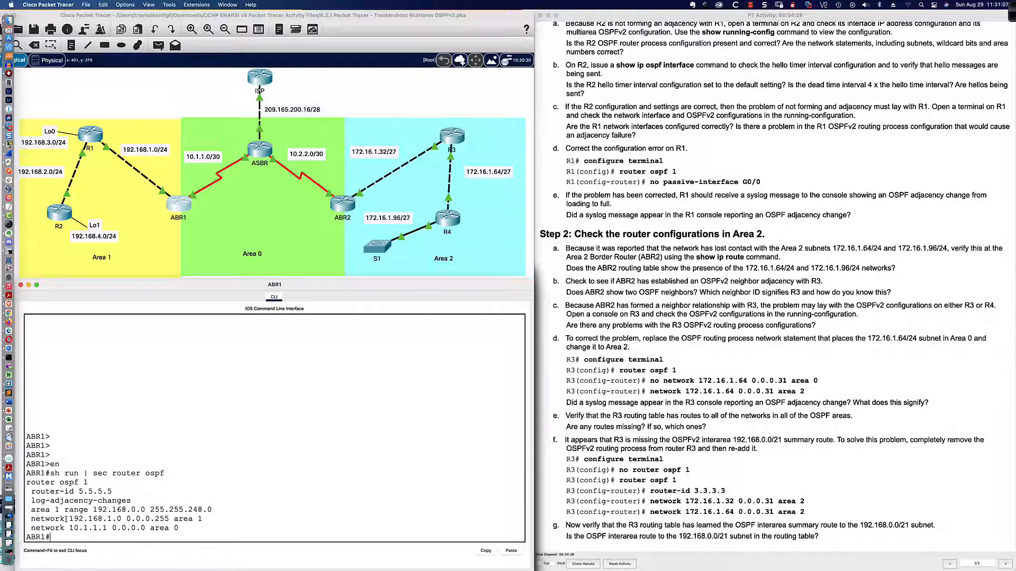
{"action": "left_click_drag", "start_coordinate": [31, 510], "coordinate": [215, 510]}
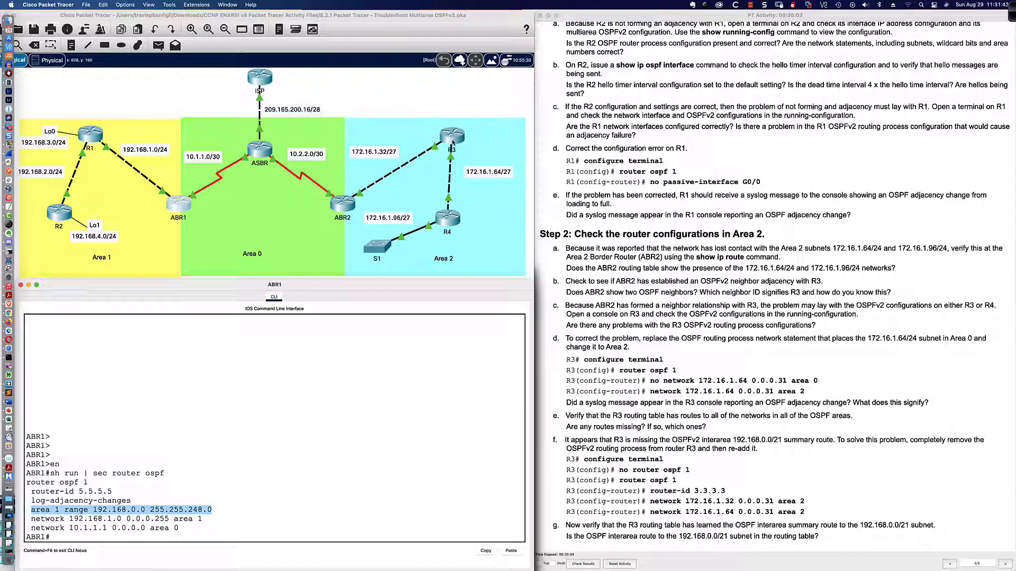
- Switch to R4's command line and ping 209.165.200.17 to test connectivity to the ISP network
{"action": "left_click", "coordinate": [447, 218]}
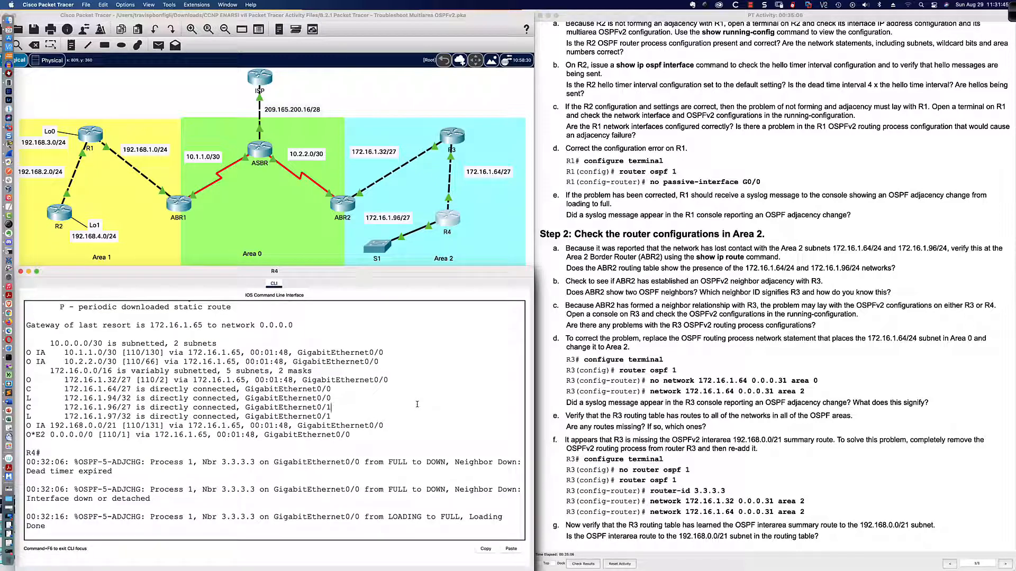
{"action": "key", "text": "Return"}
{"action": "key", "text": "Return"}
{"action": "key", "text": "Return"}
{"action": "type", "text": "ping"}
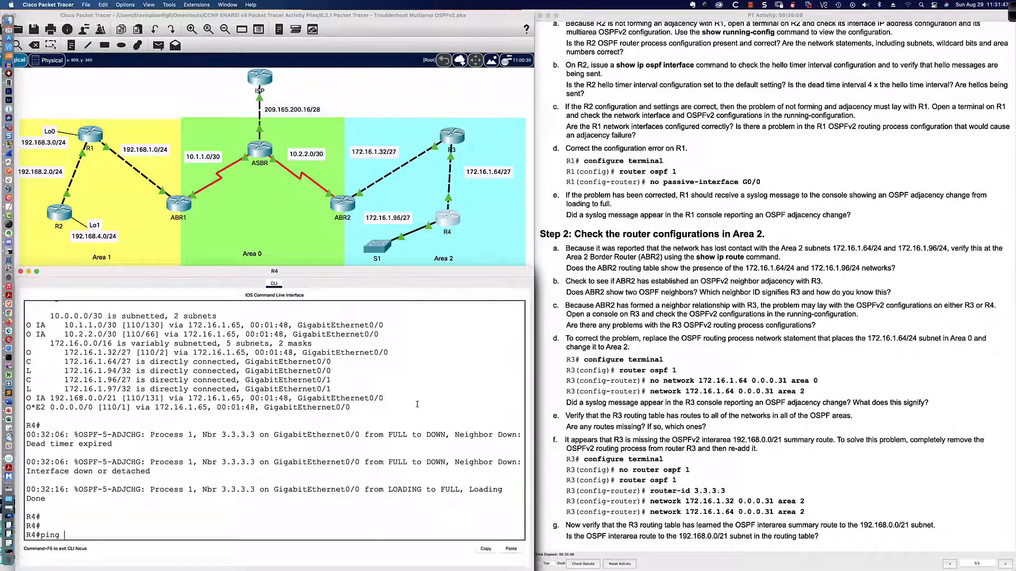
{"action": "type", "text": " 209.165.200.17"}
{"action": "key", "text": "Return"}
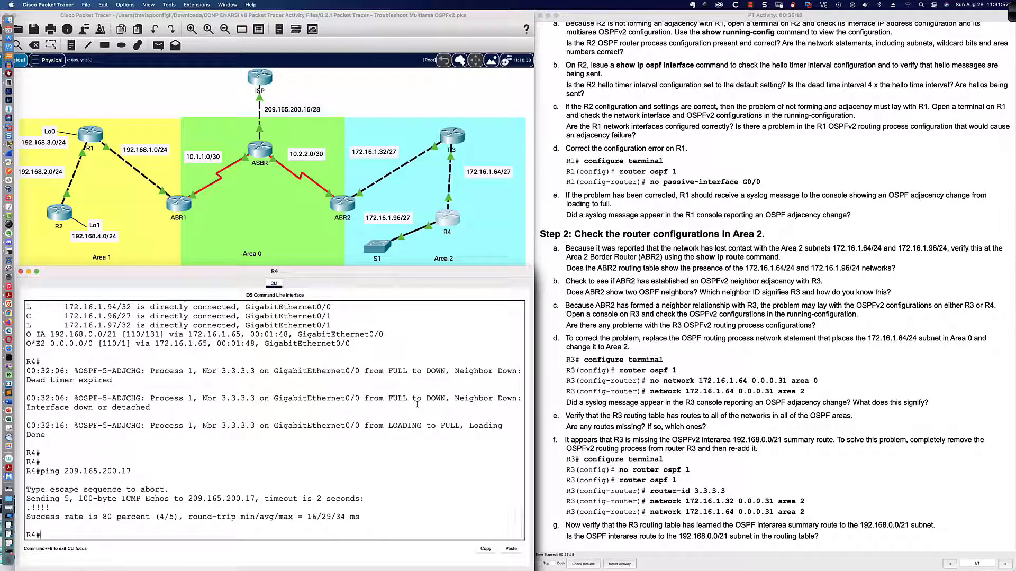
- Display R4's full routing table and ping 192.168.4.1 to test reachability of R2's loopback network
{"action": "type", "text": "sh ip route"}
{"action": "key", "text": "Return"}
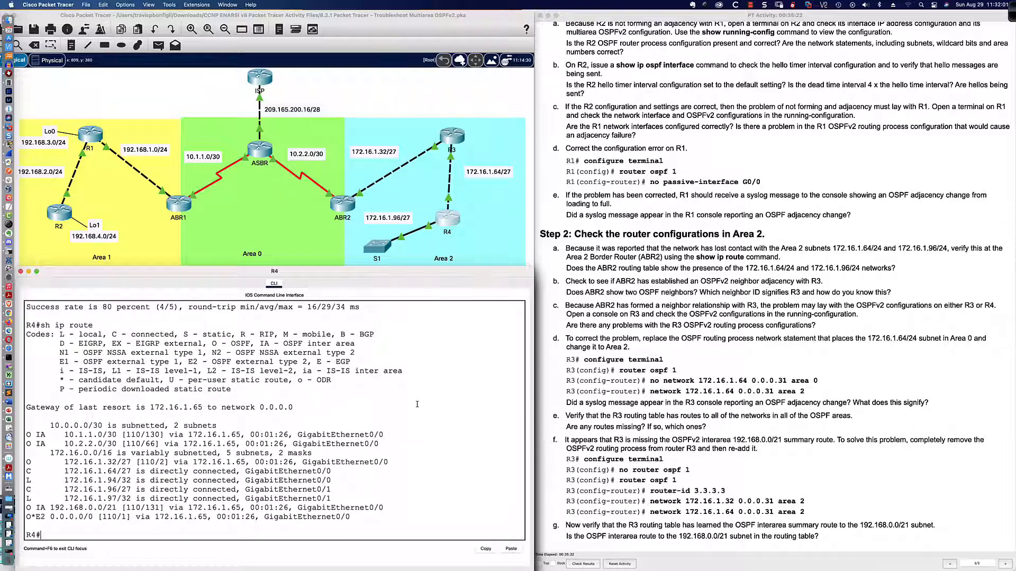
{"action": "type", "text": "ping 192.168.4.1"}
{"action": "key", "text": "Return"}
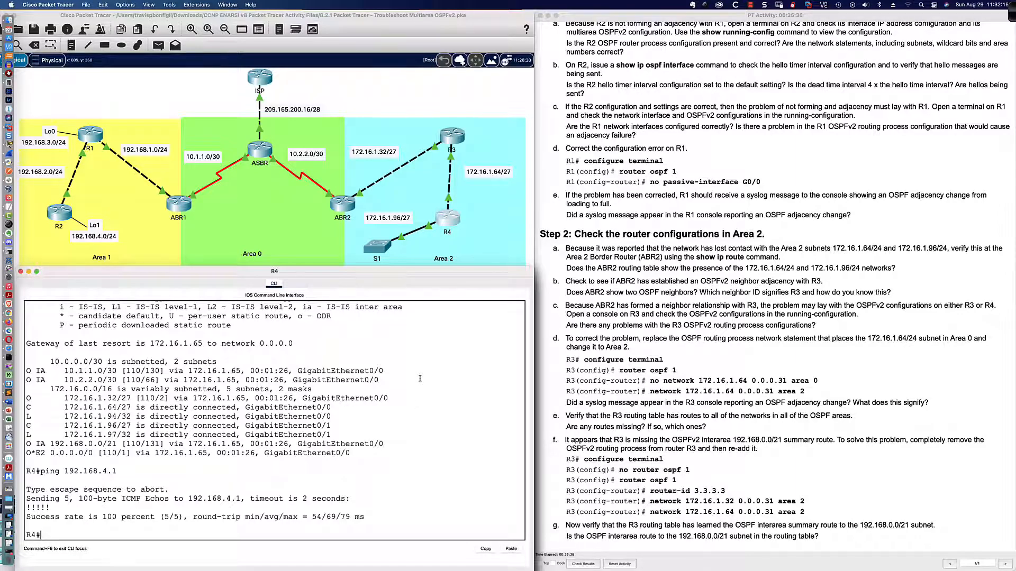
- Switch to Microsoft PowerPoint
{"action": "key", "text": "super+Tab"}
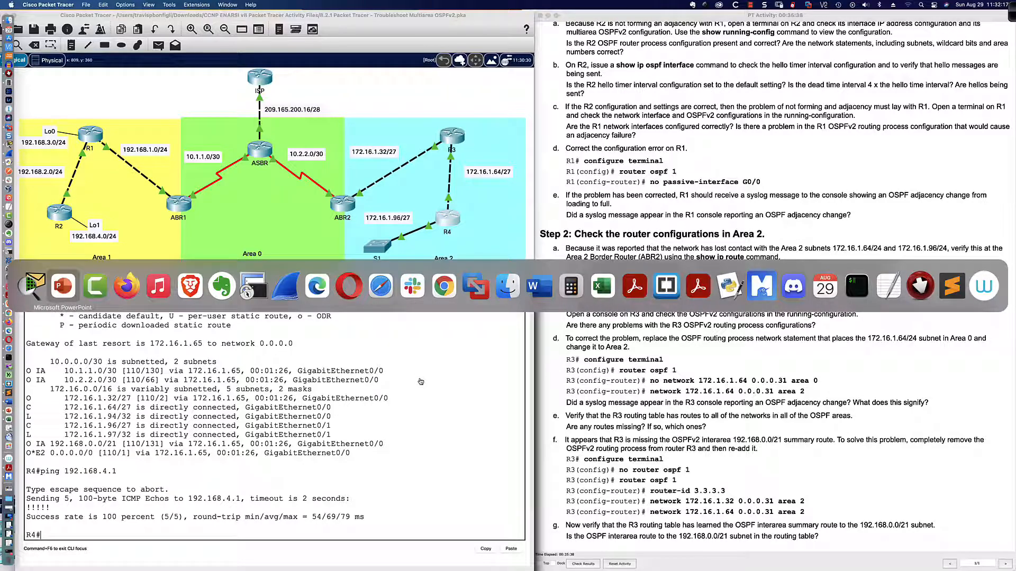